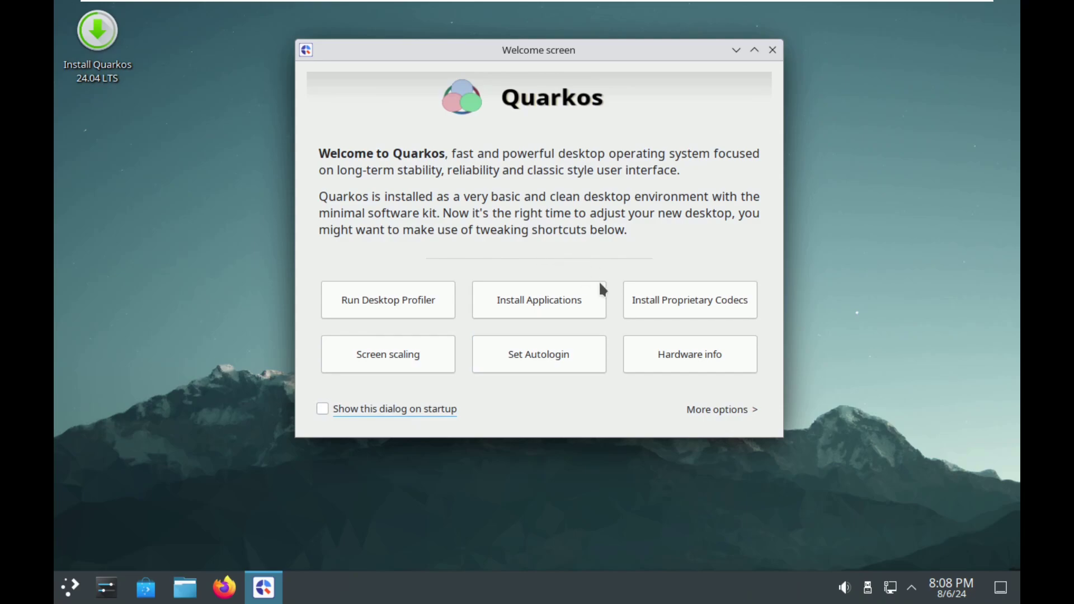
# Step: Check the additional options on the Quarkos Welcome screen and close that window
pyautogui.click(720, 409)
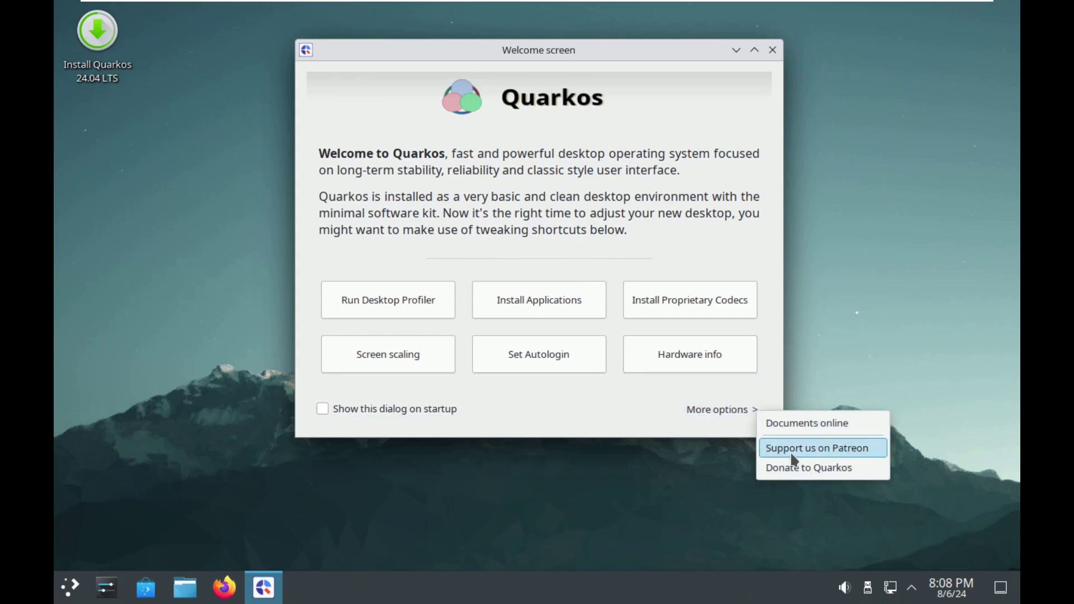
pyautogui.click(772, 49)
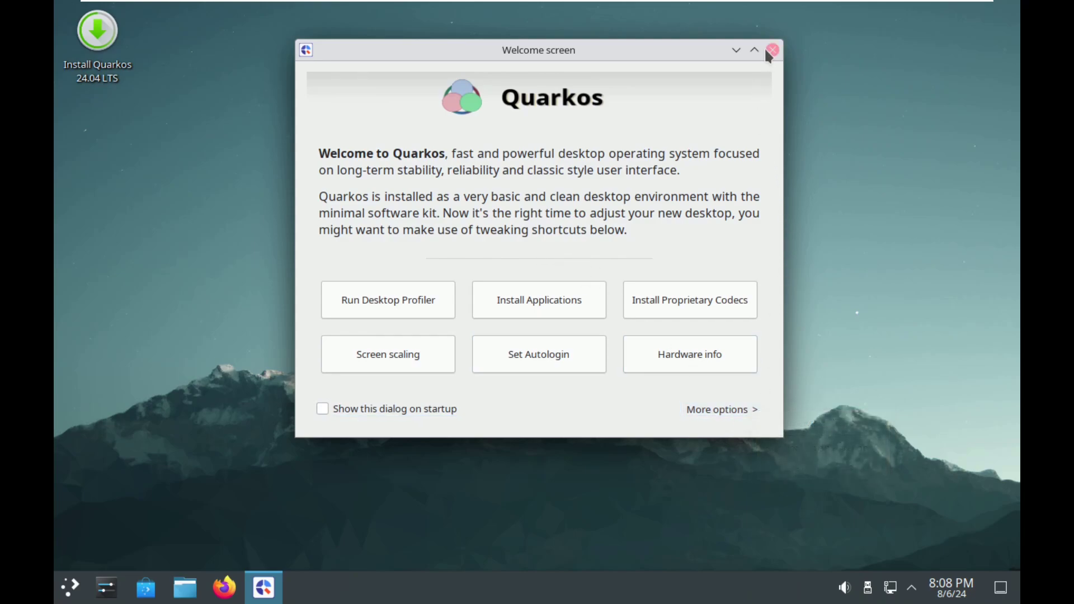
pyautogui.click(772, 49)
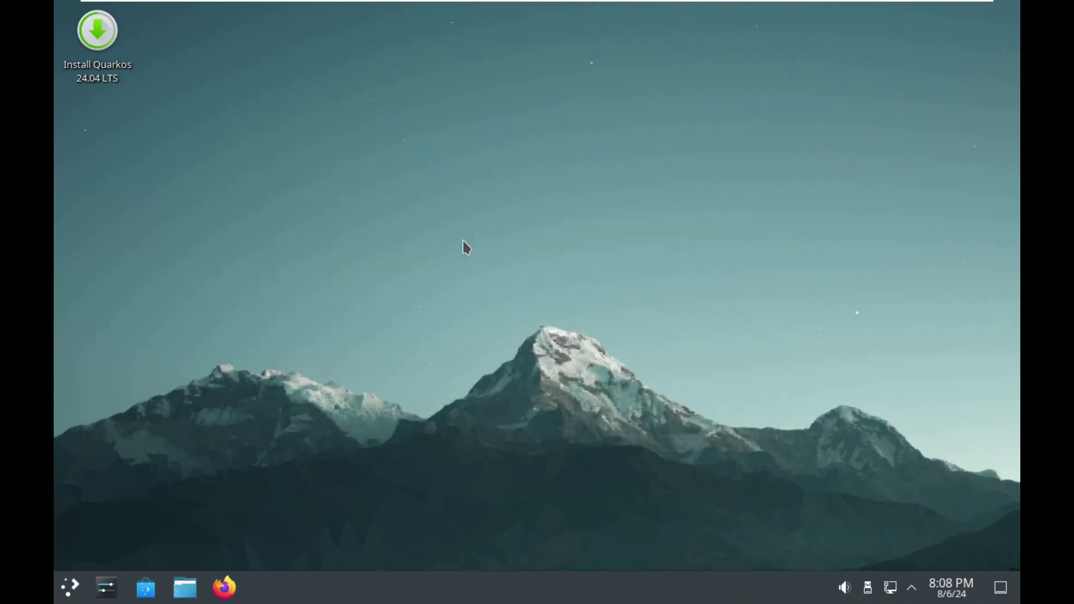
# Step: Open System Monitor from the application launcher
pyautogui.click(77, 587)
pyautogui.click(77, 586)
pyautogui.click(77, 587)
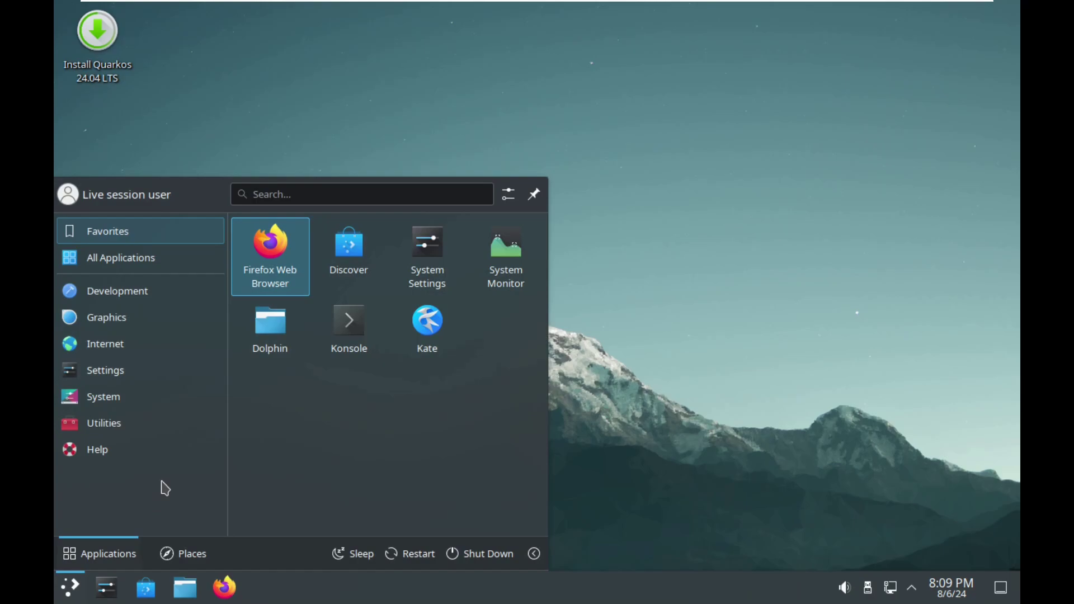
pyautogui.click(504, 268)
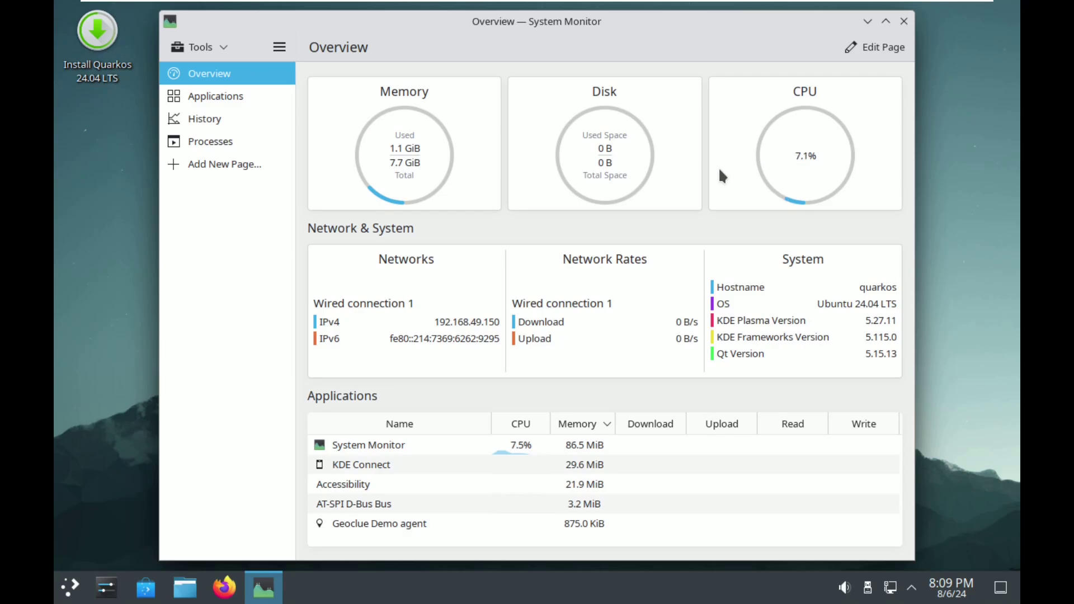
# Step: View System Monitor's History page and its About information, and return to the Overview page
pyautogui.click(237, 116)
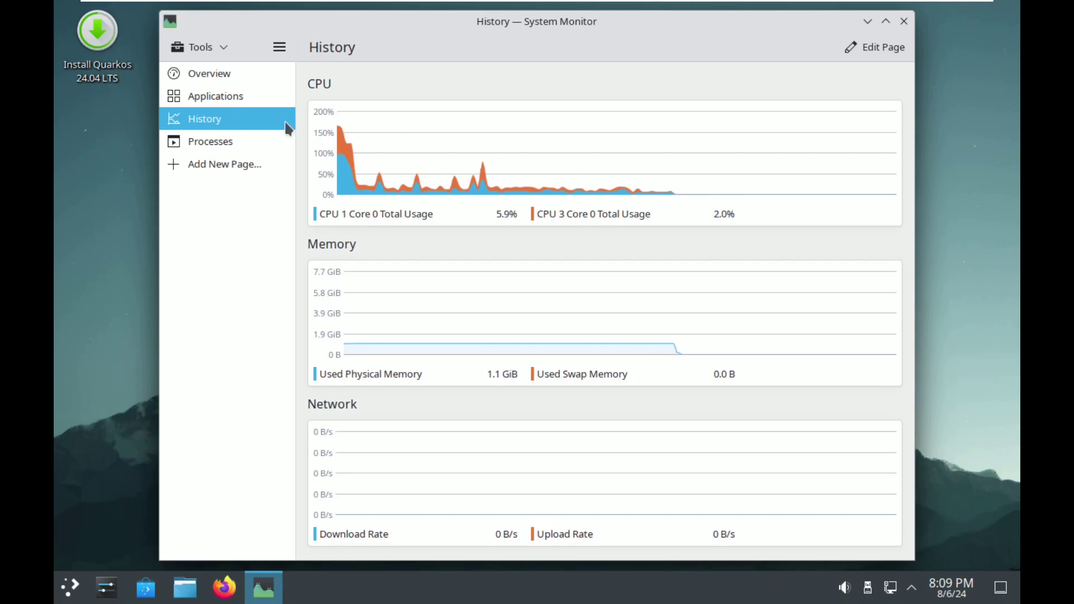
pyautogui.click(279, 46)
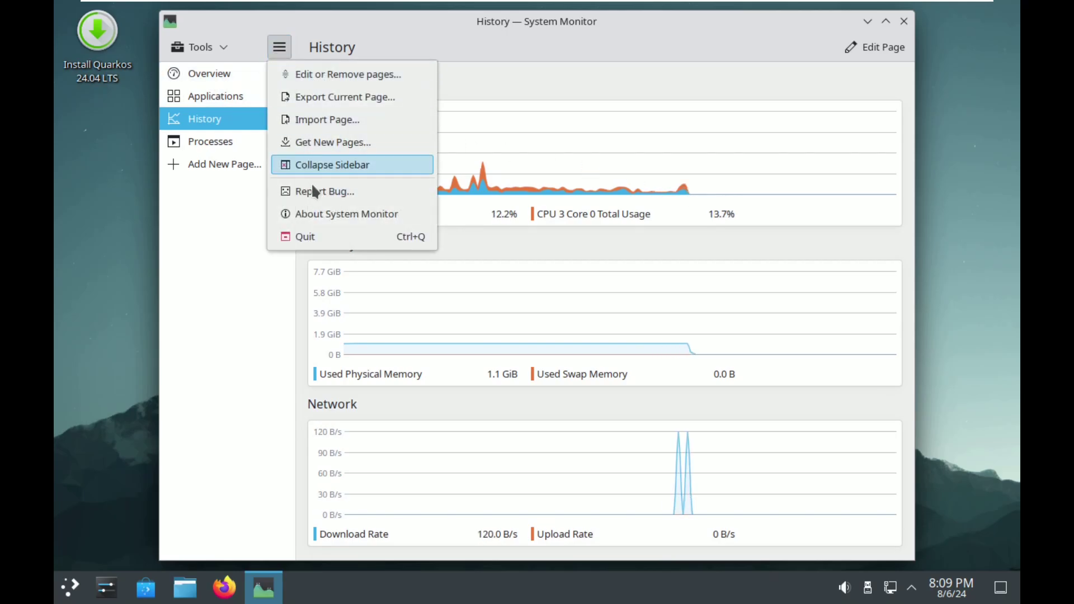
pyautogui.click(311, 215)
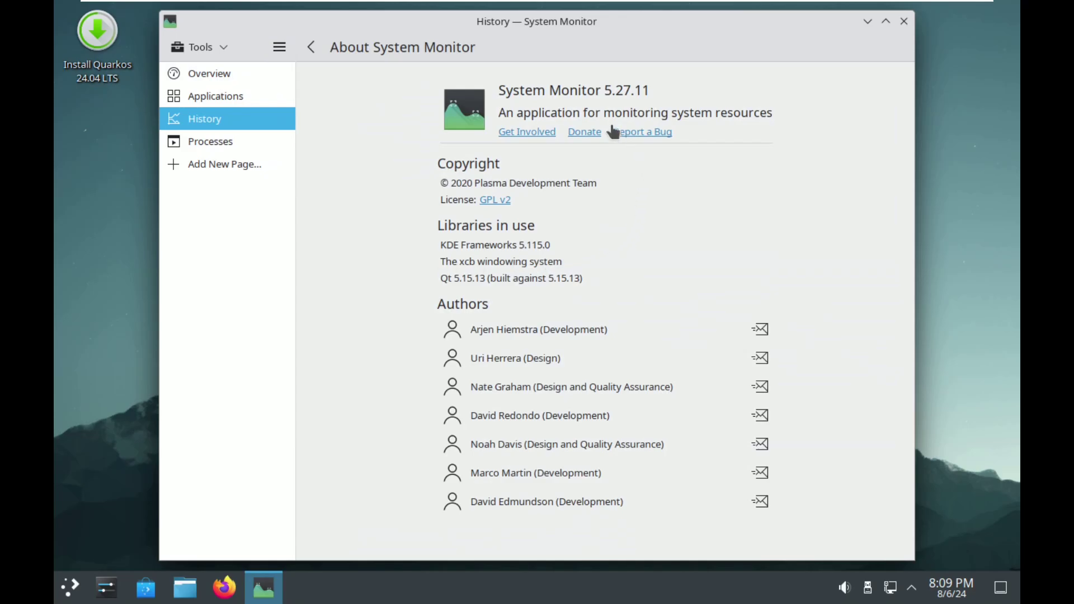
pyautogui.click(308, 48)
pyautogui.click(240, 71)
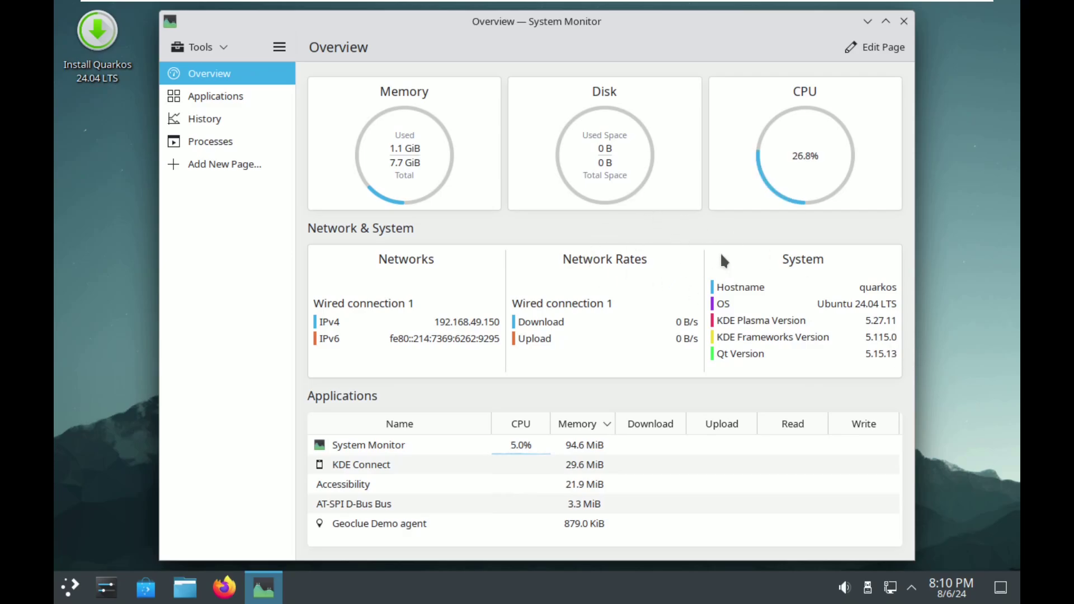
# Step: Examine the resource history and the process list in tree view, and return to System Monitor's Overview page
pyautogui.click(259, 120)
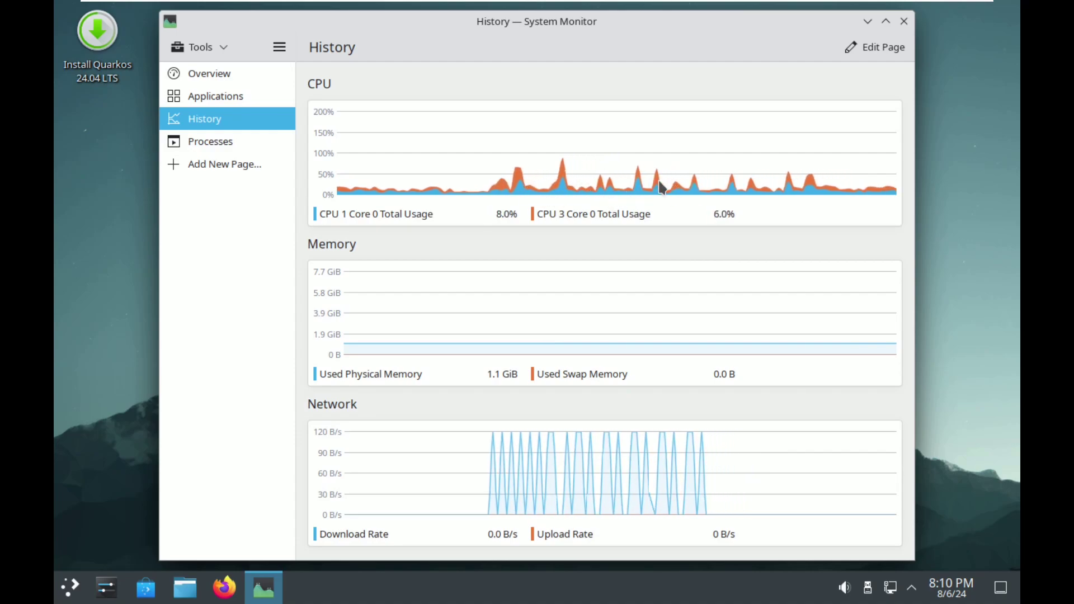
pyautogui.click(248, 141)
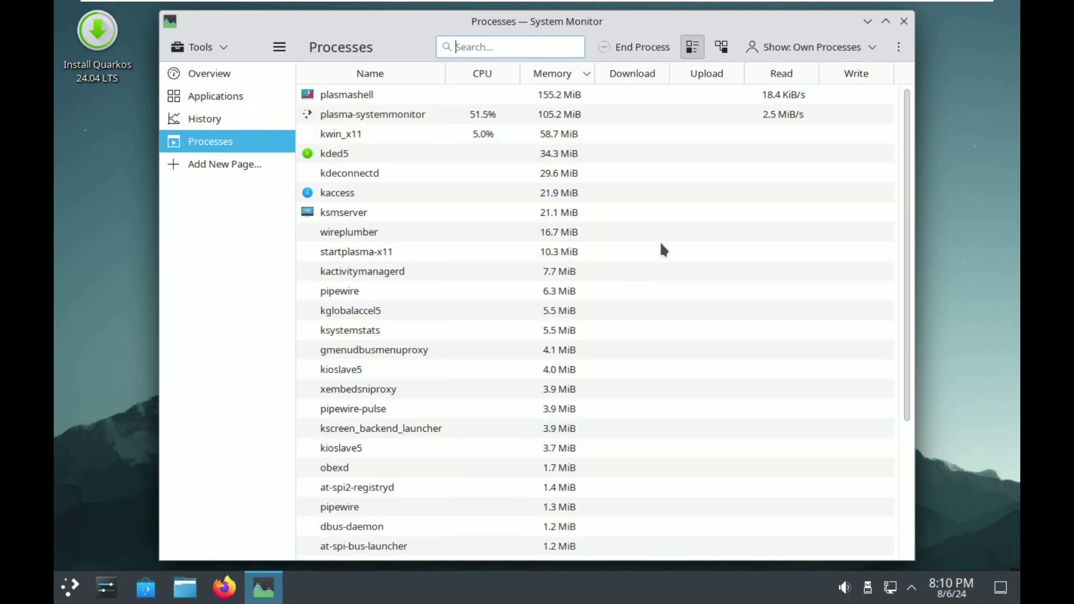
pyautogui.click(719, 49)
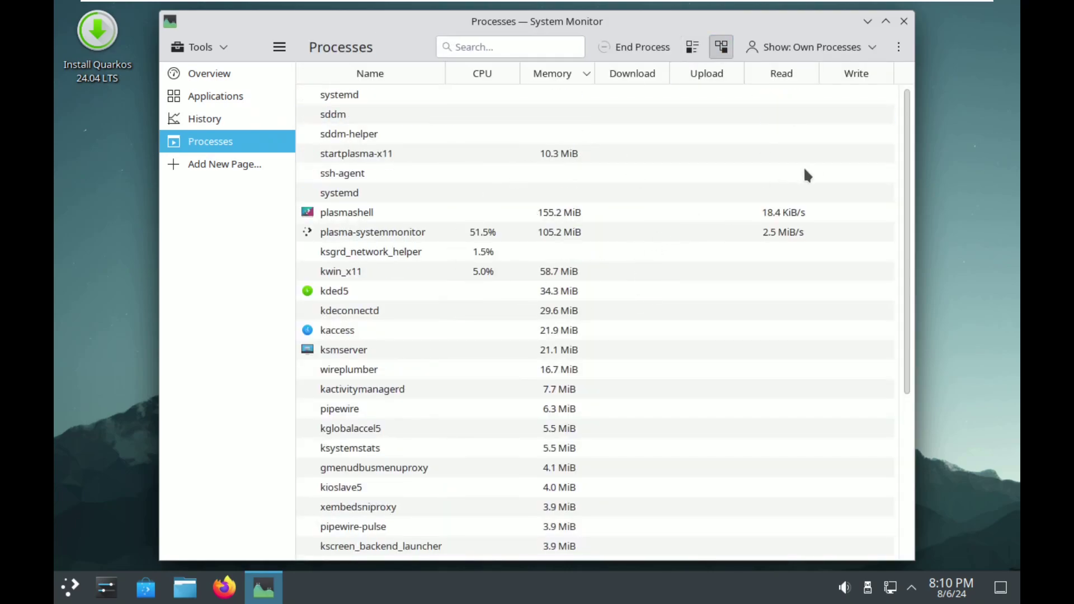
pyautogui.scroll(-1, 908, 210)
pyautogui.moveTo(908, 210); pyautogui.dragTo(898, 163)
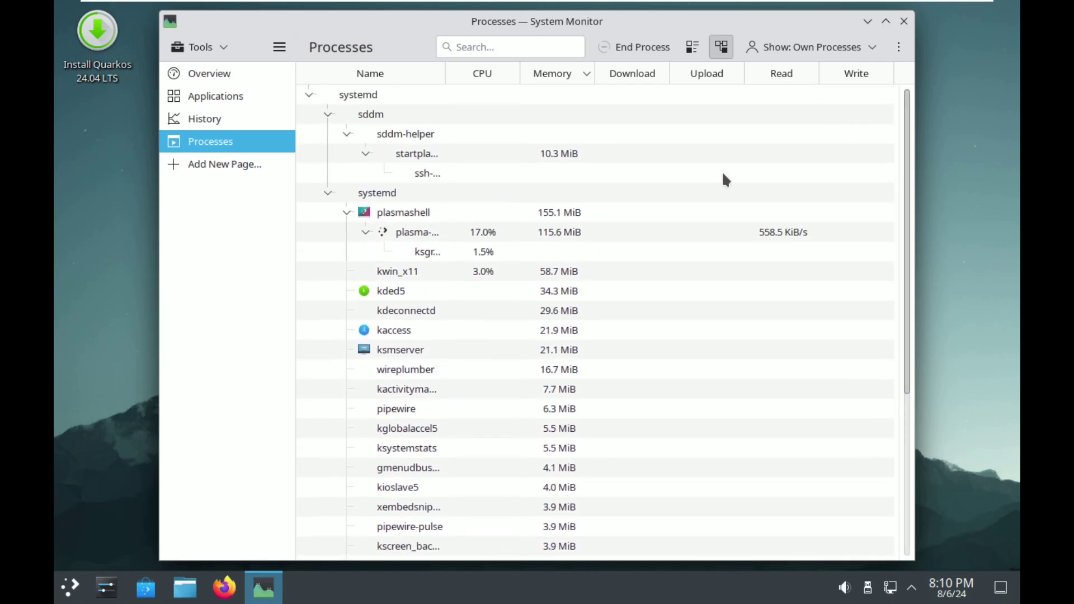
pyautogui.click(263, 75)
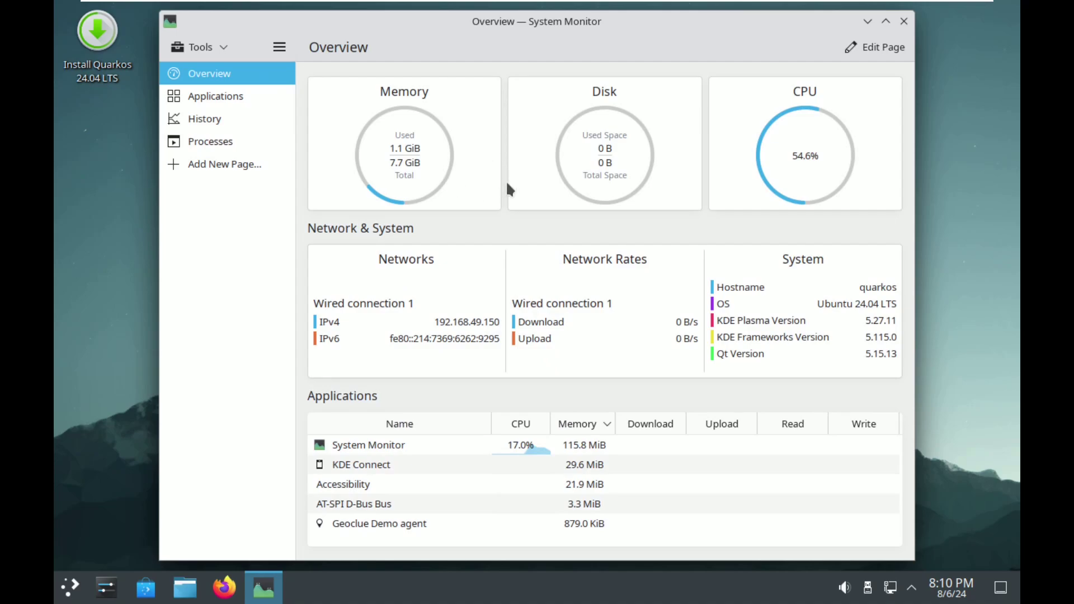
# Step: Set the display resolution to 1920x1080 (16:9), keep the new configuration, and close the display settings
pyautogui.moveTo(628, 26); pyautogui.dragTo(681, 36)
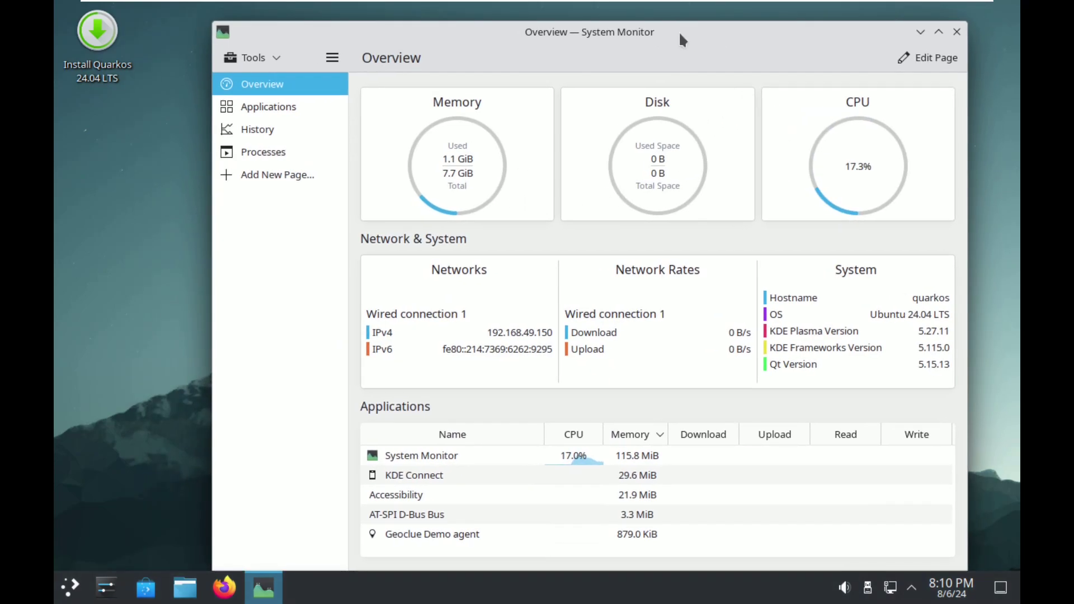
pyautogui.rightClick(143, 173)
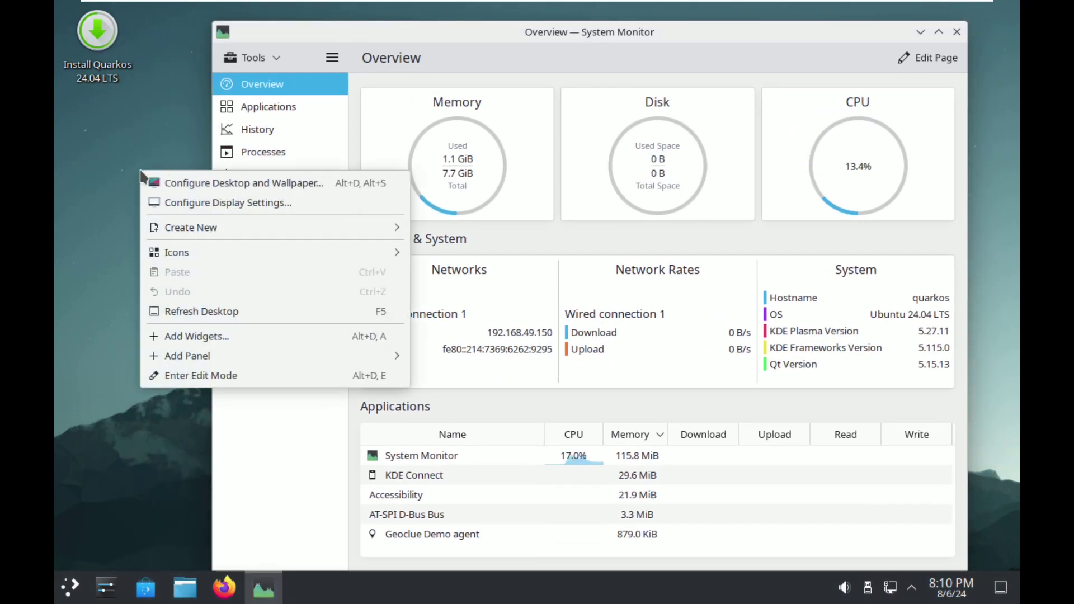
pyautogui.click(185, 201)
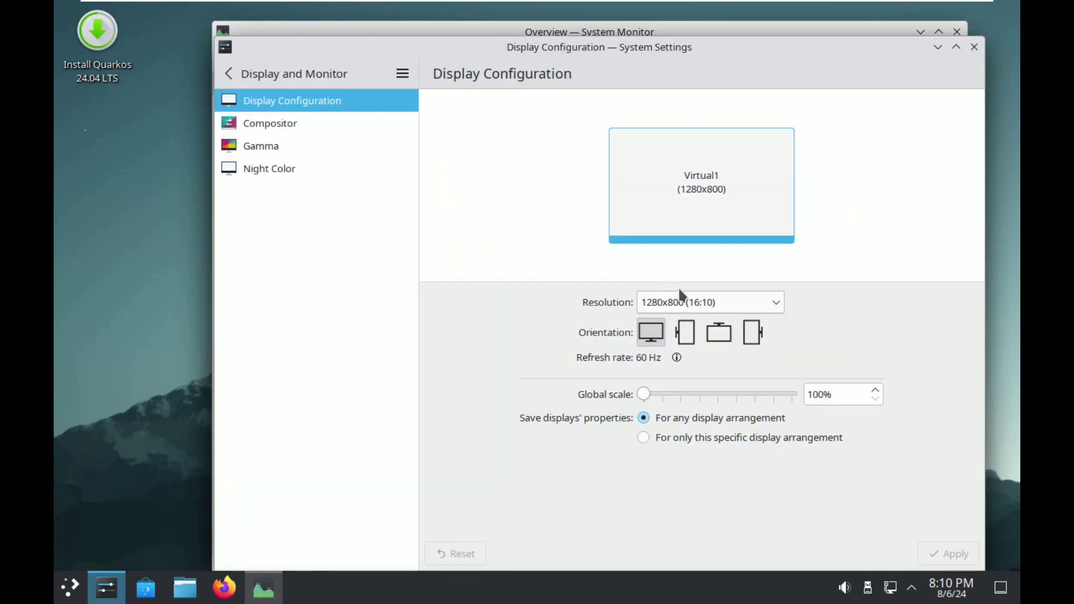
pyautogui.click(686, 300)
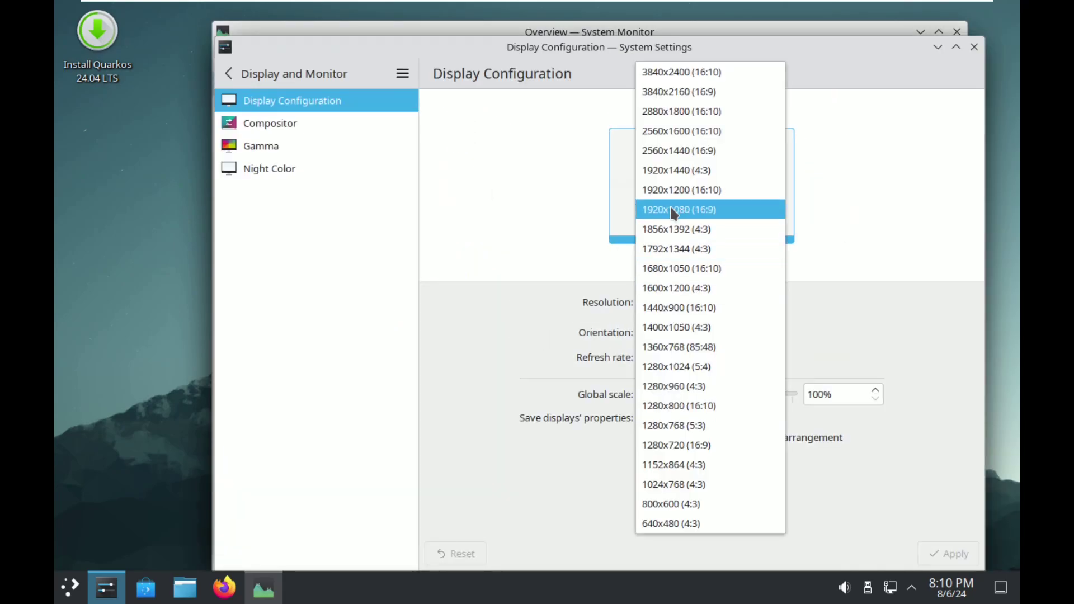
pyautogui.click(674, 210)
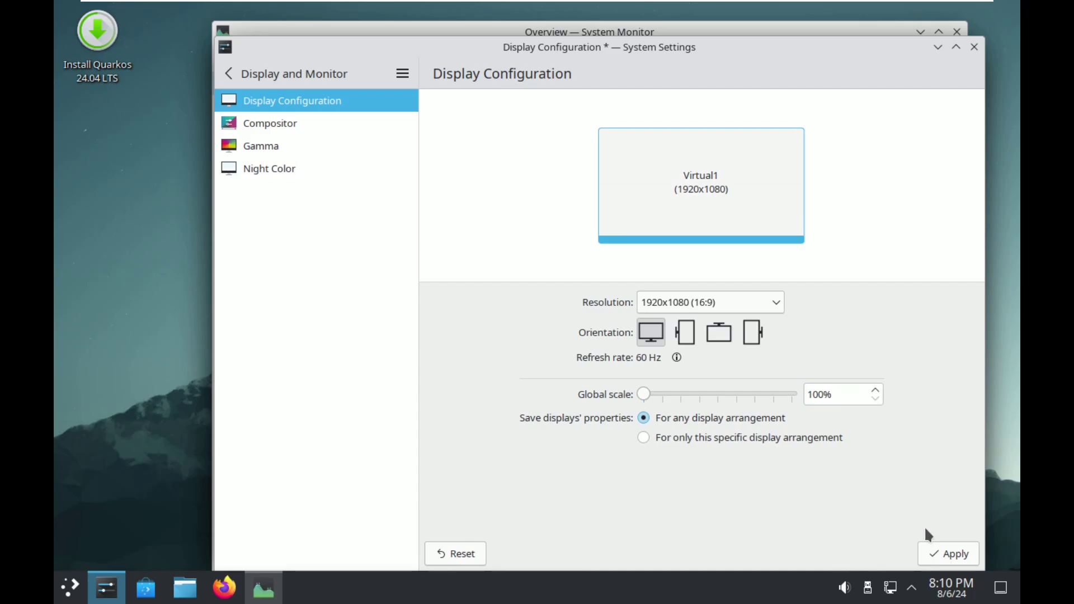
pyautogui.click(932, 553)
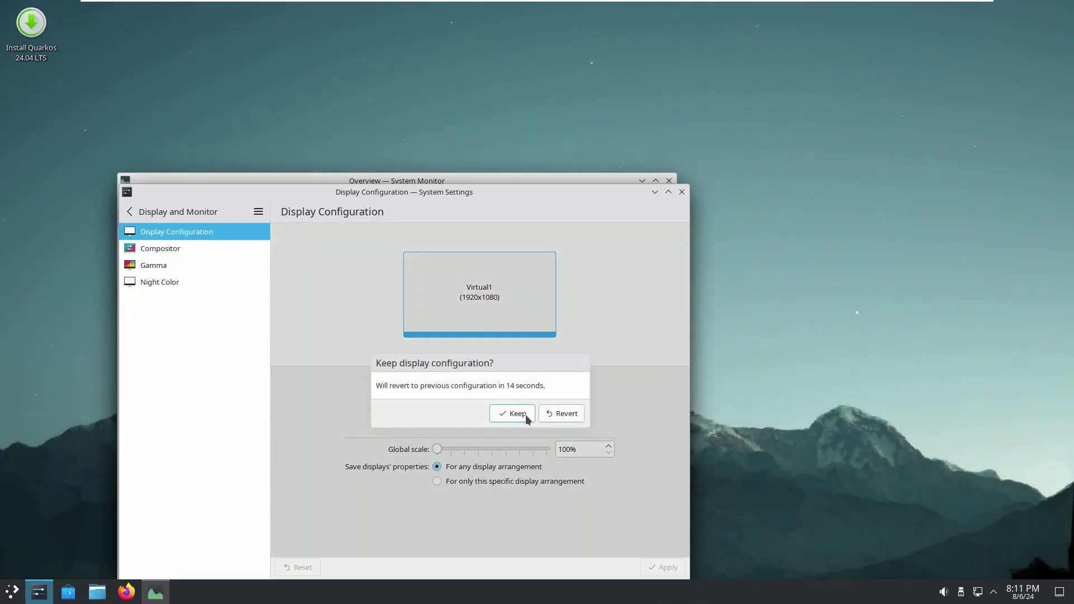
pyautogui.click(523, 413)
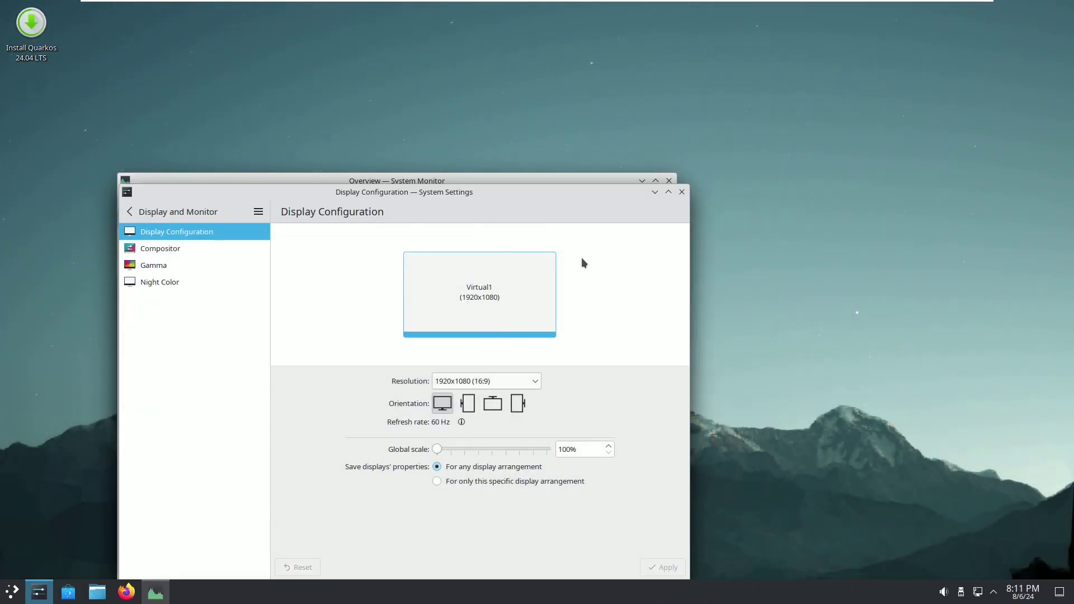
pyautogui.click(681, 191)
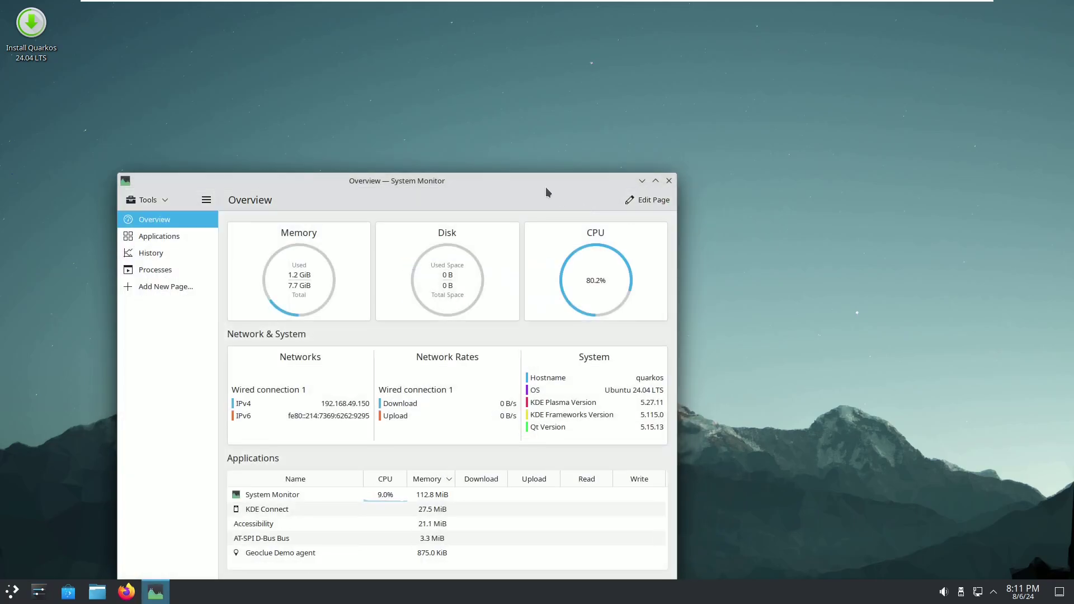
# Step: Move the System Monitor window to the upper-right corner of the desktop and shrink it to a compact size
pyautogui.moveTo(545, 187); pyautogui.dragTo(943, 11)
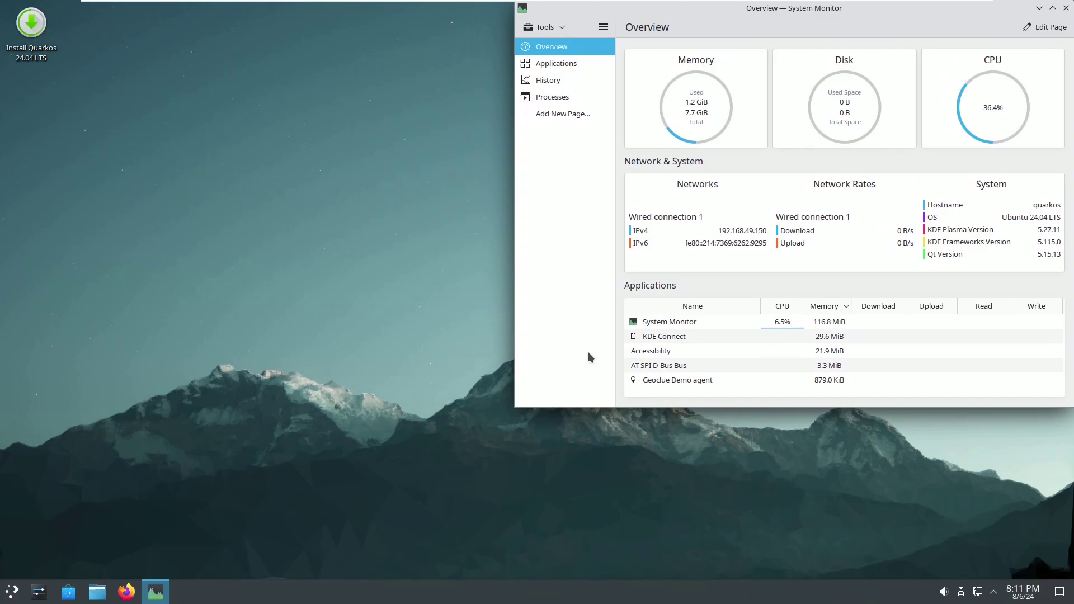
pyautogui.moveTo(515, 407); pyautogui.dragTo(745, 255)
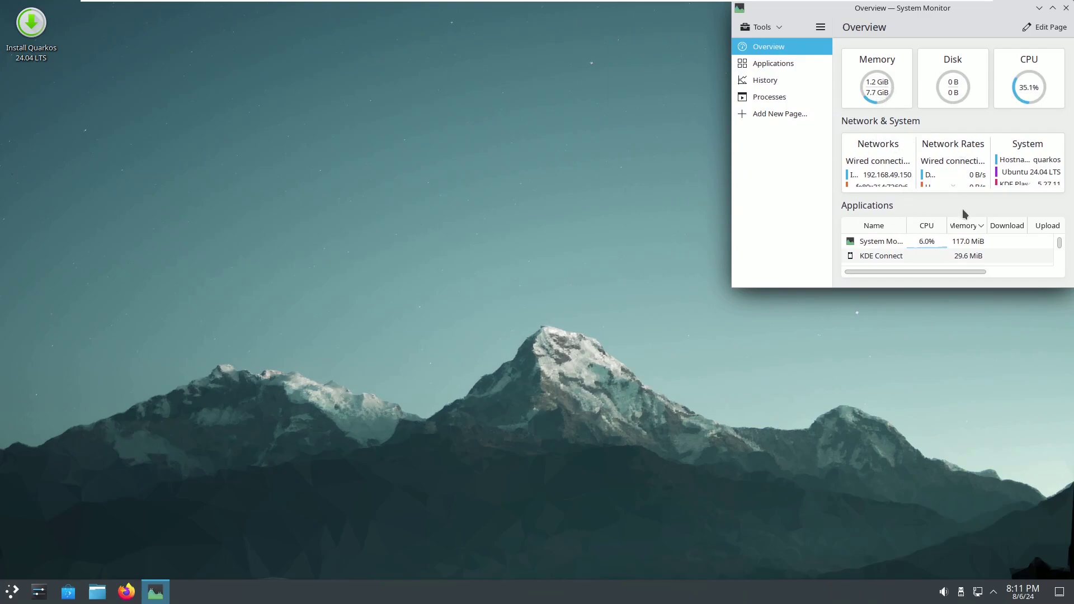
pyautogui.moveTo(947, 288); pyautogui.dragTo(947, 308)
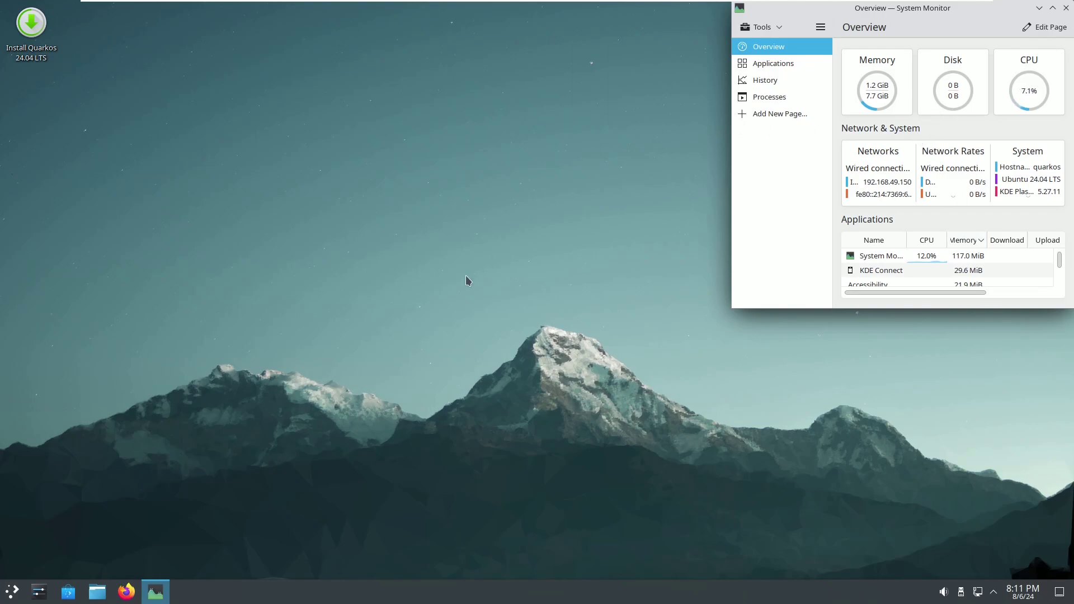
# Step: Open Firefox and close its Firefox Privacy Notice tab
pyautogui.click(125, 591)
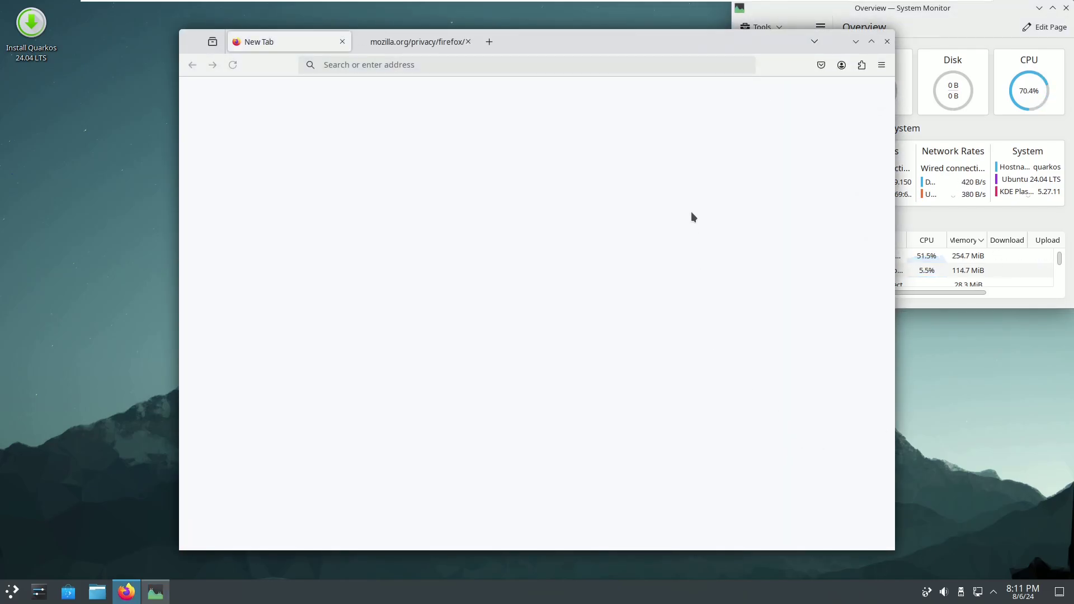
pyautogui.moveTo(619, 47); pyautogui.dragTo(479, 43)
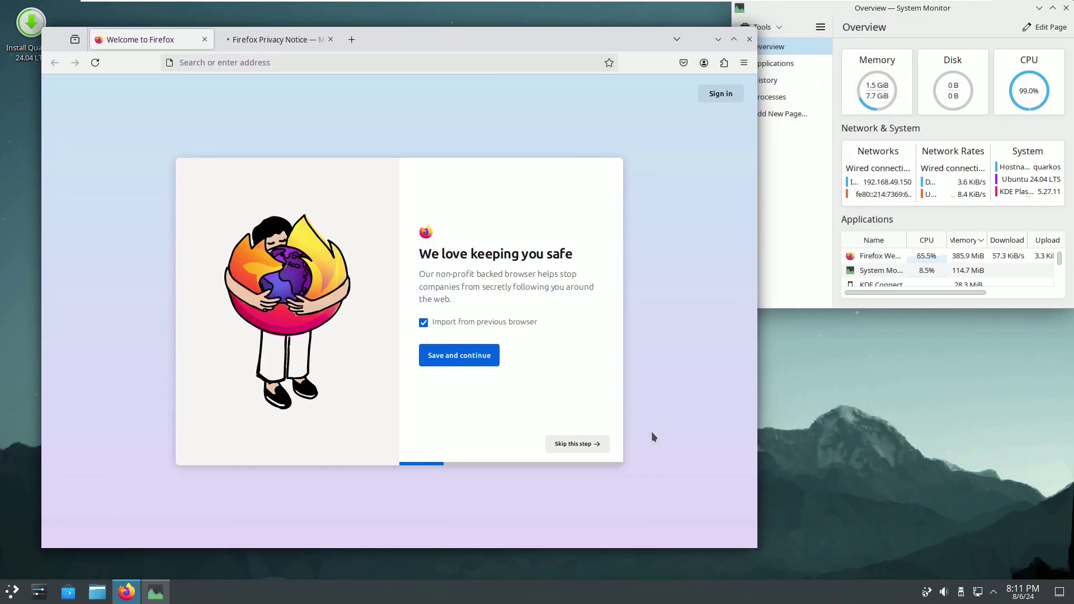
pyautogui.click(331, 39)
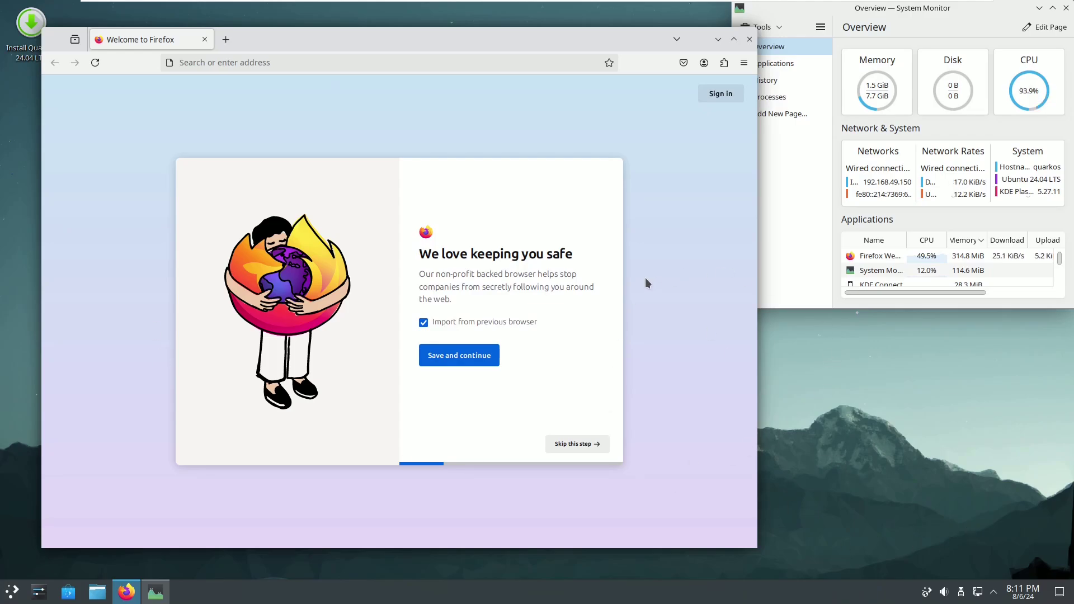
# Step: Move the Firefox window to the upper-left corner of the desktop and enlarge it down to the taskbar, leaving System Monitor's readings visible
pyautogui.moveTo(516, 42); pyautogui.dragTo(479, 22)
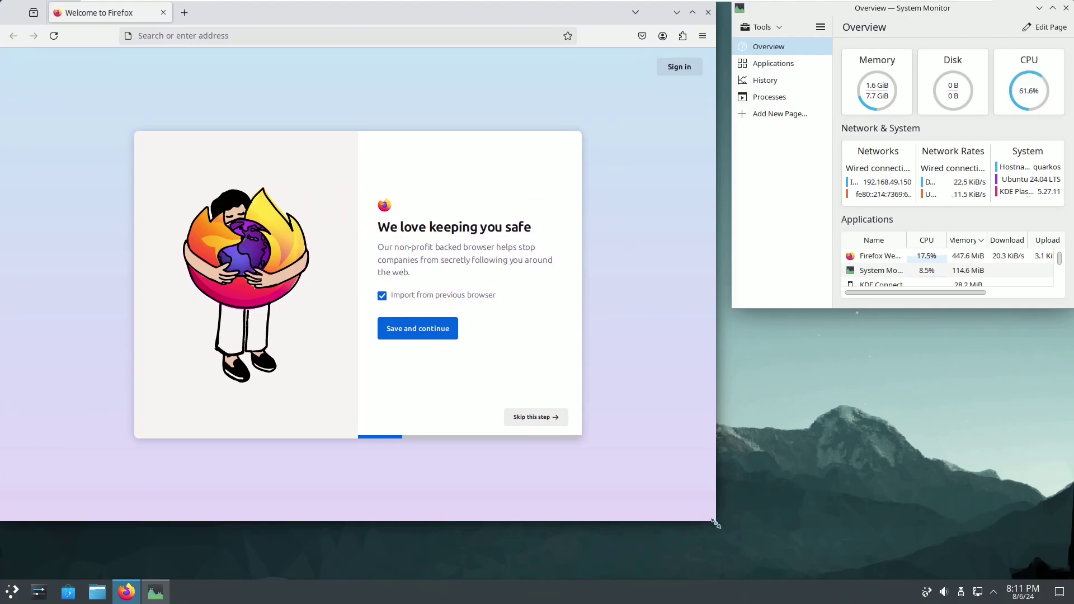
pyautogui.moveTo(716, 523); pyautogui.dragTo(835, 580)
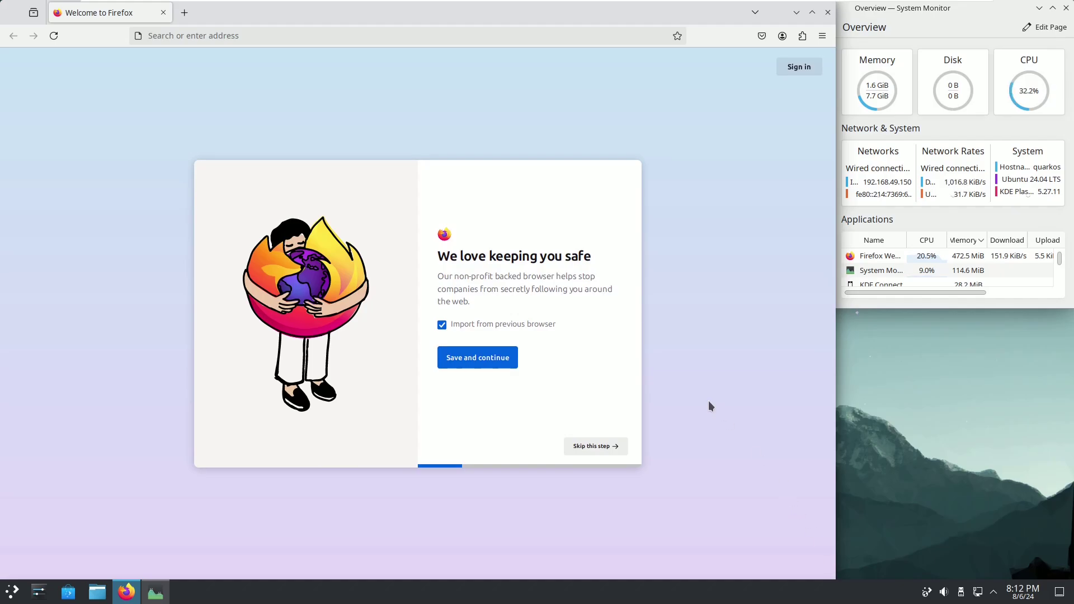
# Step: View the Firefox version information in About Firefox and close it
pyautogui.click(822, 35)
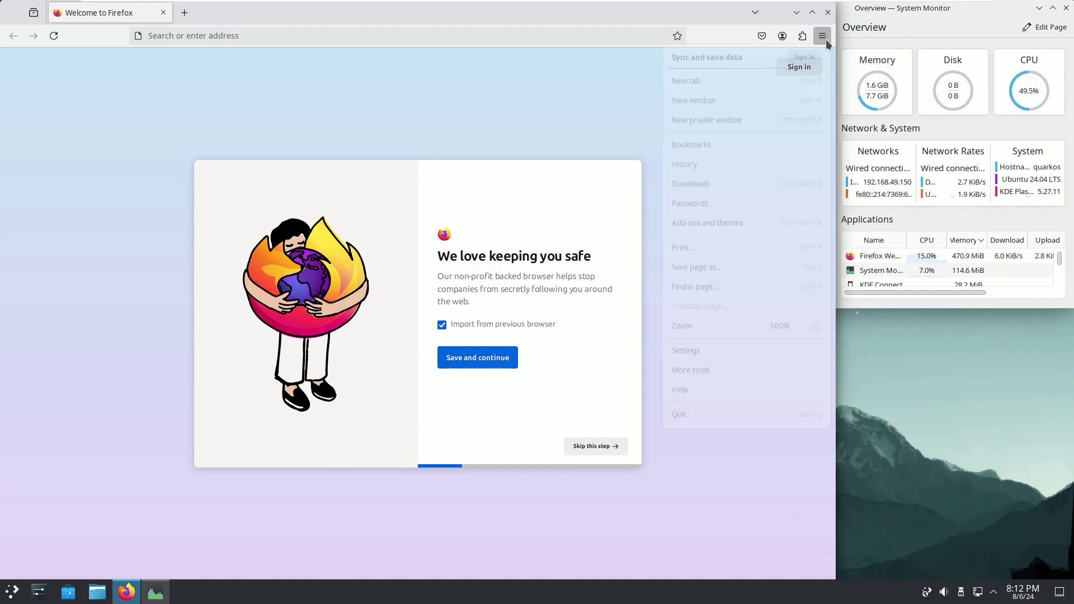
pyautogui.click(720, 410)
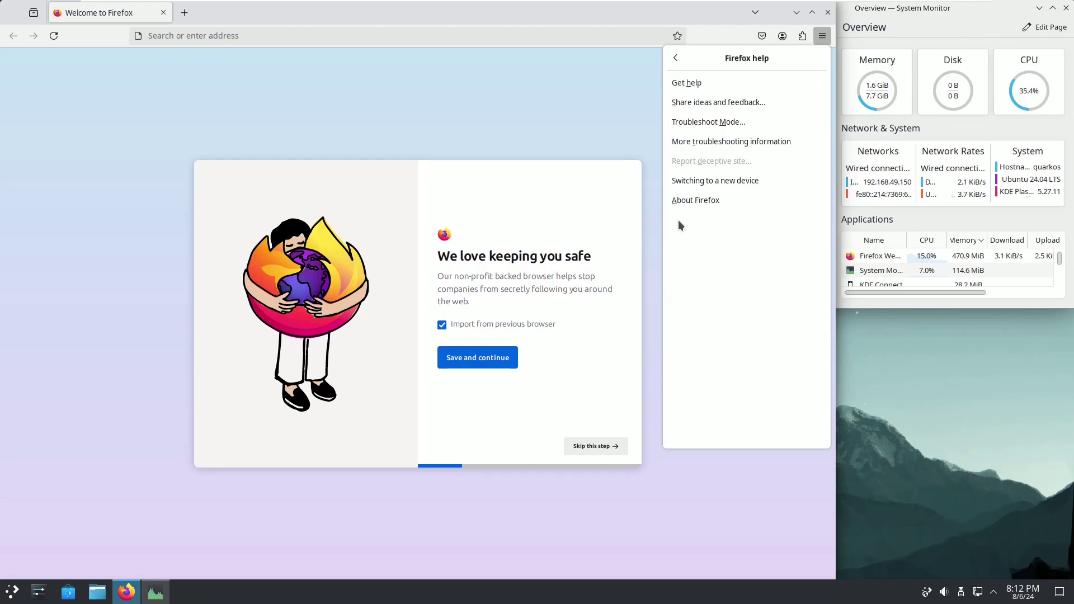
pyautogui.click(683, 201)
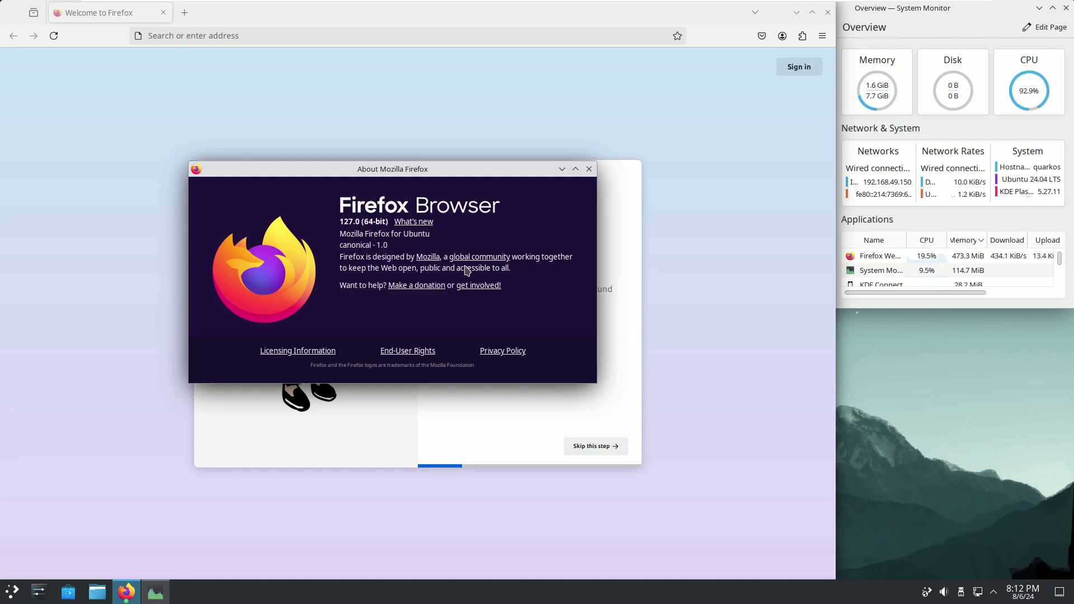
pyautogui.click(589, 169)
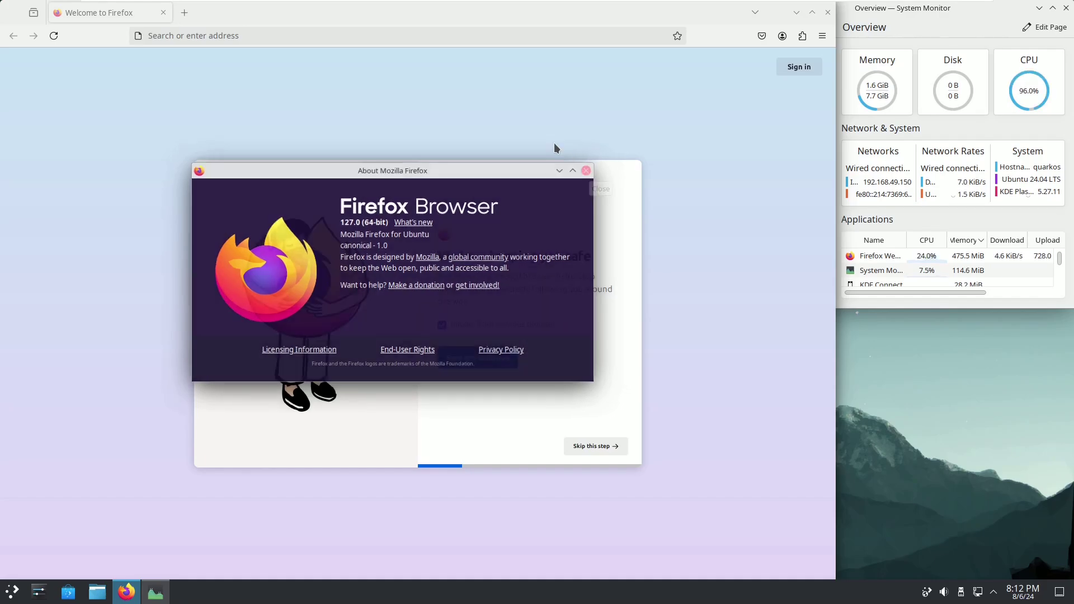
# Step: Open the about:support troubleshooting page in Firefox
pyautogui.click(410, 37)
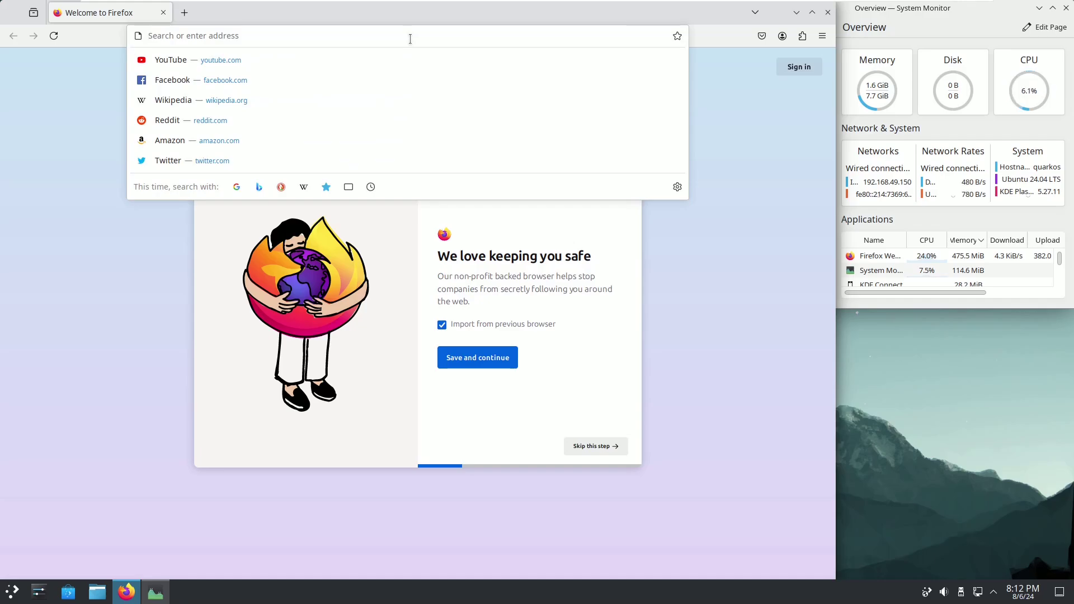
pyautogui.write('about')
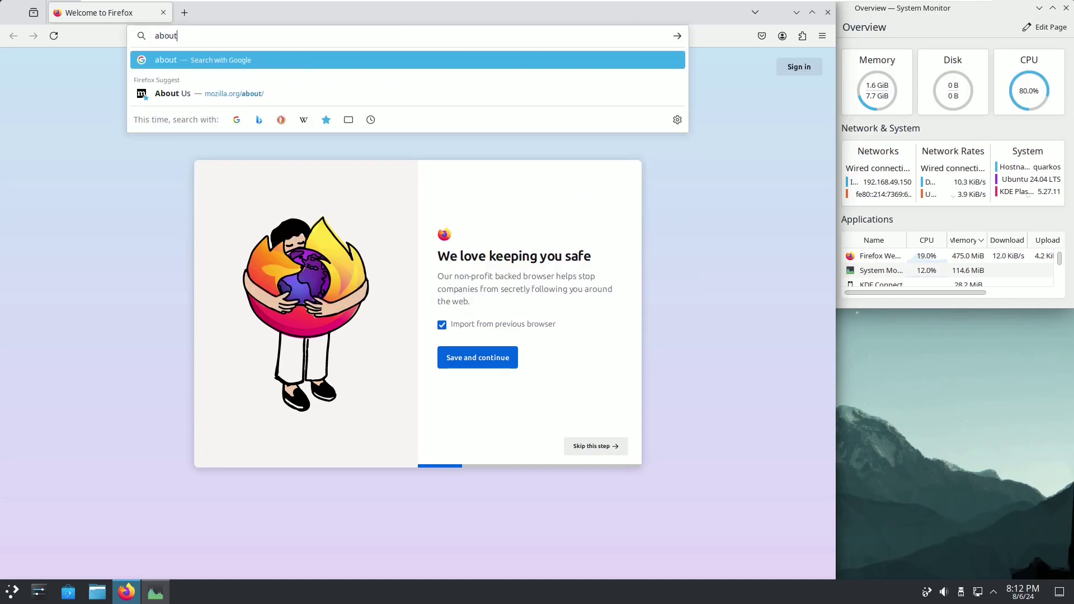
pyautogui.write(':')
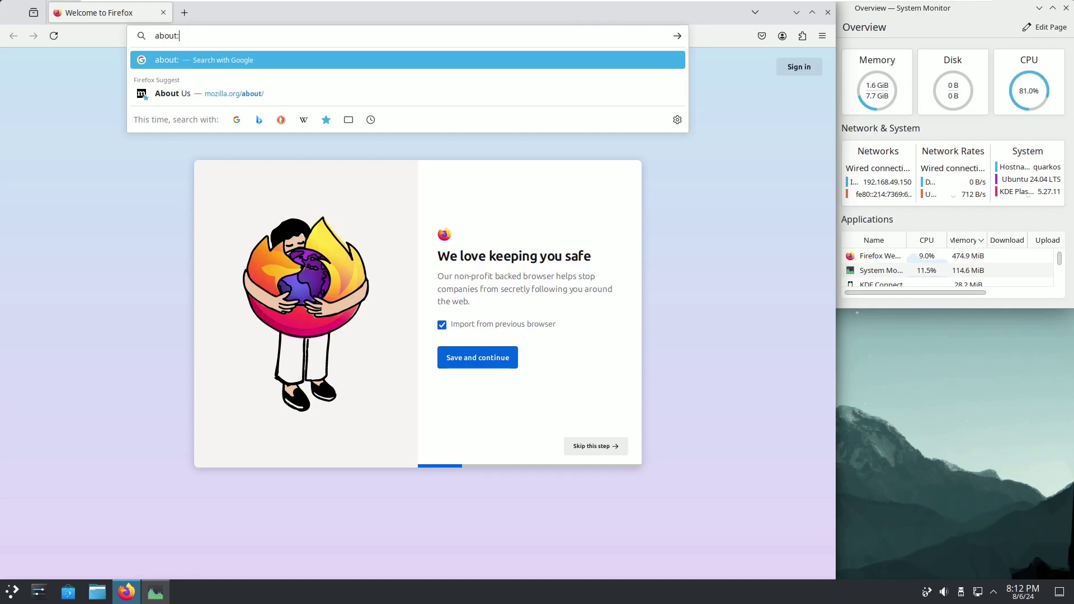
pyautogui.write('support')
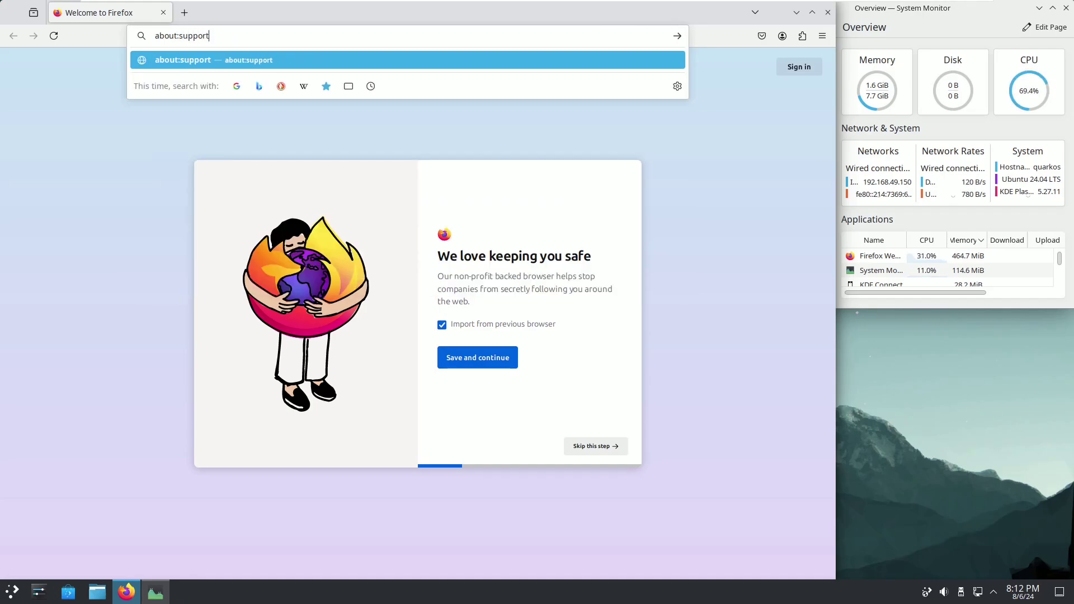
pyautogui.press('Return')
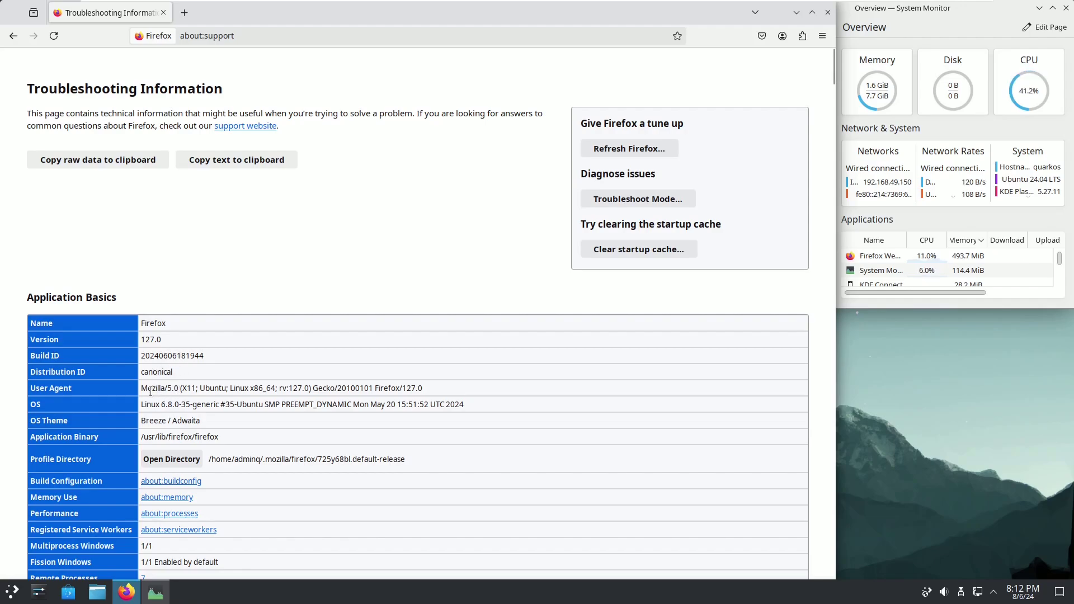
# Step: Check the OS and OS Theme entries under Application Basics
pyautogui.moveTo(142, 403); pyautogui.dragTo(196, 404)
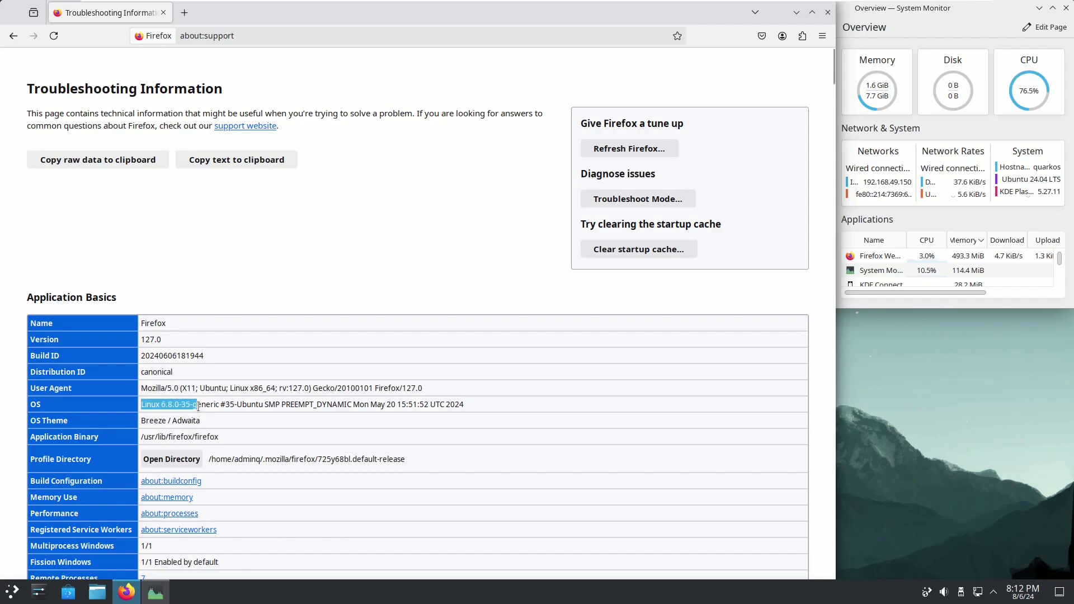
pyautogui.click(140, 421)
pyautogui.moveTo(139, 423); pyautogui.dragTo(216, 431)
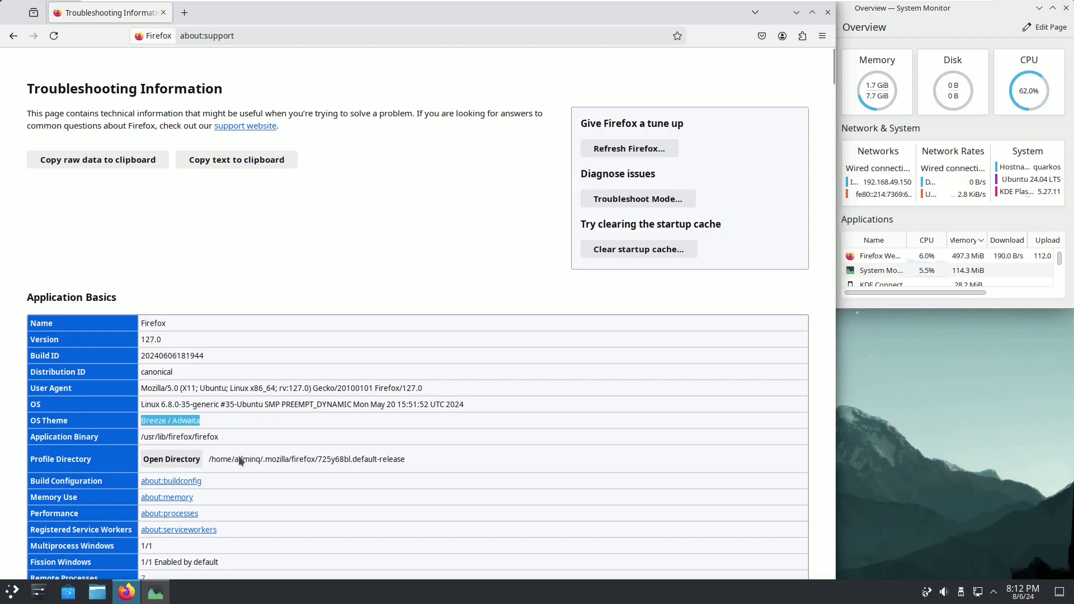
# Step: Examine the rest of the troubleshooting page, especially the Window Protocol, Desktop Environment and Display0 entries under Graphics
pyautogui.scroll(-10, 239, 455)
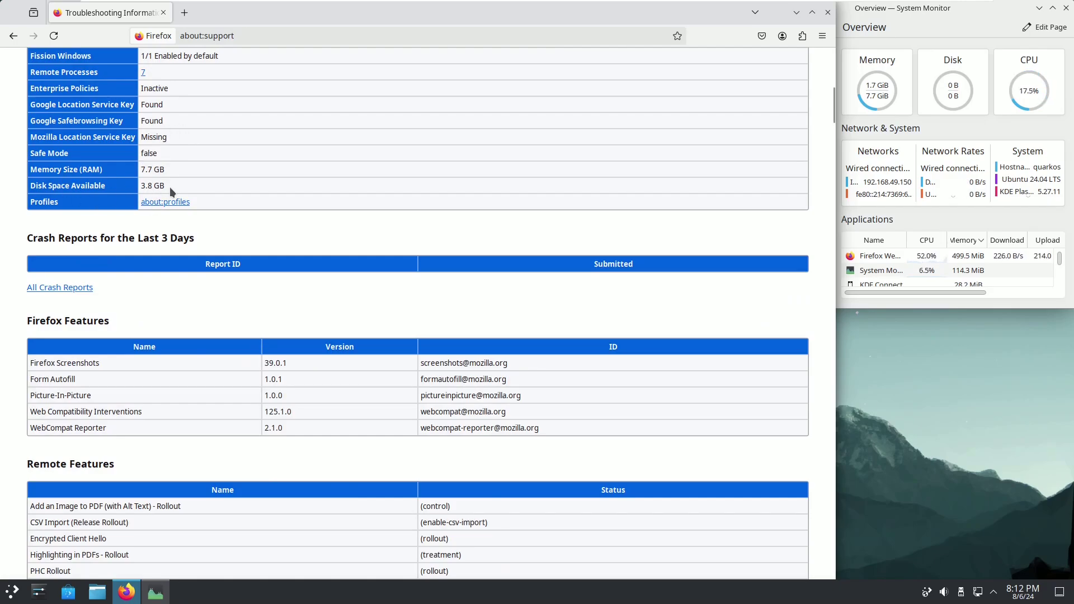
pyautogui.scroll(-10, 361, 472)
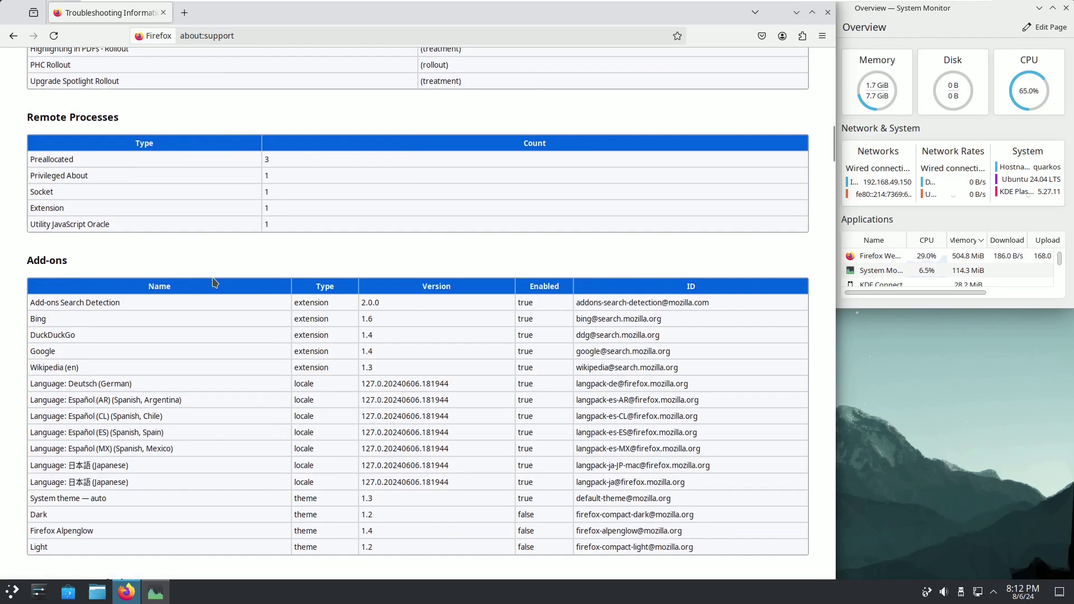
pyautogui.scroll(-10, 295, 257)
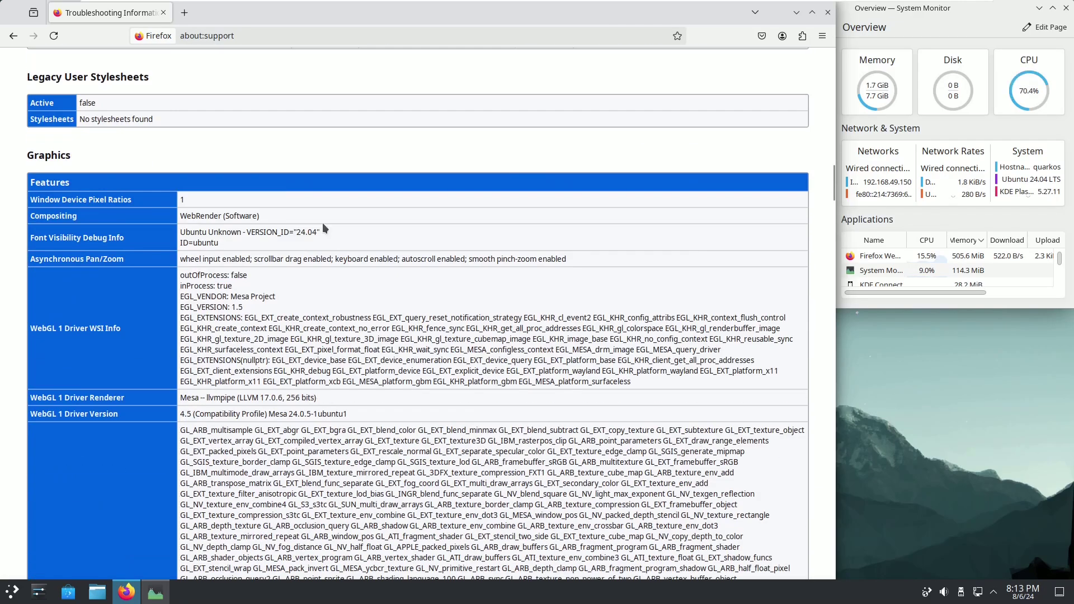
pyautogui.scroll(-15, 216, 378)
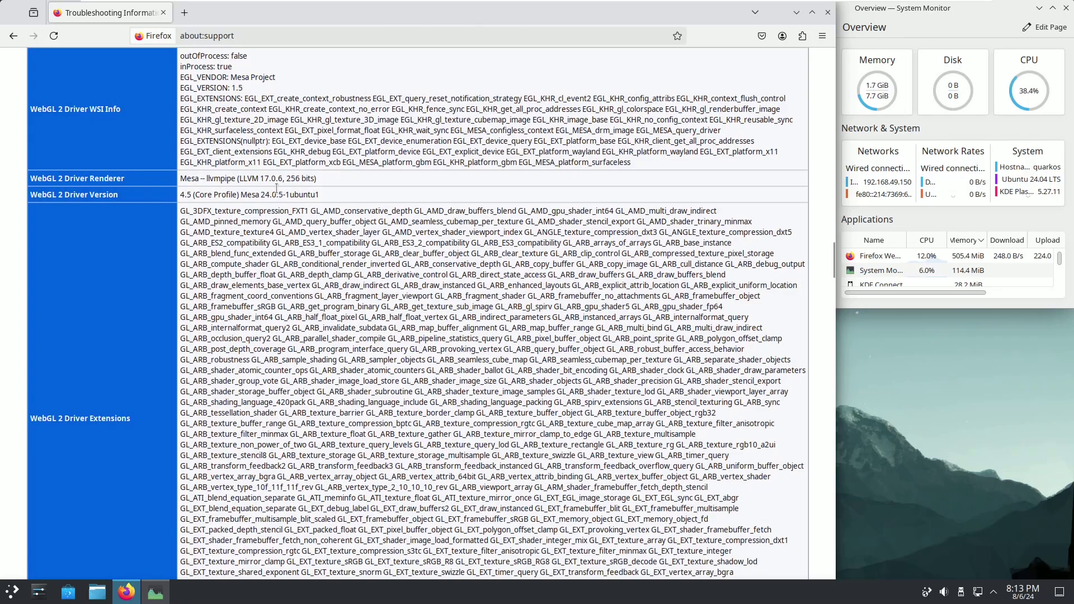
pyautogui.scroll(-10, 260, 271)
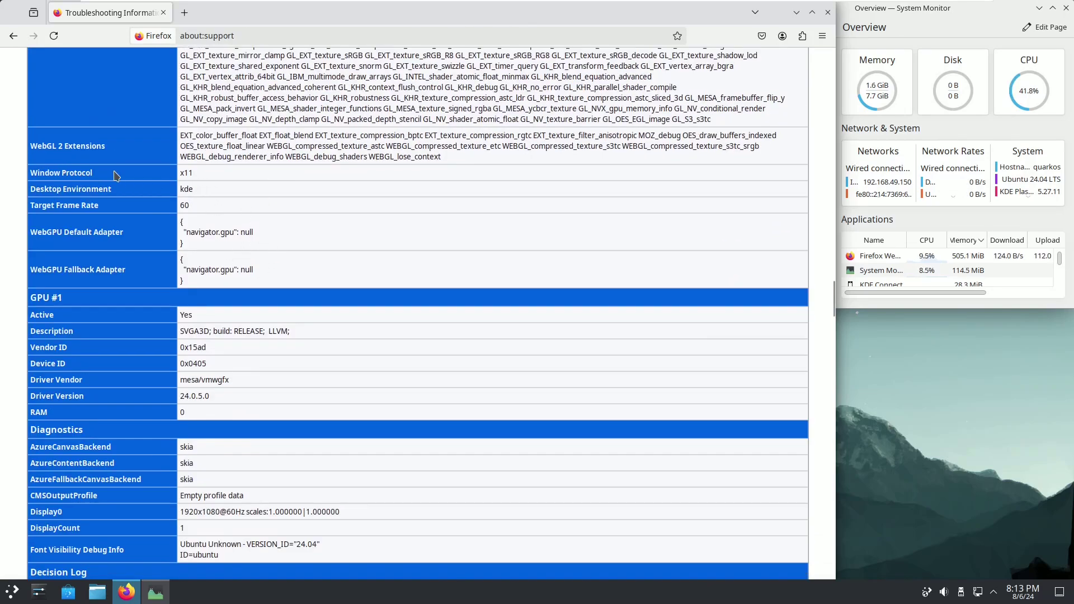
pyautogui.moveTo(202, 175); pyautogui.dragTo(48, 168)
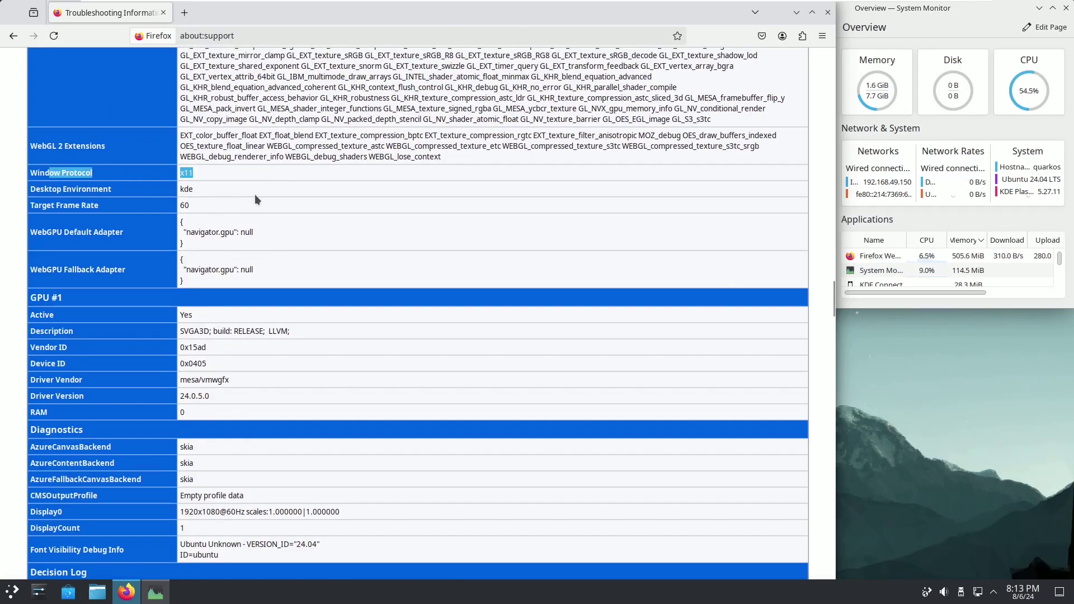
pyautogui.click(211, 193)
pyautogui.moveTo(207, 187); pyautogui.dragTo(71, 190)
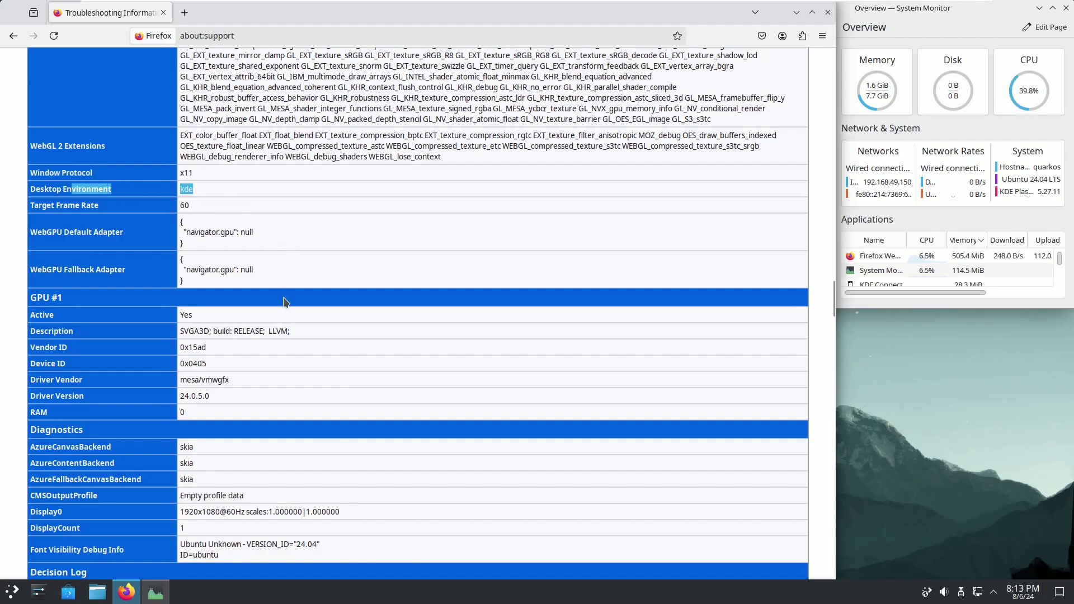
pyautogui.moveTo(341, 512); pyautogui.dragTo(44, 512)
pyautogui.scroll(-3, 229, 445)
pyautogui.scroll(-20, 230, 445)
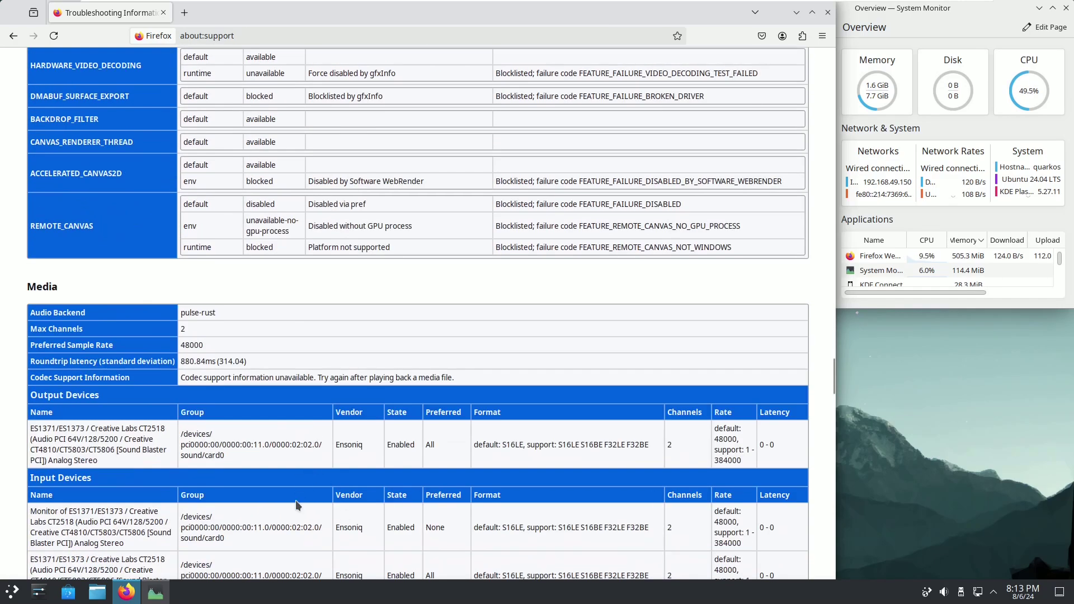
pyautogui.scroll(-20, 339, 468)
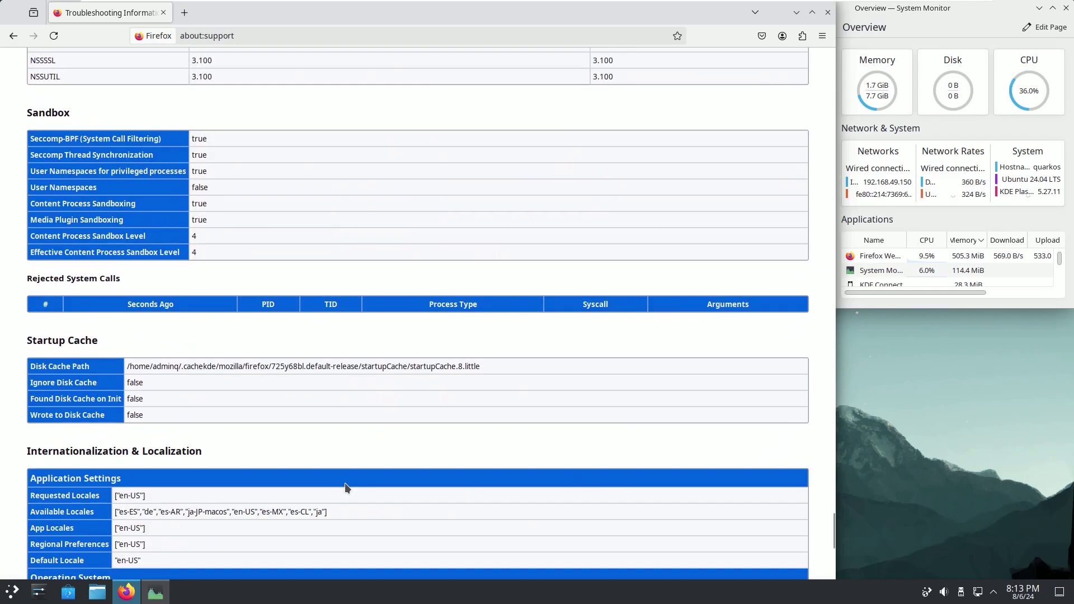
# Step: Search the web for quarkos and open the Quarkos download page on SourceForge
pyautogui.click(237, 37)
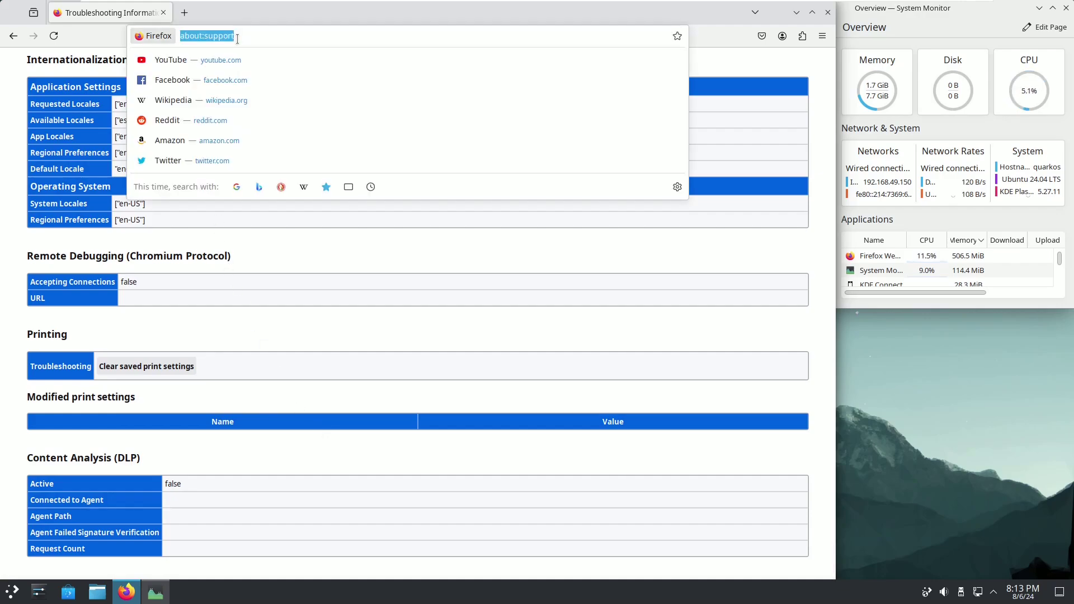
pyautogui.write('quarko')
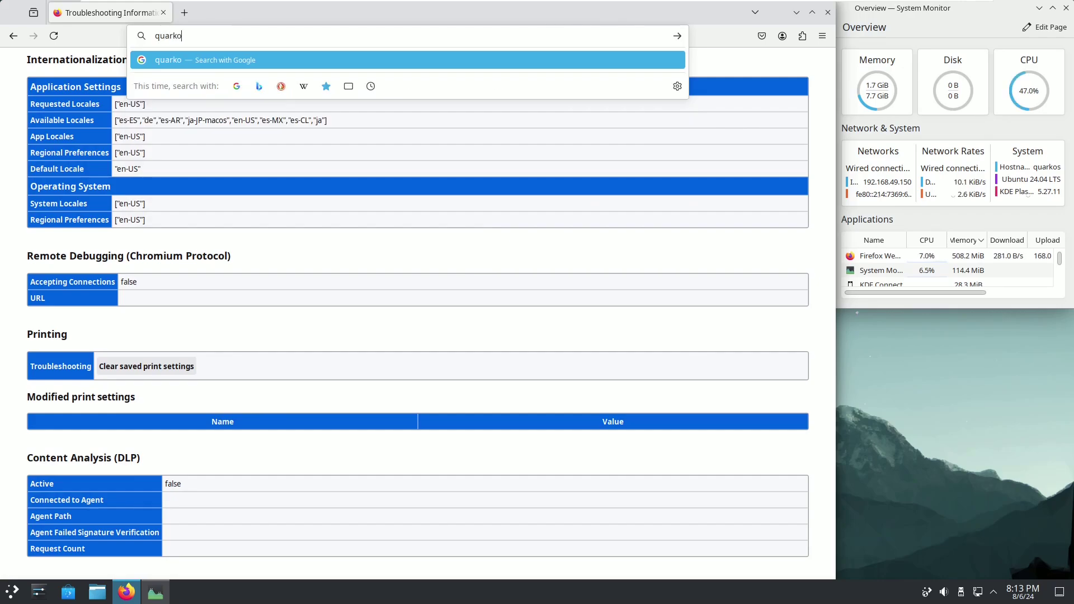
pyautogui.write('s')
pyautogui.press('Return')
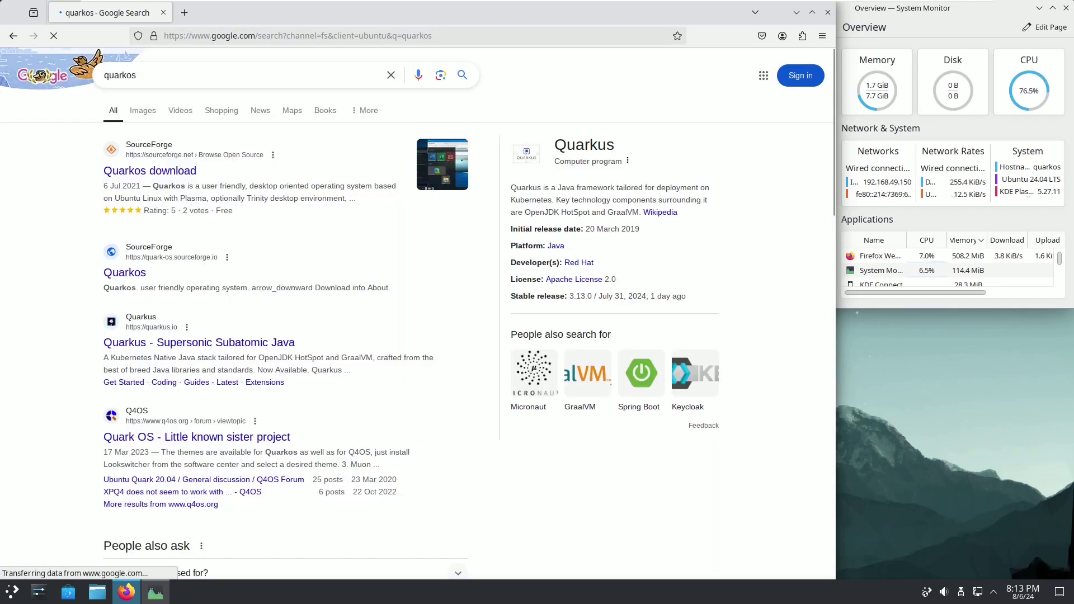
pyautogui.click(163, 172)
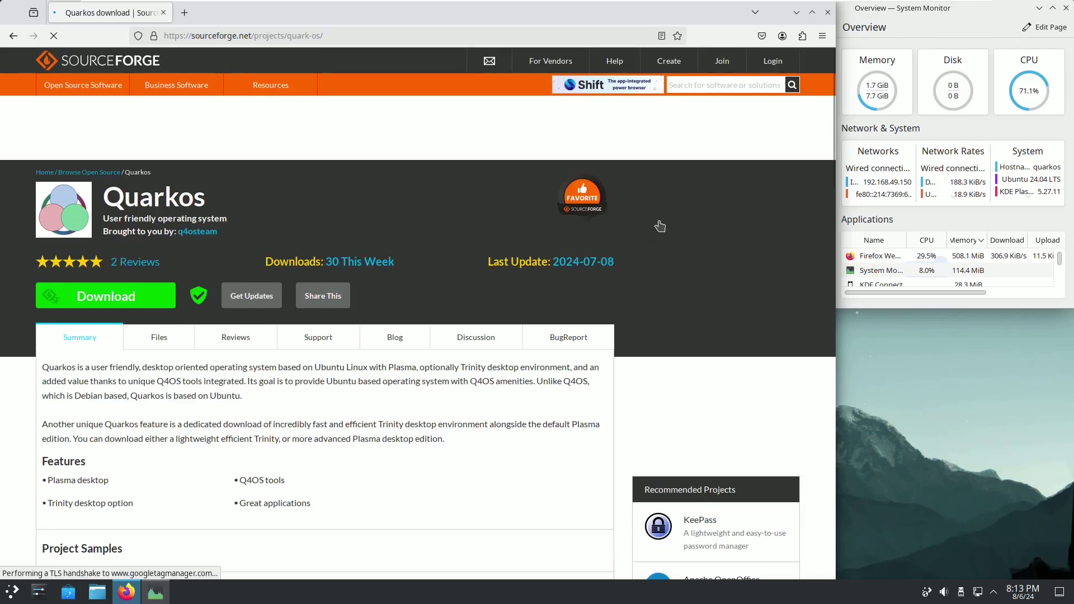
# Step: Read through the Quarkos project page, examining the project activity and the items in the Features list
pyautogui.moveTo(831, 146); pyautogui.dragTo(839, 292)
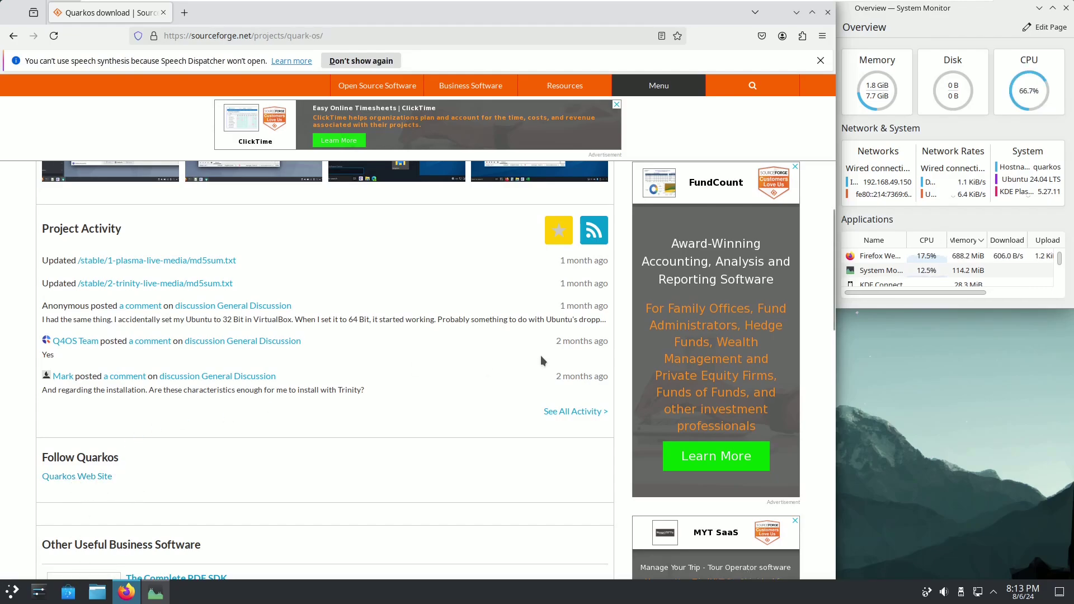
pyautogui.moveTo(833, 324); pyautogui.dragTo(826, 203)
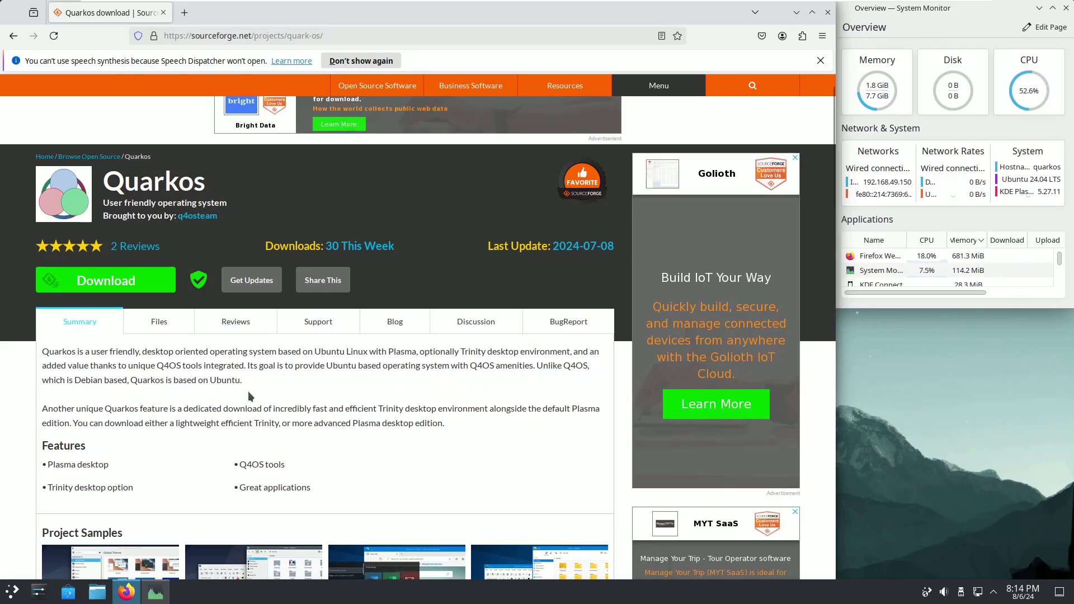
pyautogui.doubleClick(62, 451)
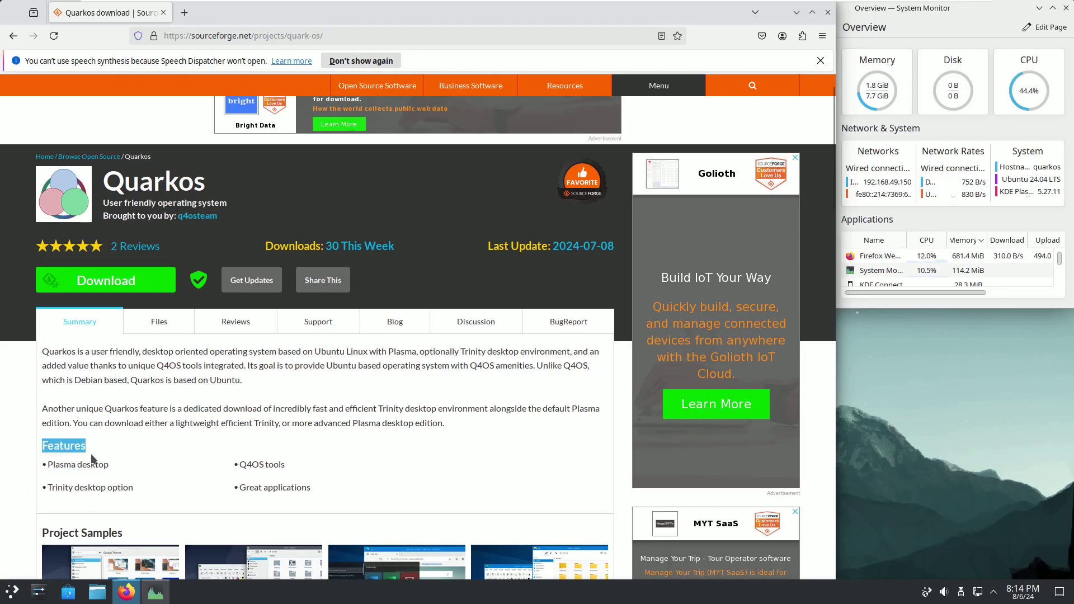
pyautogui.moveTo(48, 464); pyautogui.dragTo(152, 497)
pyautogui.doubleClick(60, 487)
pyautogui.click(175, 500)
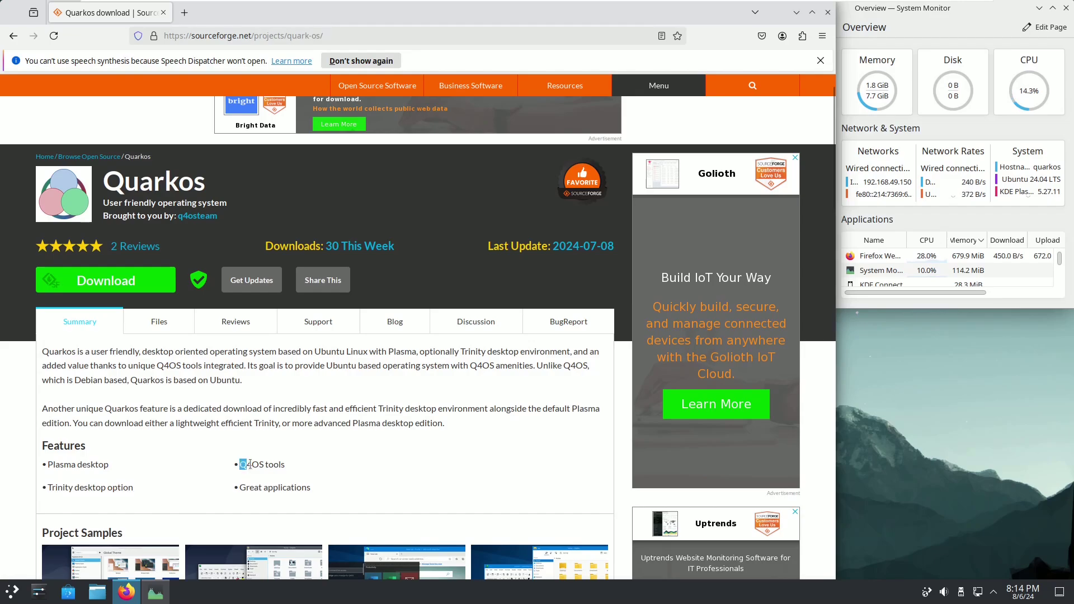
pyautogui.moveTo(249, 465); pyautogui.dragTo(295, 486)
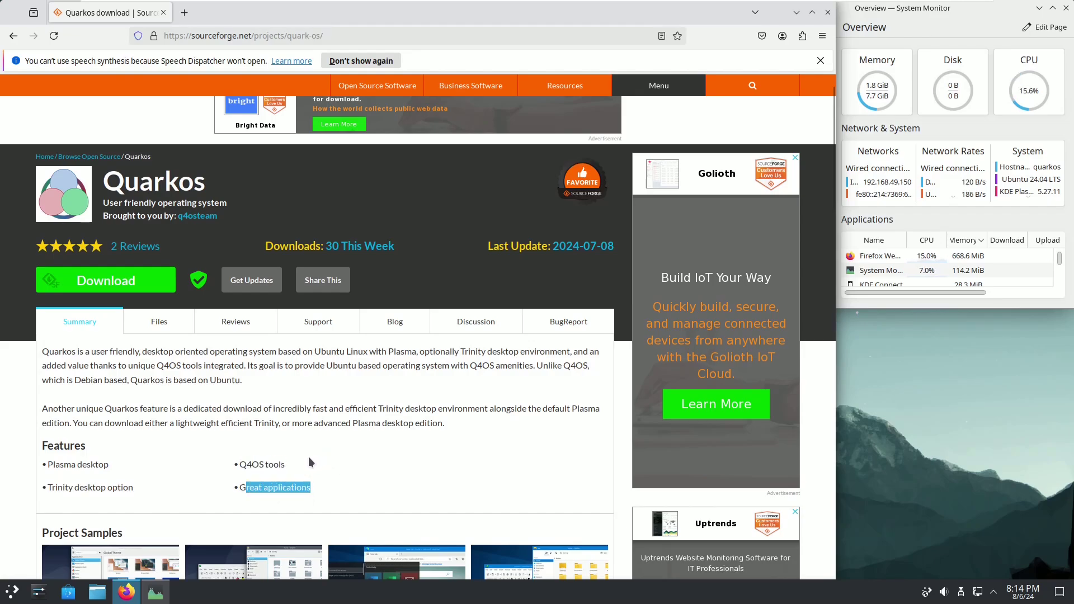
pyautogui.moveTo(263, 467); pyautogui.dragTo(239, 466)
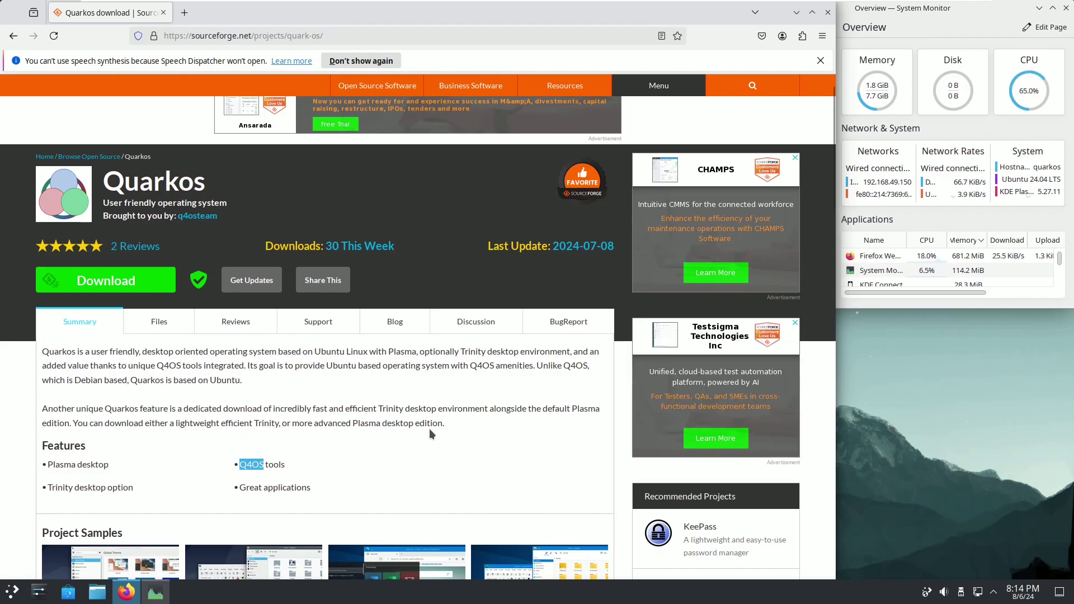
# Step: Browse the 2-trinity-live-media and 1-plasma-live-media folders under stable in the Quarkos project files, and close Firefox
pyautogui.click(170, 320)
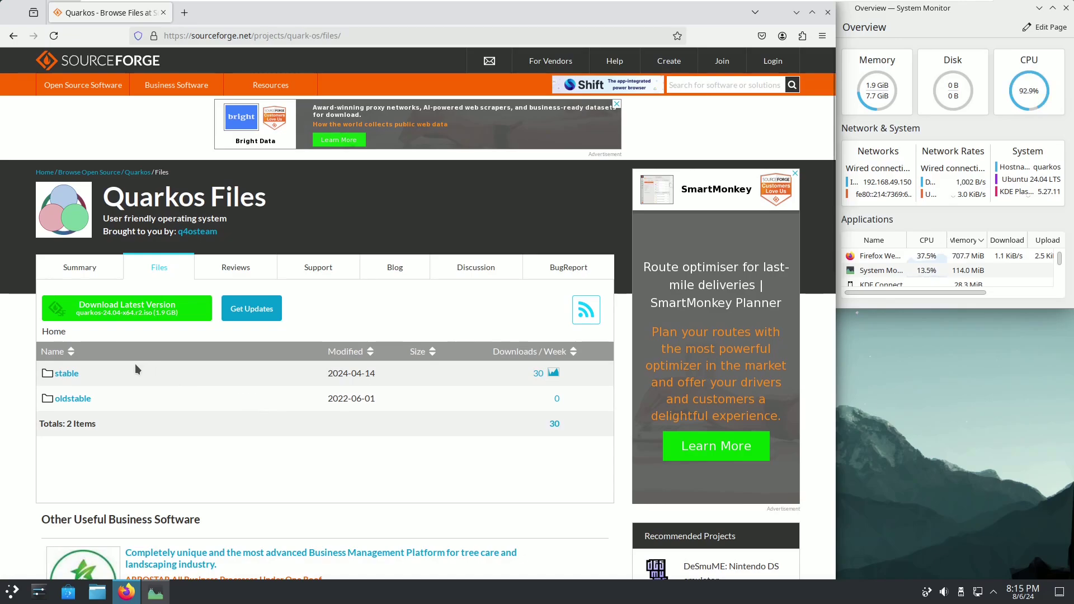
pyautogui.click(66, 378)
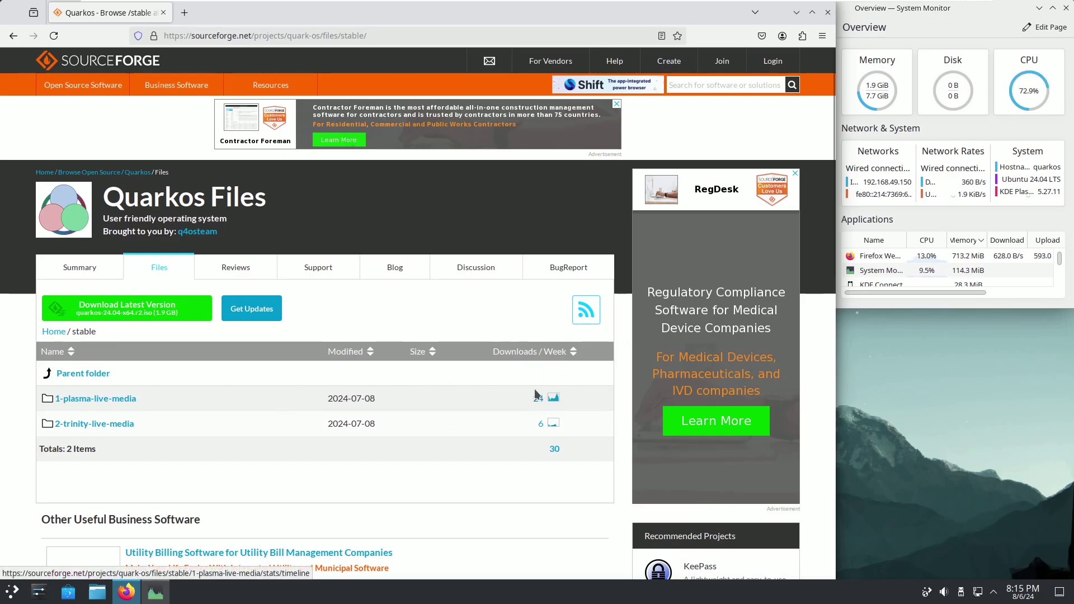
pyautogui.click(109, 425)
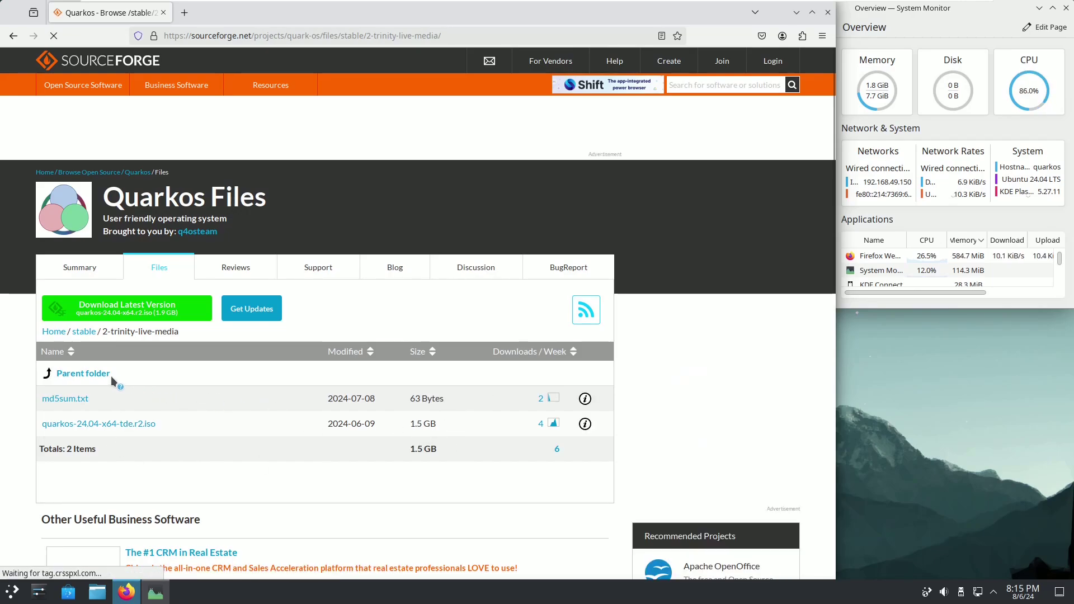
pyautogui.click(84, 373)
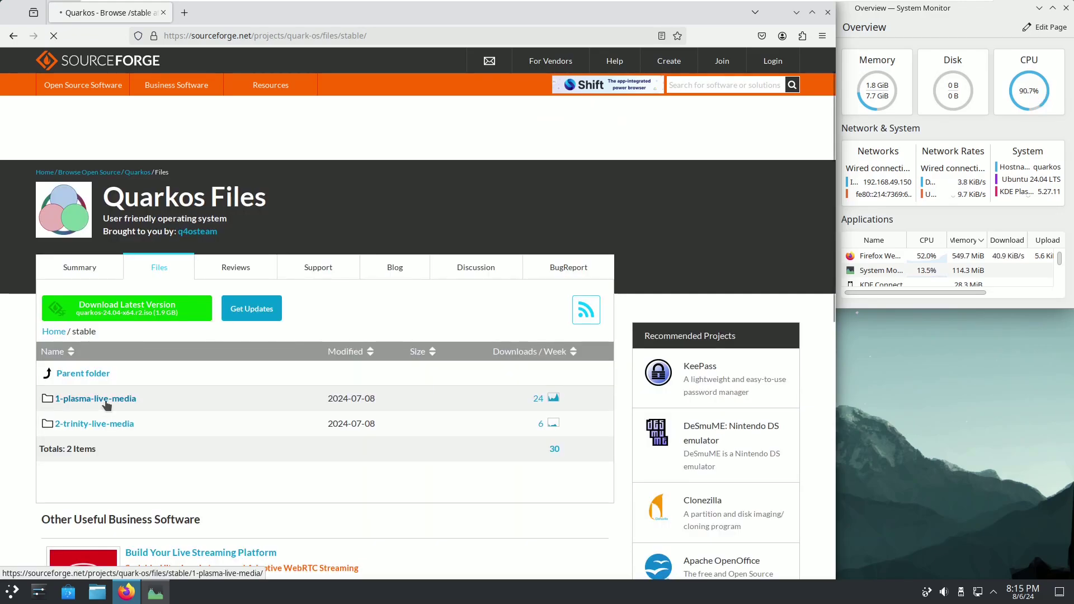
pyautogui.click(105, 402)
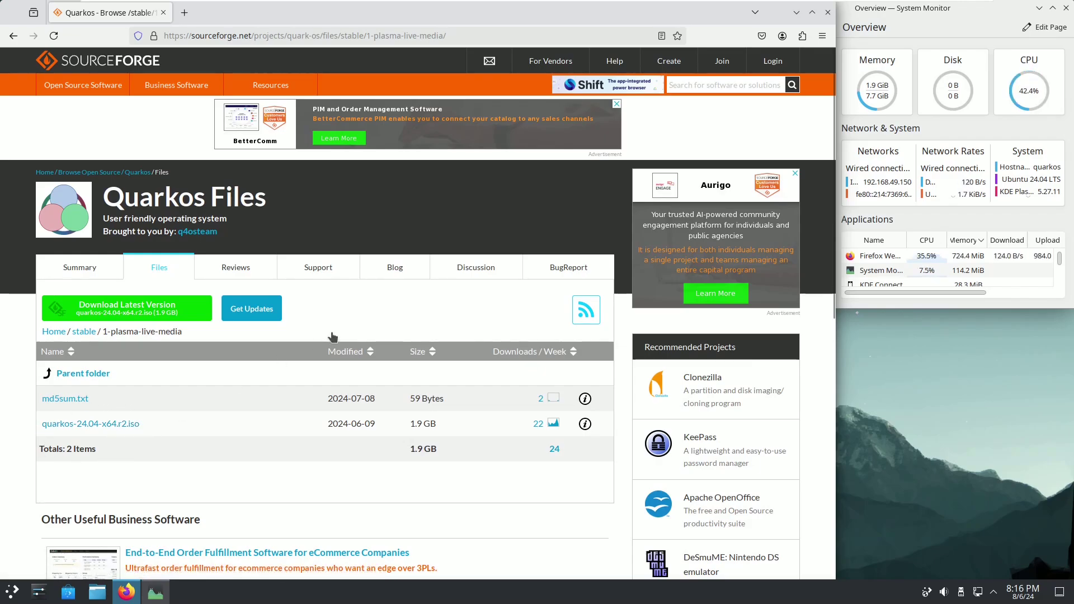
pyautogui.click(827, 12)
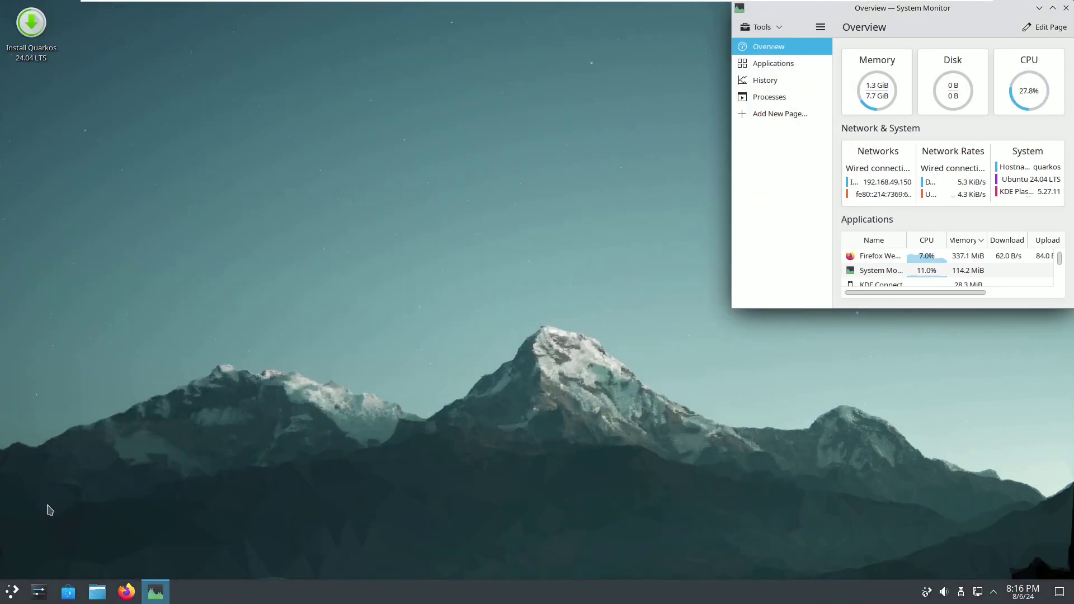
# Step: Examine the full alphabetical list of installed applications in the application launcher, from Ark through to XTerm
pyautogui.click(12, 591)
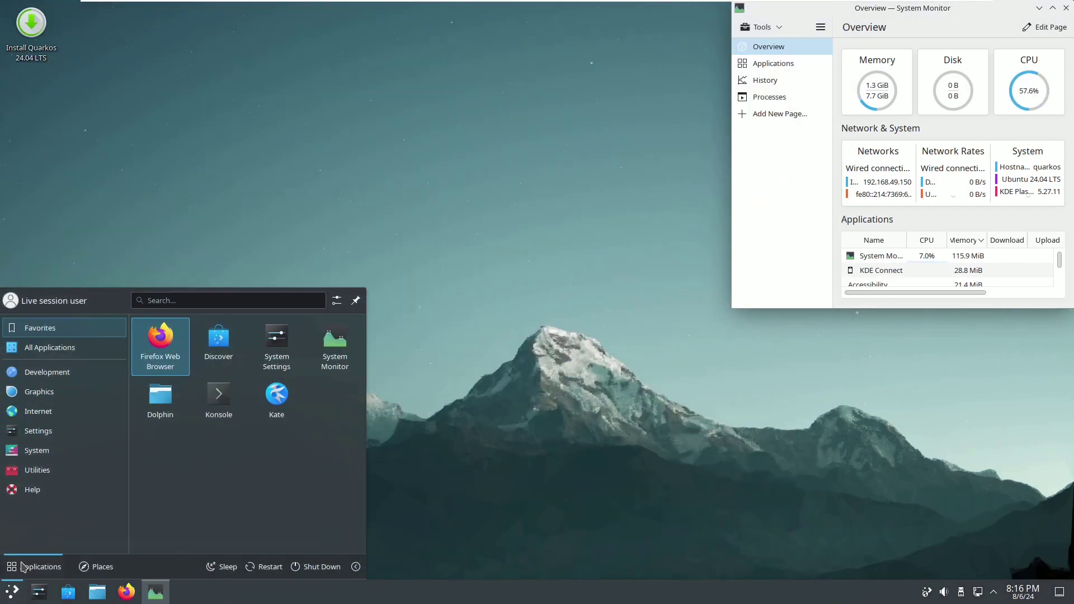
pyautogui.moveTo(71, 356)
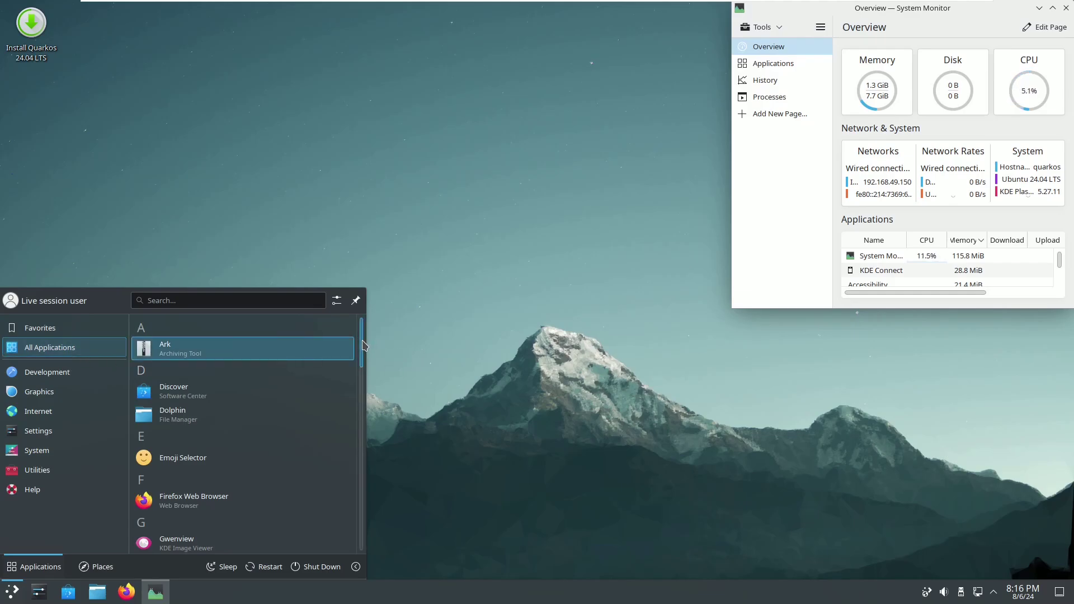
pyautogui.moveTo(364, 341); pyautogui.dragTo(365, 487)
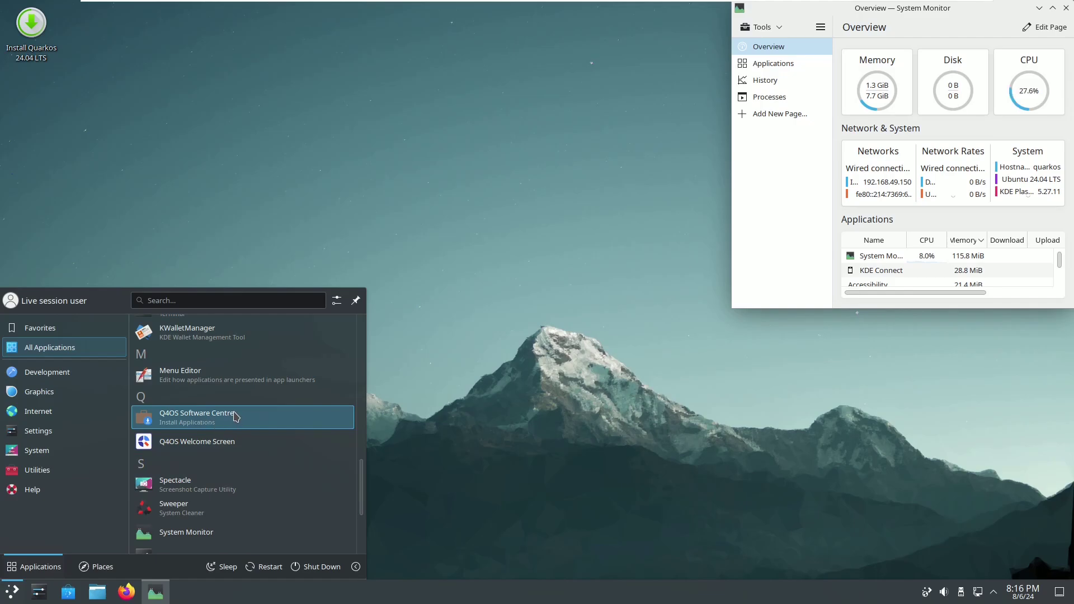
pyautogui.moveTo(362, 486); pyautogui.dragTo(364, 386)
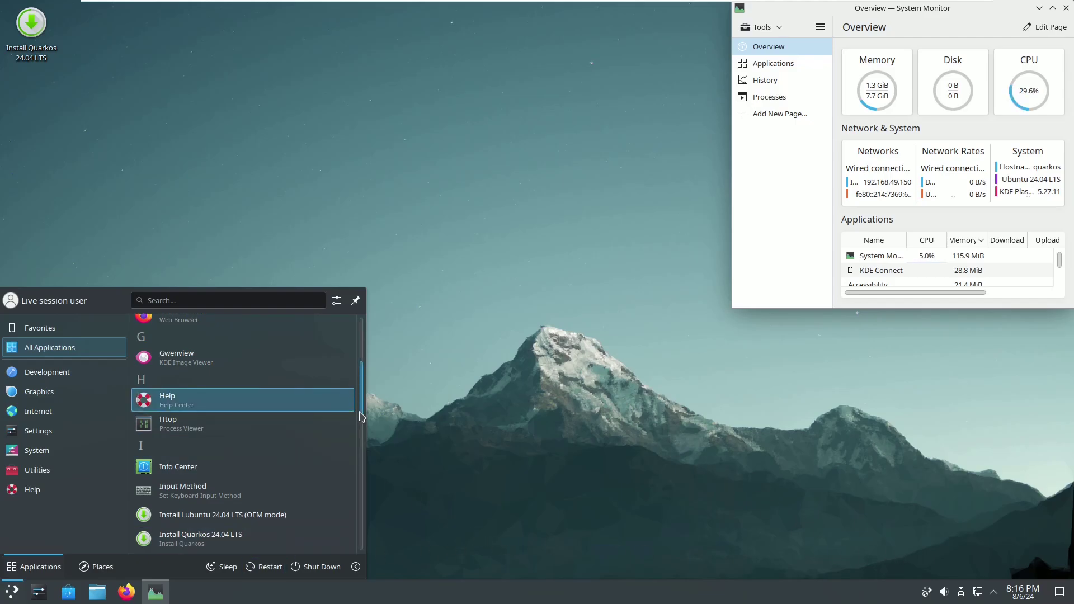
pyautogui.scroll(-2, 361, 418)
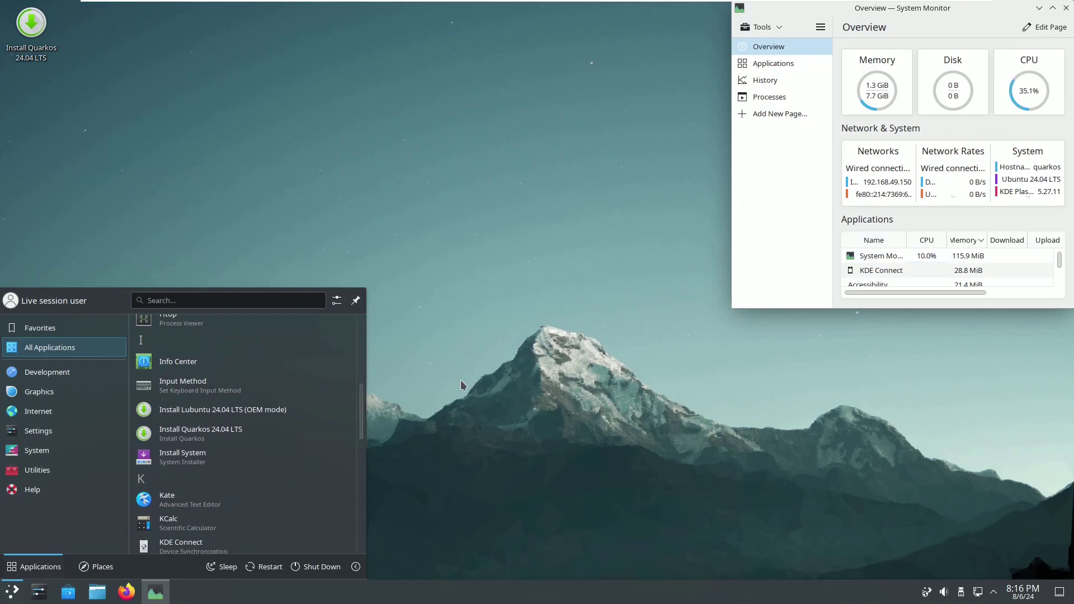
pyautogui.scroll(-1, 361, 428)
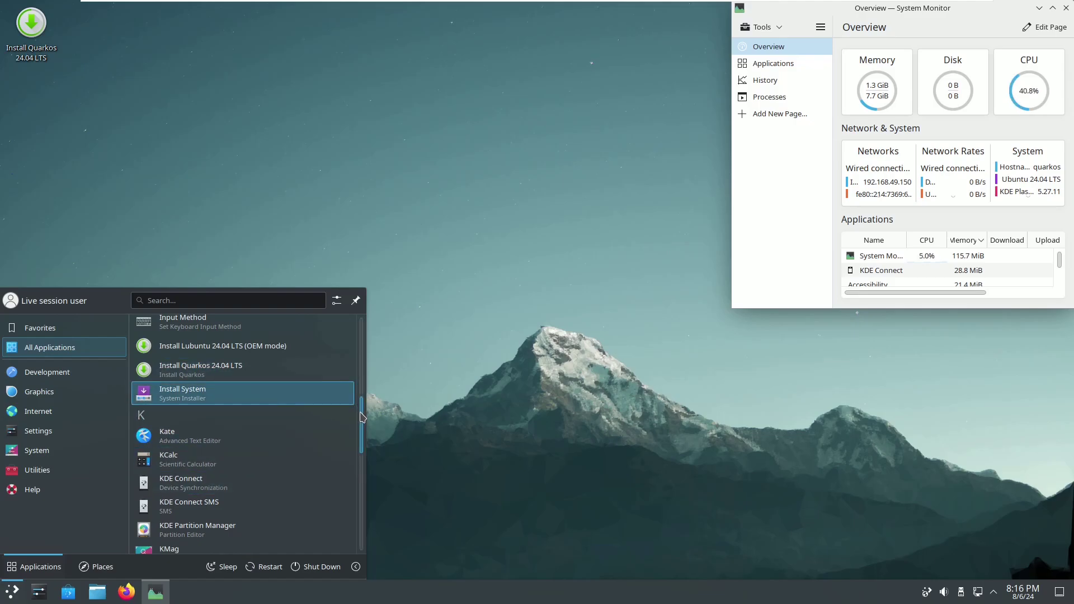
pyautogui.moveTo(361, 416); pyautogui.dragTo(362, 534)
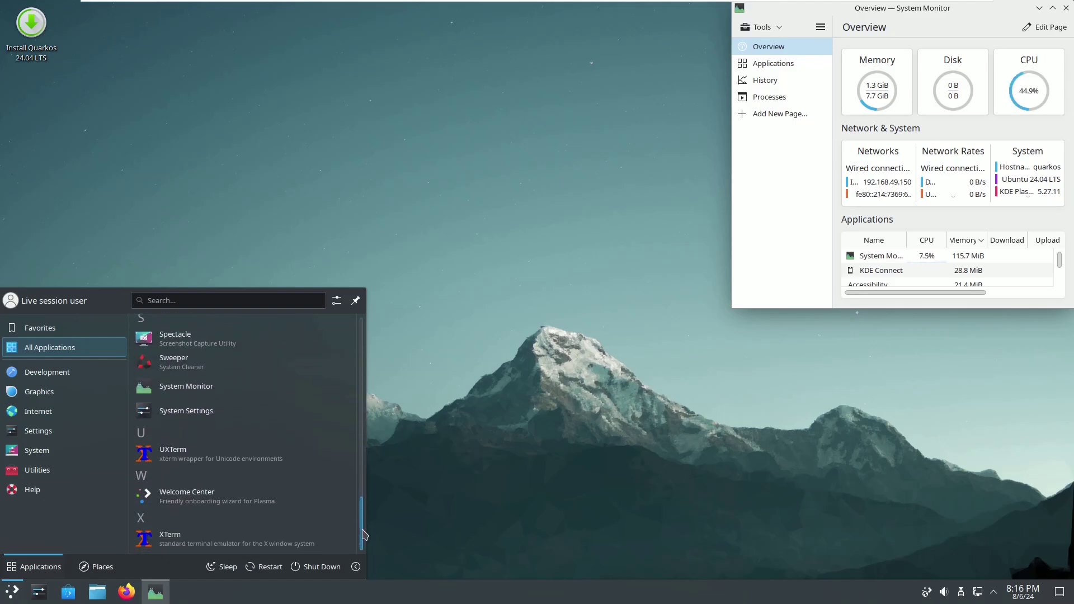
pyautogui.scroll(5, 257, 414)
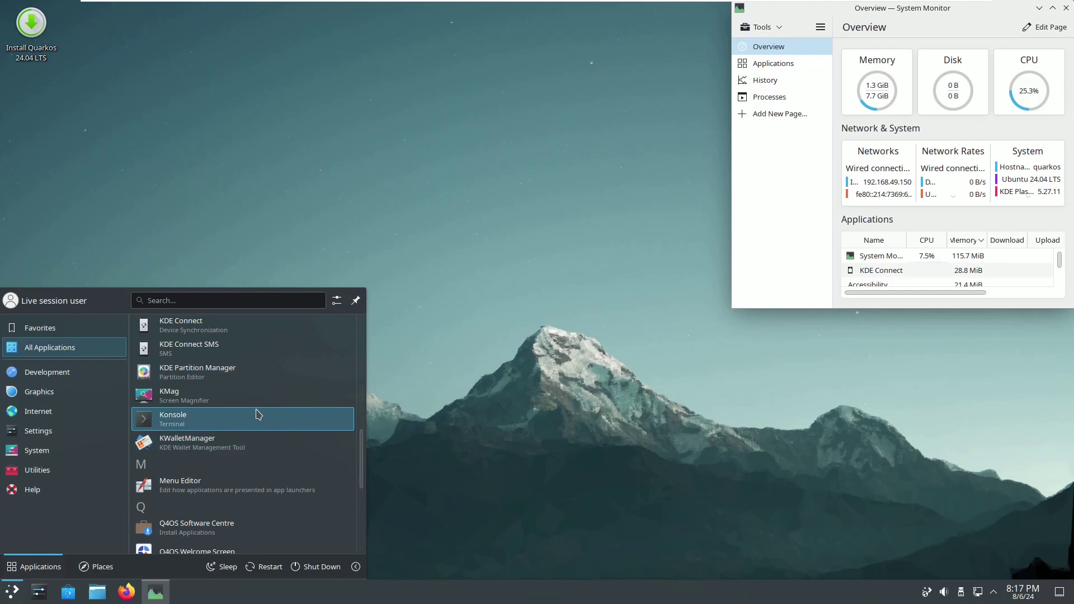
# Step: Launch Konsole, place its window in the desktop's upper-left corner and enlarge it to nearly the full desktop height
pyautogui.click(258, 414)
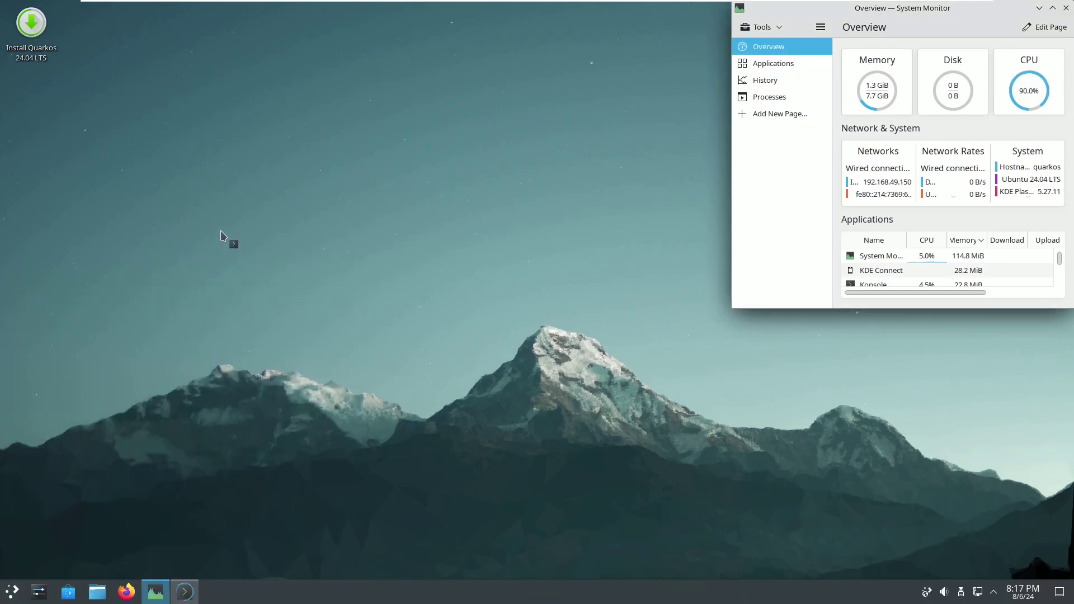
pyautogui.moveTo(442, 141); pyautogui.dragTo(195, 20)
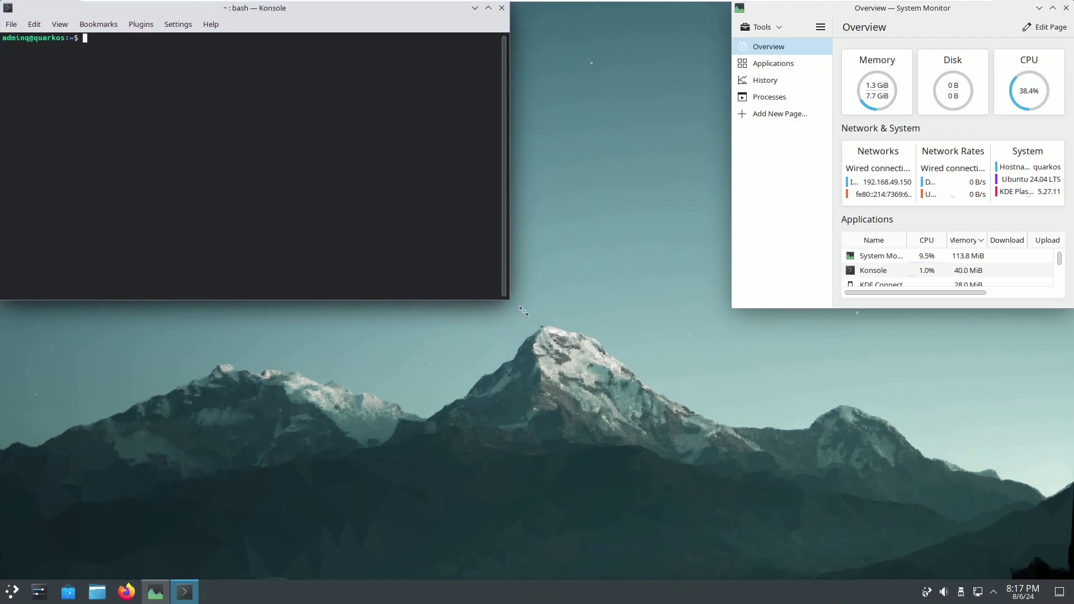
pyautogui.moveTo(523, 311); pyautogui.dragTo(831, 578)
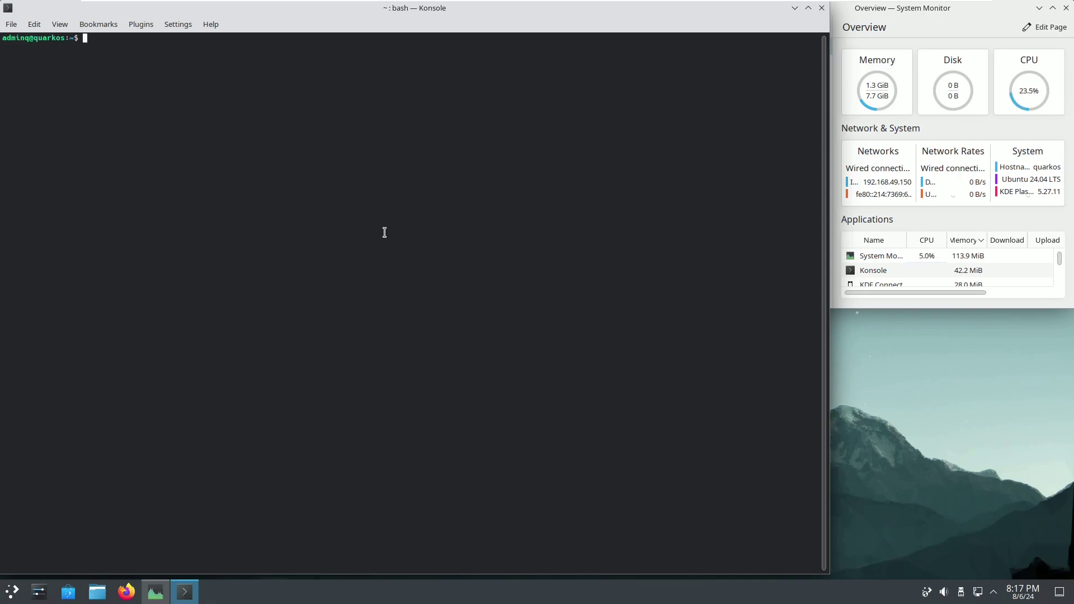
# Step: View the About Konsole information and close it
pyautogui.click(210, 26)
pyautogui.click(242, 126)
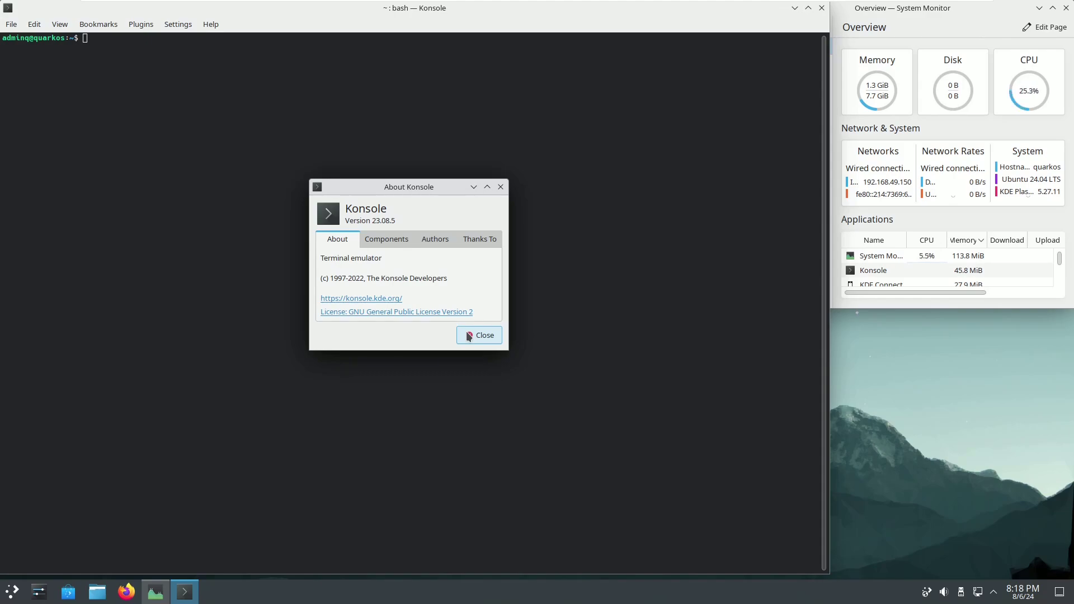
pyautogui.click(484, 336)
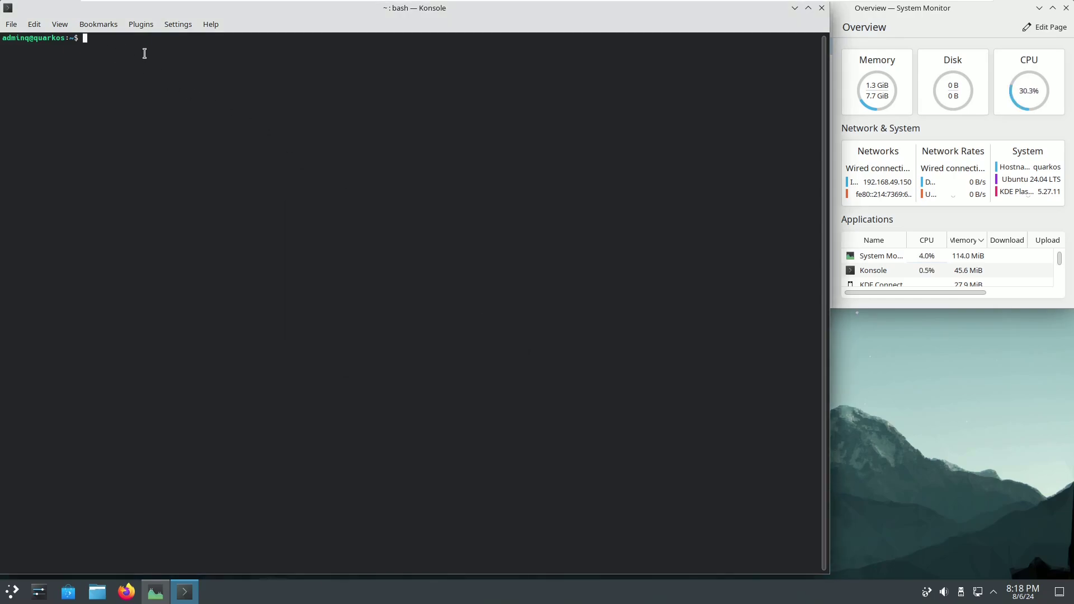
# Step: Try to show the system summary with neofetch, and check the About Konsole information again
pyautogui.write('neofetch')
pyautogui.press('Return')
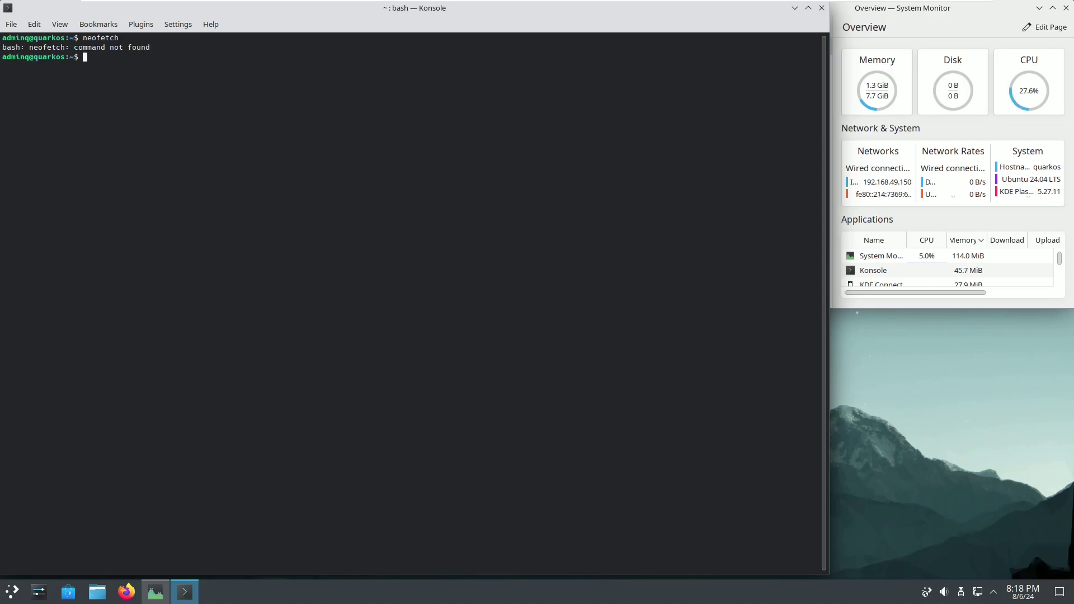
pyautogui.click(211, 24)
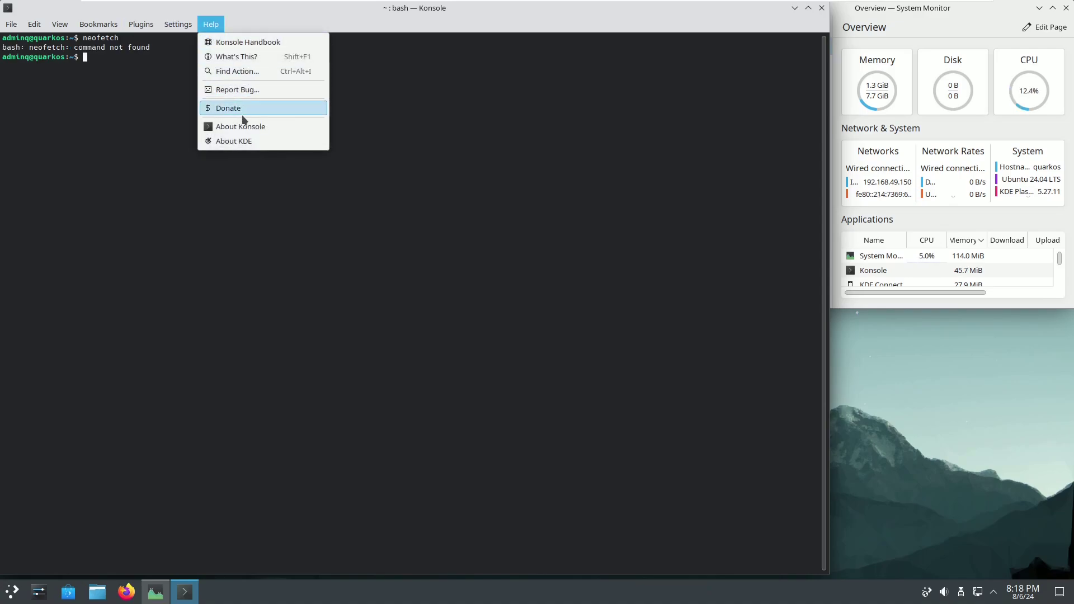
pyautogui.click(246, 125)
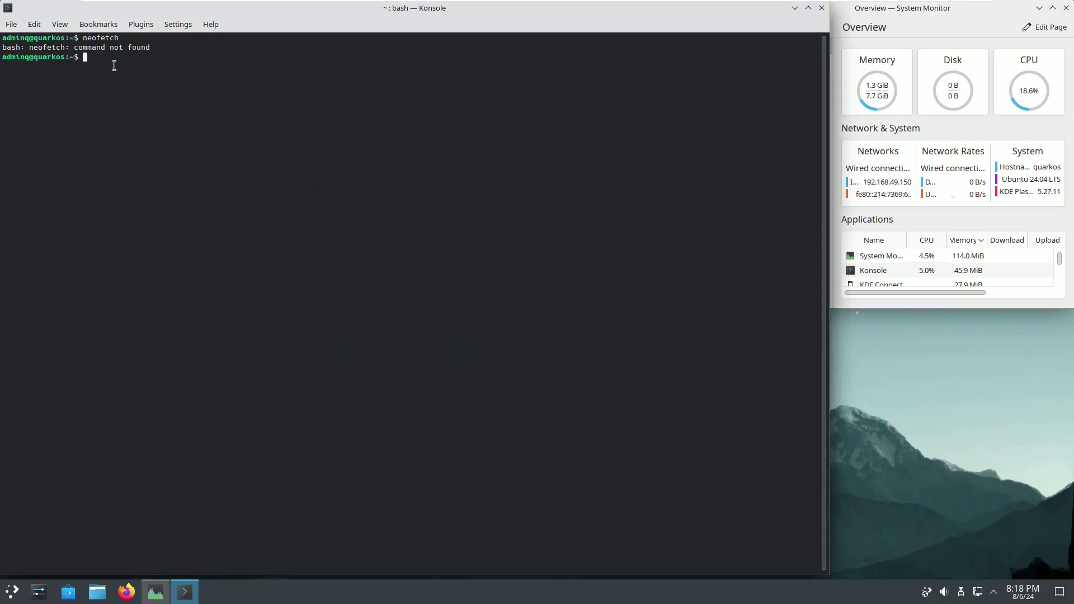
# Step: Run inxi in the terminal and highlight the inxi version in its short system summary
pyautogui.write('inxi')
pyautogui.press('Return')
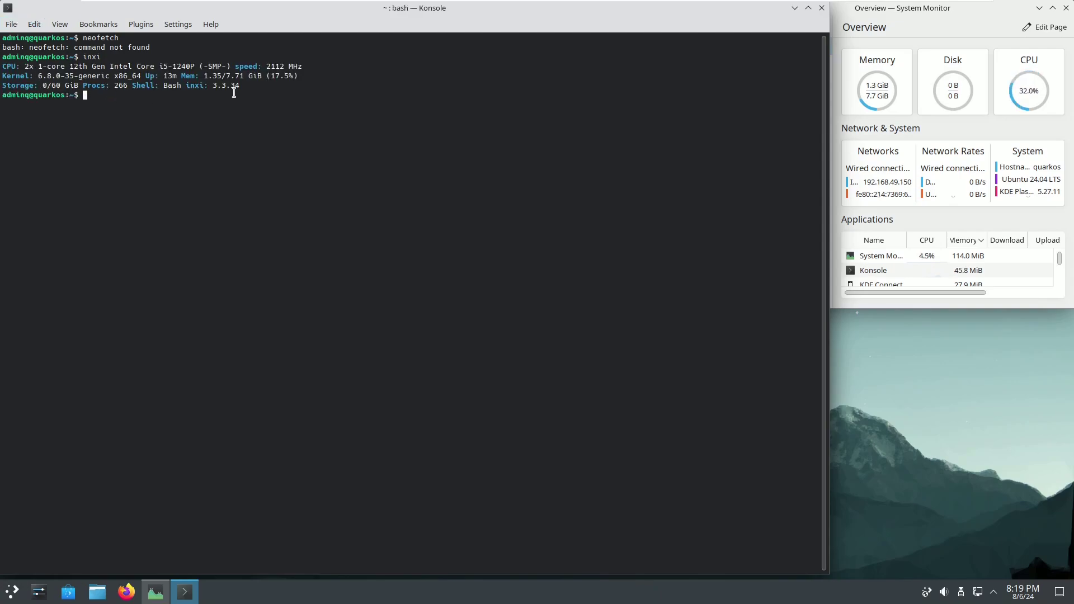
pyautogui.moveTo(241, 86); pyautogui.dragTo(178, 80)
pyautogui.click(93, 96)
# Step: Run inxi -b and examine the Host, Desktop and Distro entries in its System section
pyautogui.write('inxi -b')
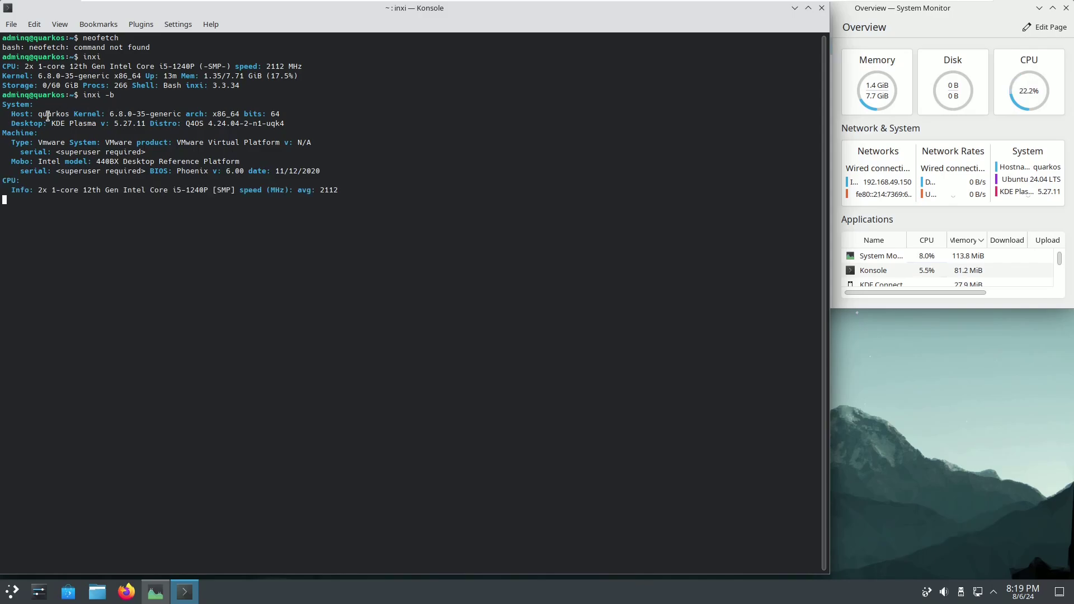
pyautogui.moveTo(12, 115); pyautogui.dragTo(147, 116)
pyautogui.click(165, 138)
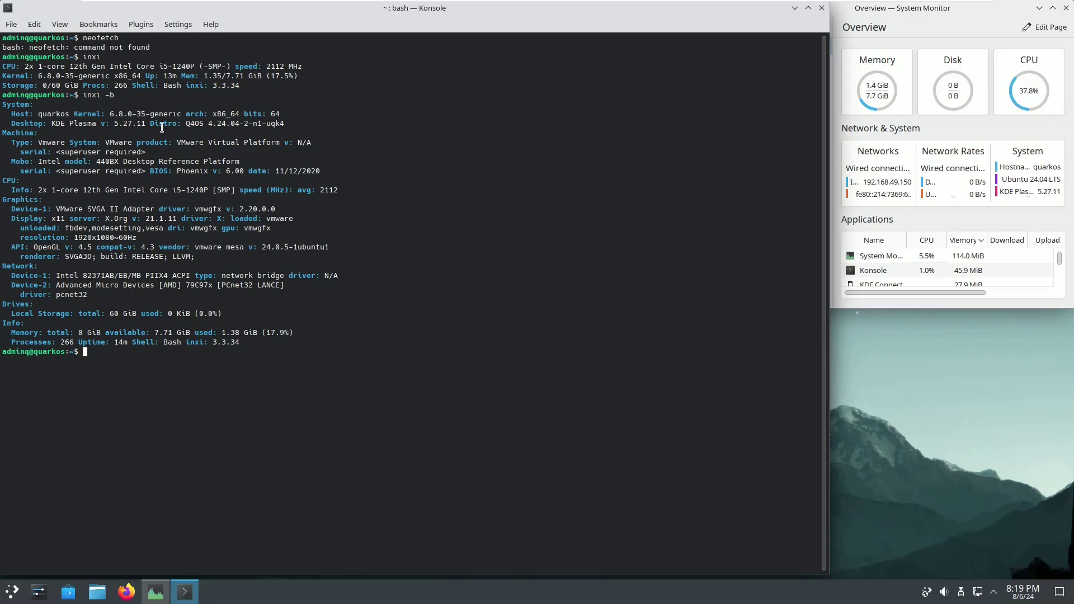
pyautogui.moveTo(11, 124); pyautogui.dragTo(145, 124)
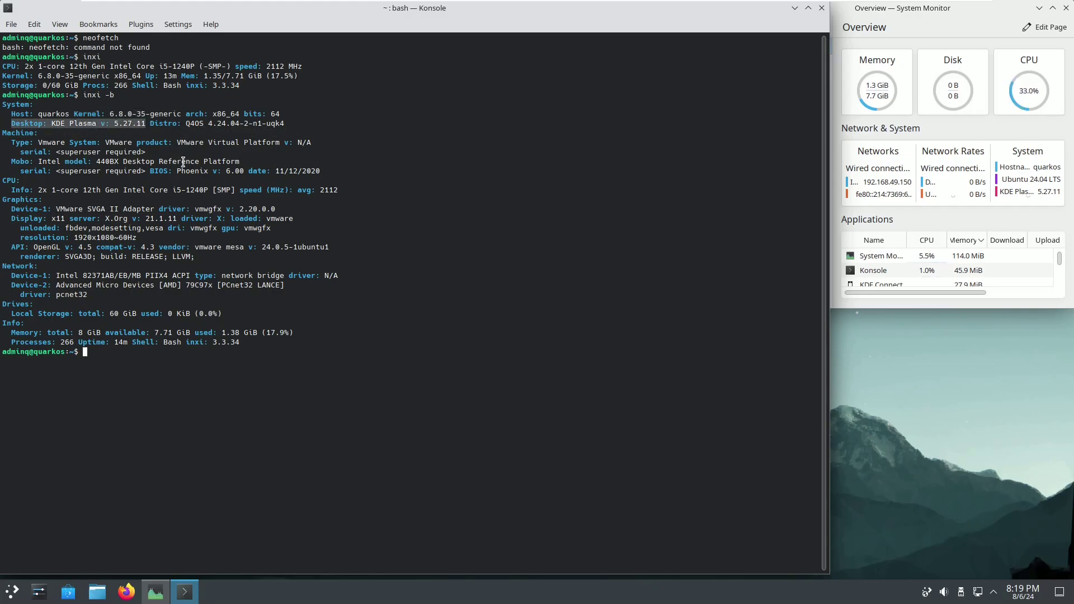
pyautogui.moveTo(150, 123); pyautogui.dragTo(295, 127)
pyautogui.click(298, 132)
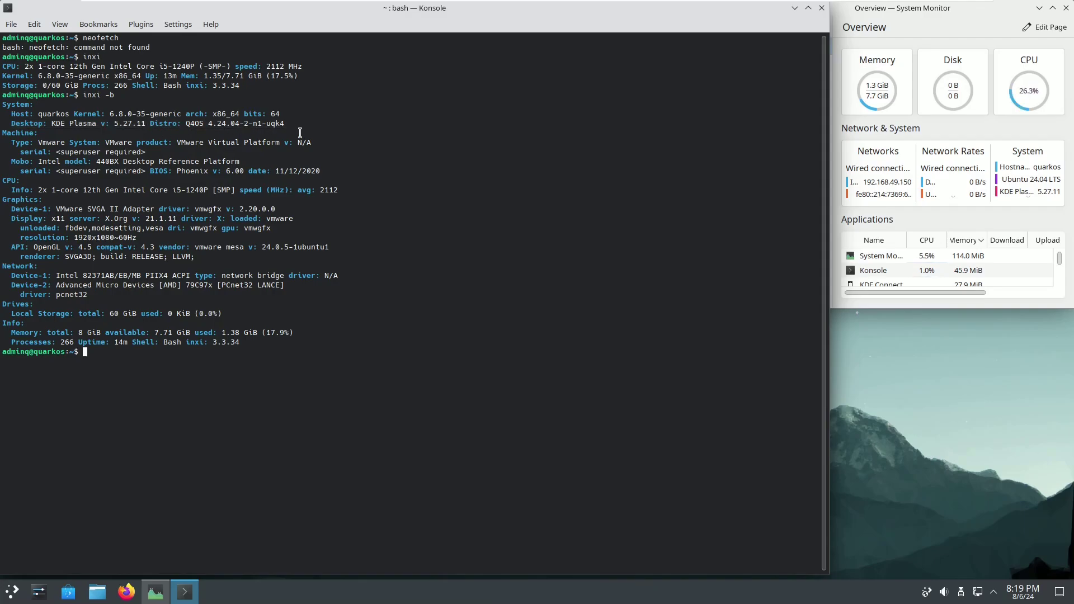
# Step: Highlight the Machine, Graphics, Network, Drives and Info sections of the inxi -b output one after another
pyautogui.moveTo(2, 136); pyautogui.dragTo(322, 171)
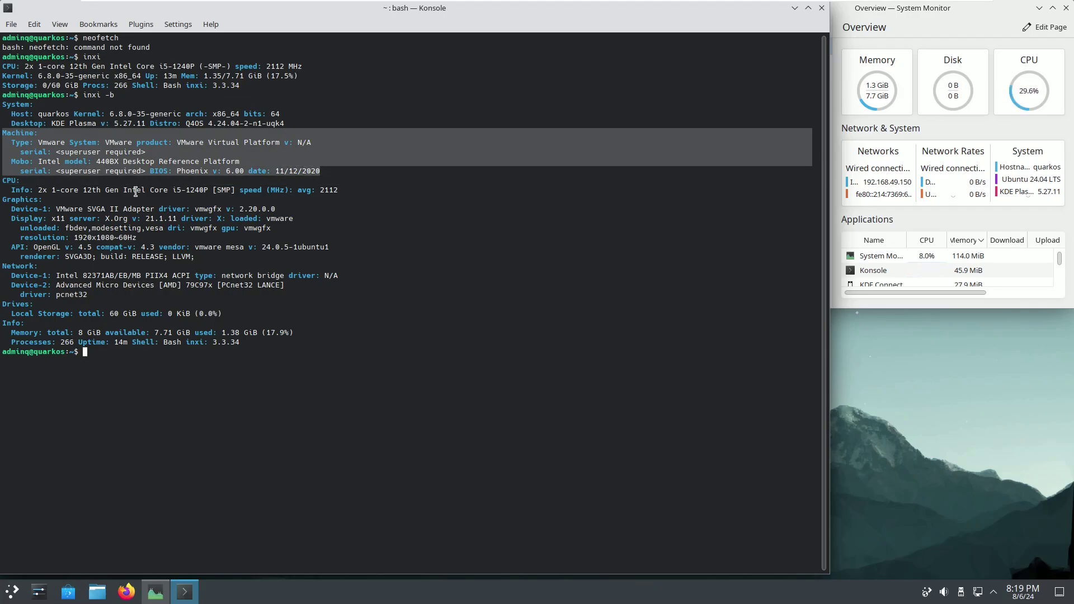
pyautogui.moveTo(3, 197); pyautogui.dragTo(195, 264)
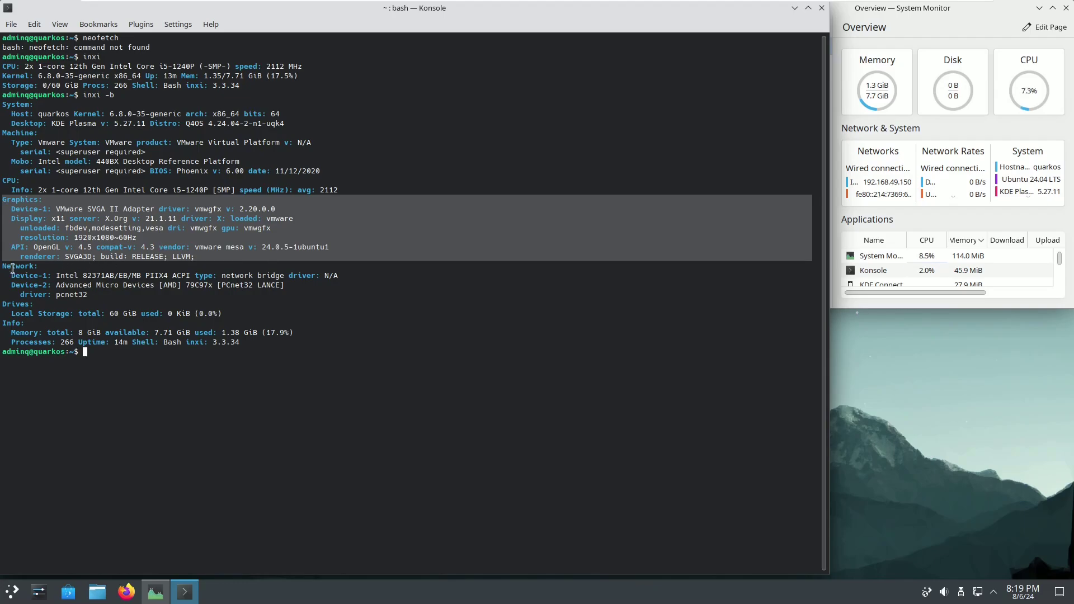
pyautogui.moveTo(2, 266); pyautogui.dragTo(101, 297)
pyautogui.moveTo(4, 306); pyautogui.dragTo(224, 316)
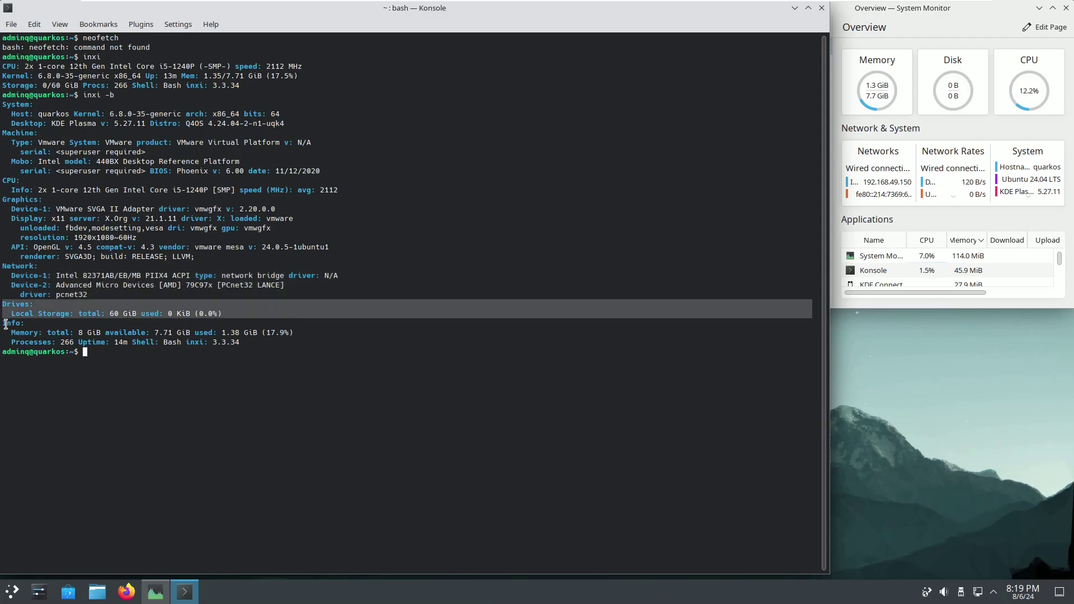
pyautogui.moveTo(4, 323); pyautogui.dragTo(241, 342)
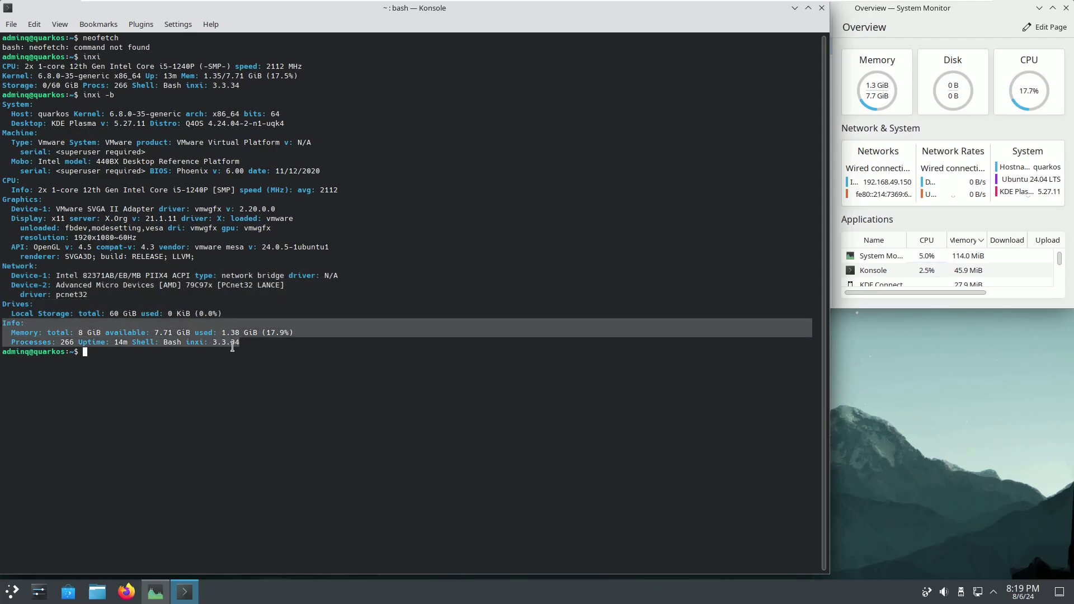
pyautogui.click(99, 355)
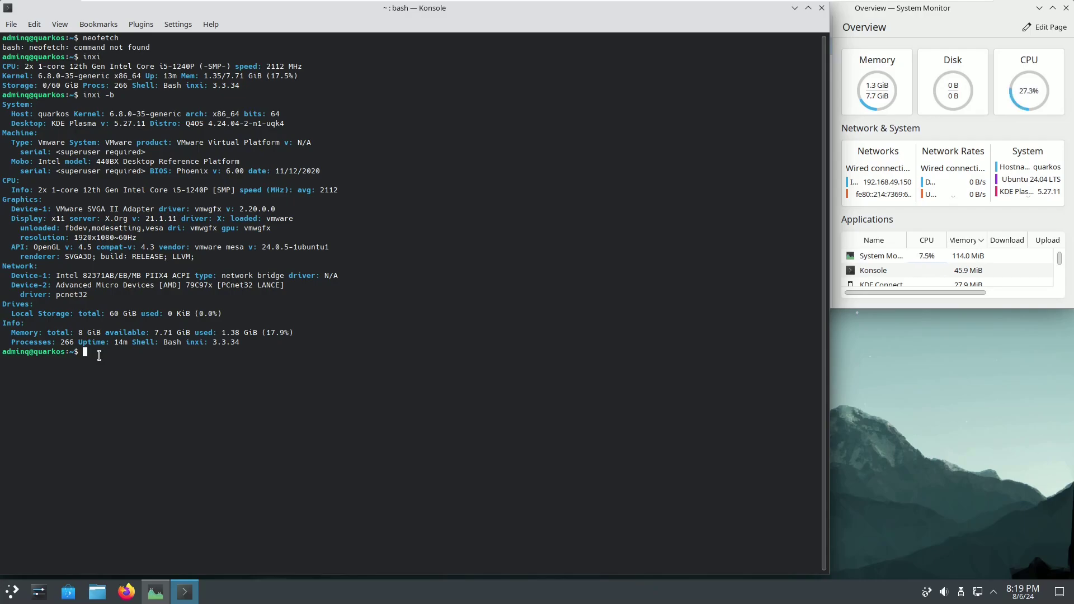
# Step: Run inxi -F and examine its Graphics section, highlighting the OpenGL and EGL versions, display server and vmwgfx driver
pyautogui.write('inxi -F')
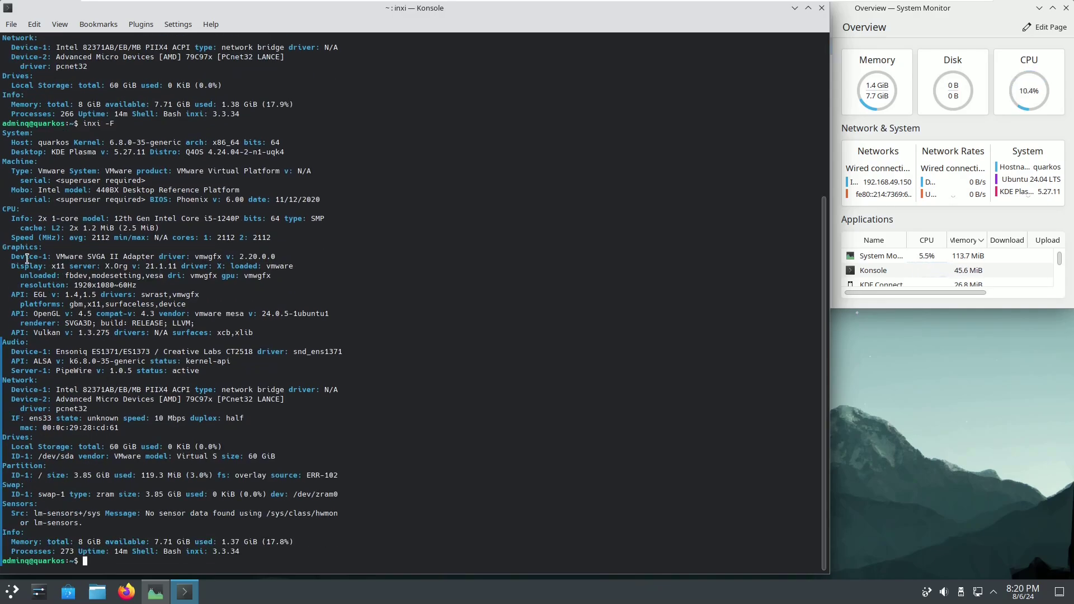
pyautogui.moveTo(6, 247); pyautogui.dragTo(254, 333)
pyautogui.click(114, 334)
pyautogui.moveTo(32, 314); pyautogui.dragTo(160, 313)
pyautogui.click(224, 332)
pyautogui.moveTo(31, 294); pyautogui.dragTo(100, 294)
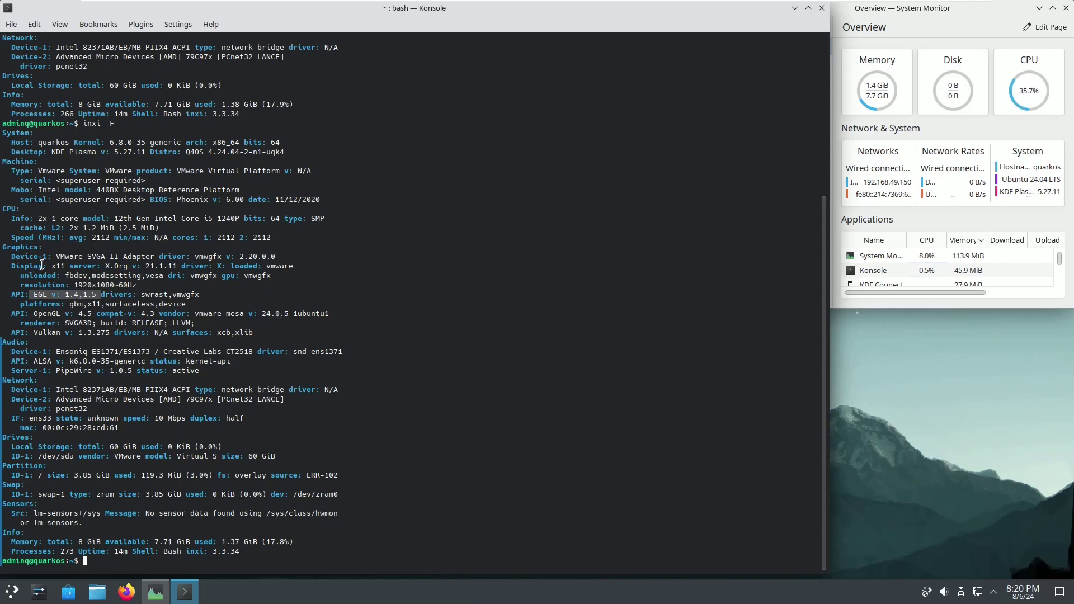
pyautogui.moveTo(51, 265); pyautogui.dragTo(173, 266)
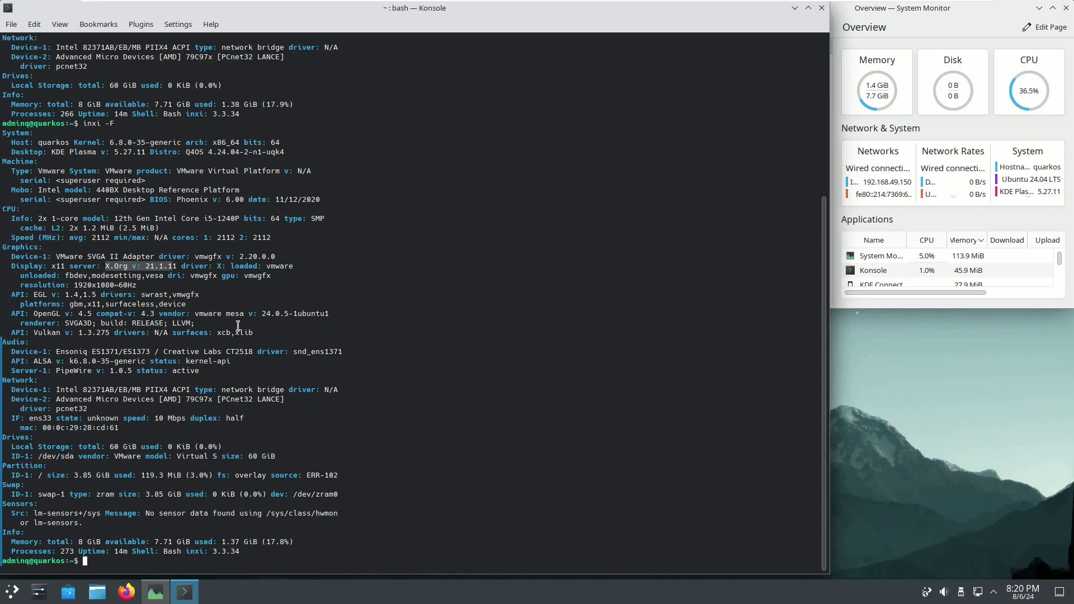
pyautogui.moveTo(194, 256); pyautogui.dragTo(280, 258)
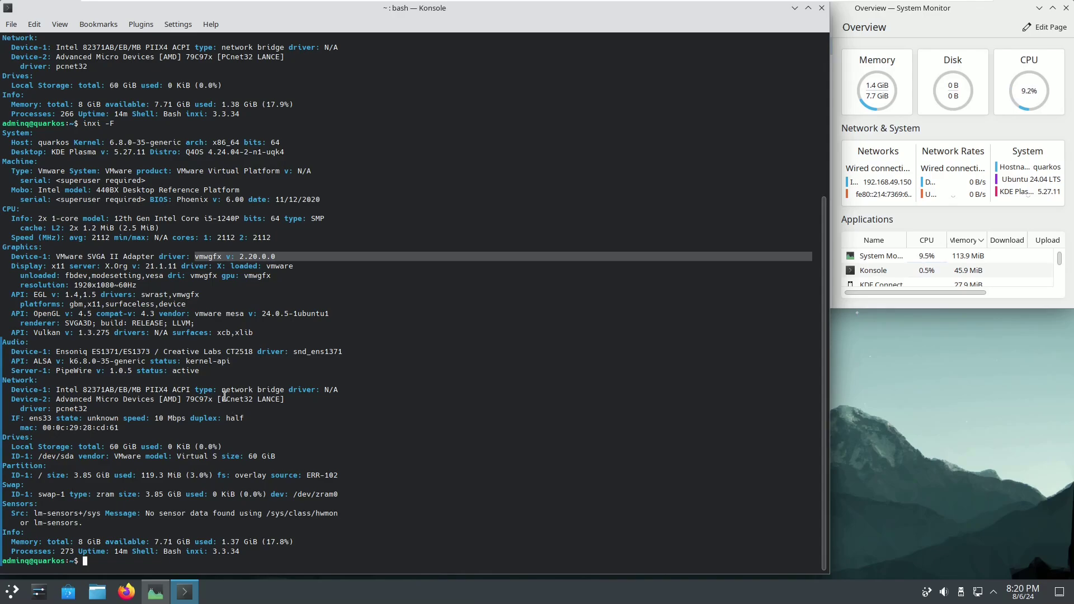
pyautogui.click(207, 385)
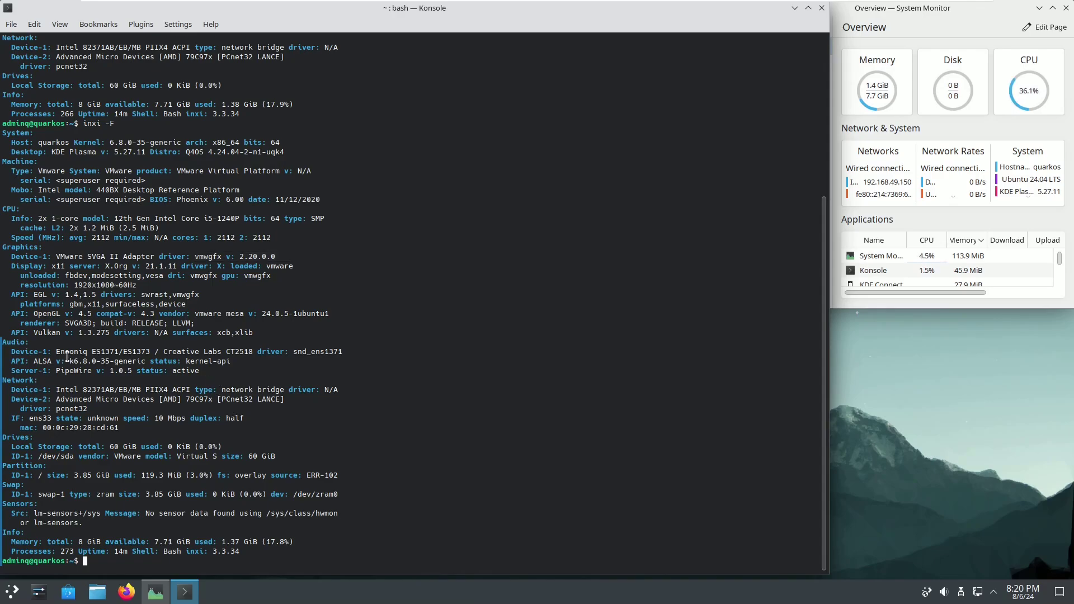
# Step: Examine the ALSA and PipeWire audio entries, the Network section and the Drives through Sensors sections of the inxi -F output
pyautogui.moveTo(34, 361); pyautogui.dragTo(128, 362)
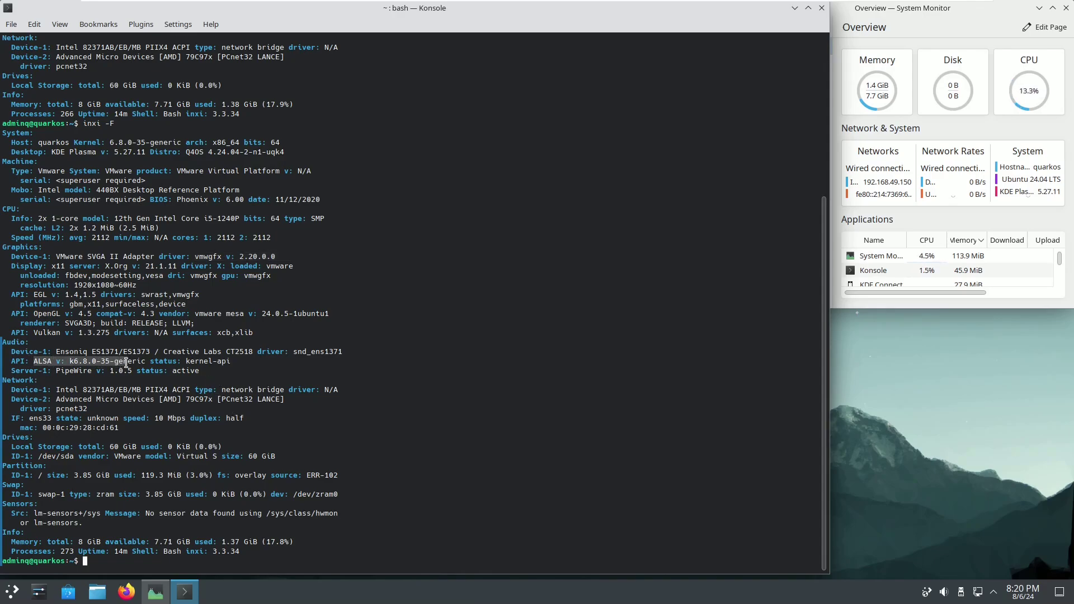
pyautogui.click(238, 369)
pyautogui.moveTo(56, 371); pyautogui.dragTo(140, 373)
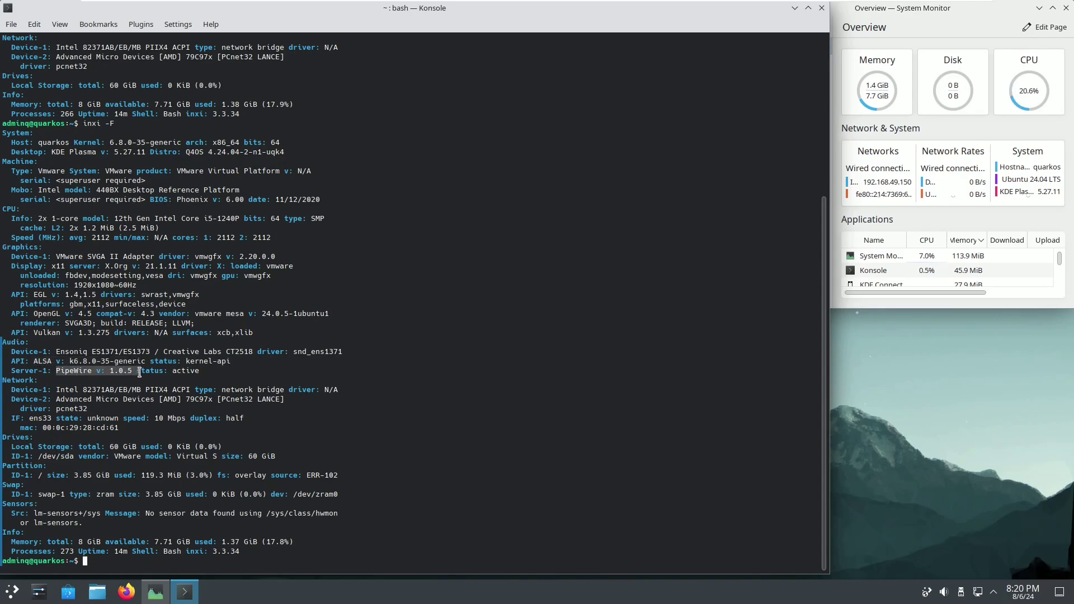
pyautogui.click(248, 370)
pyautogui.moveTo(4, 382); pyautogui.dragTo(286, 426)
pyautogui.moveTo(5, 445); pyautogui.dragTo(188, 534)
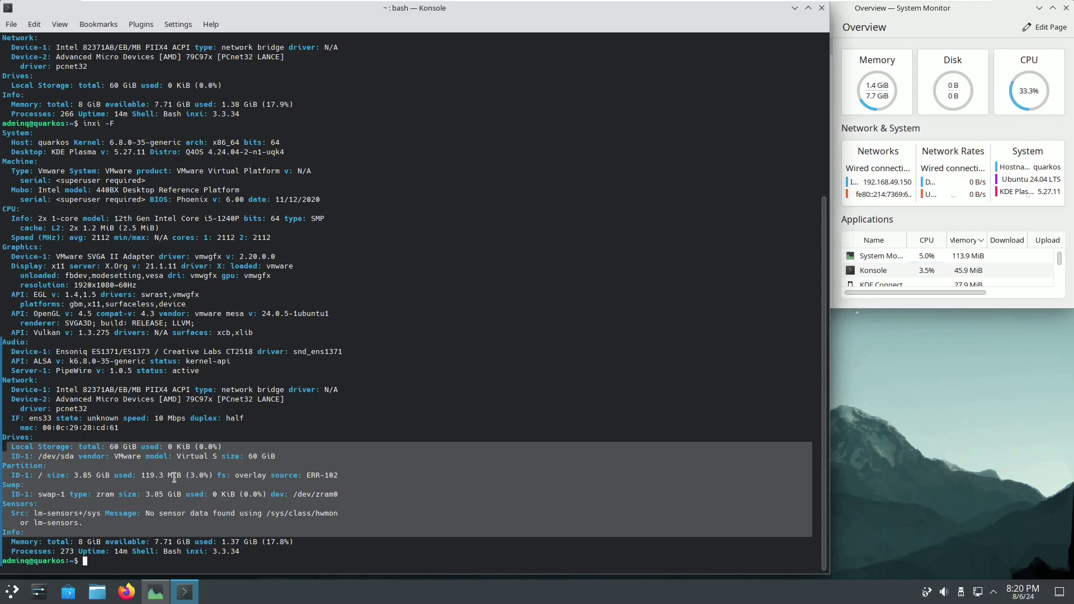
pyautogui.click(118, 560)
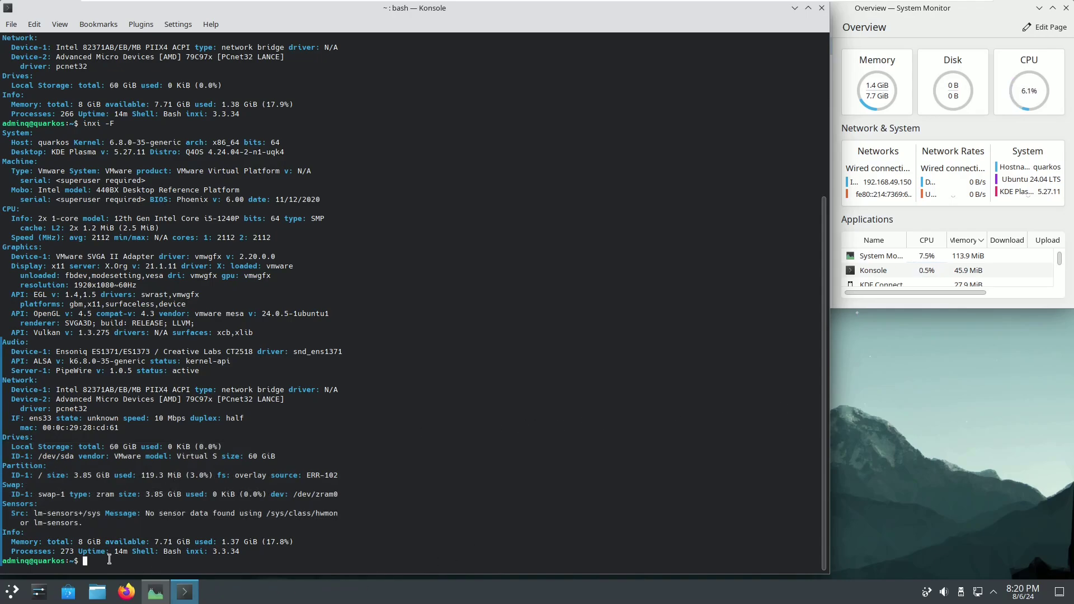
# Step: Run inxi -G to view the graphics details, and cat /etc/issue to view the release name
pyautogui.write('inxi -G')
pyautogui.press('Return')
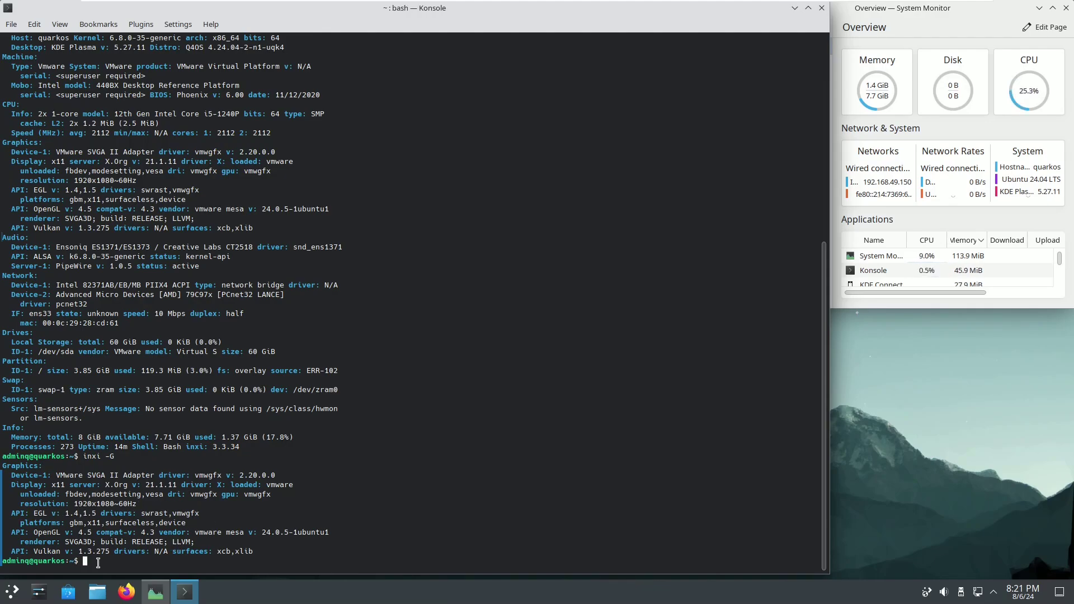
pyautogui.write('cat /etc/issue')
pyautogui.press('Return')
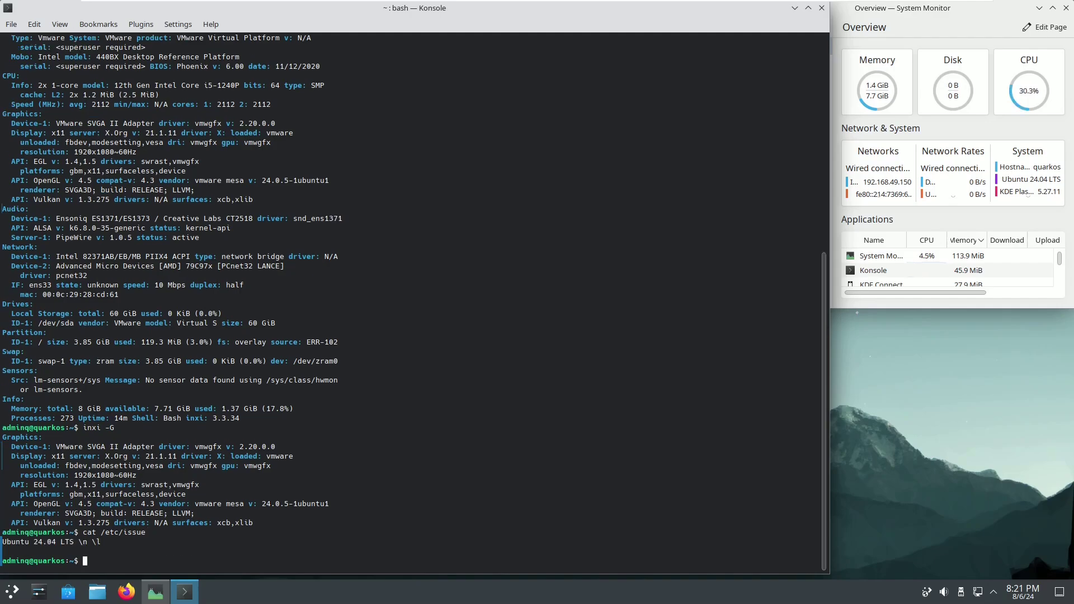
# Step: Run inxi -sv8 and highlight its System section, the base entry, and the Machine and Memory sections
pyautogui.write('inxi -sv8')
pyautogui.press('Return')
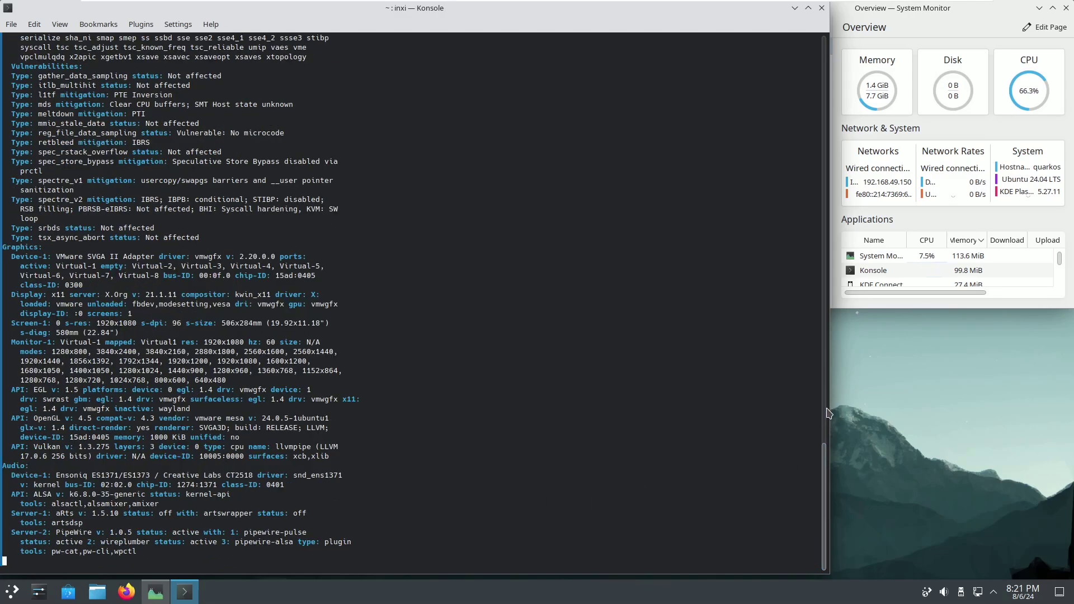
pyautogui.moveTo(824, 450); pyautogui.dragTo(820, 177)
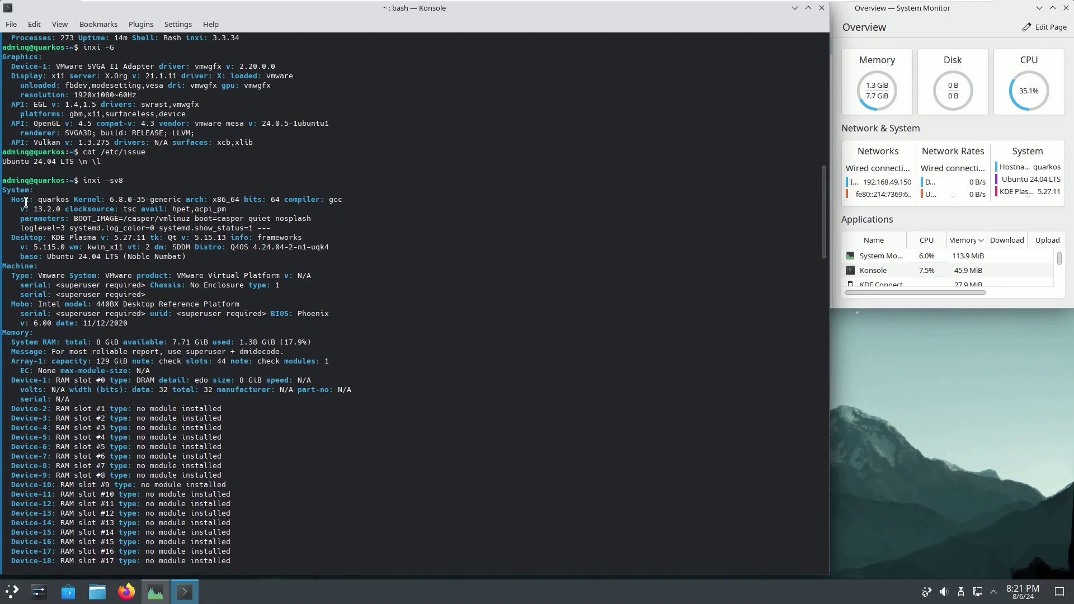
pyautogui.moveTo(5, 191); pyautogui.dragTo(197, 254)
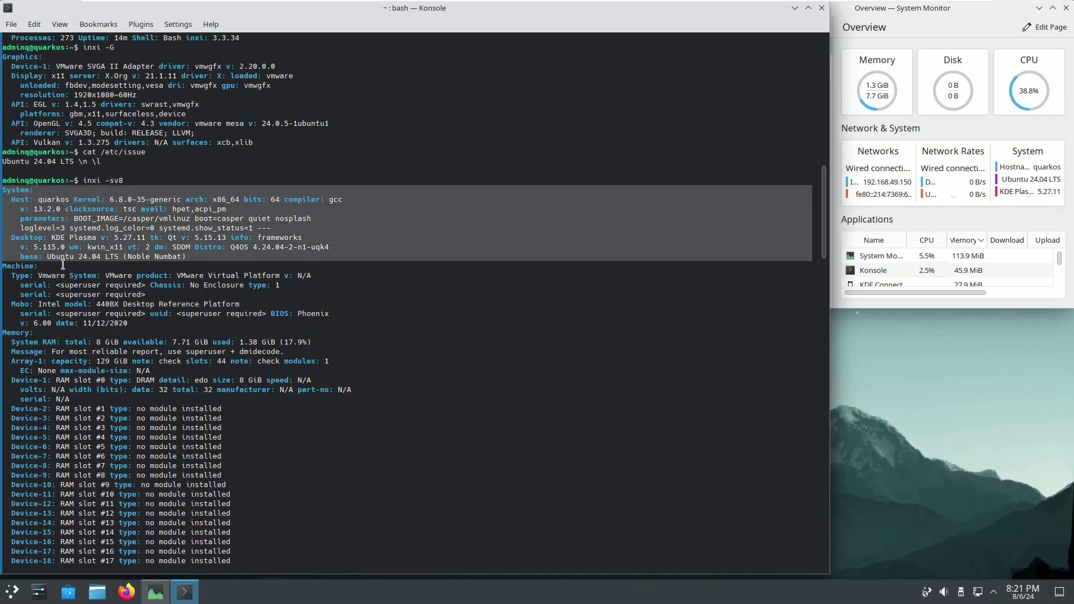
pyautogui.click(27, 257)
pyautogui.moveTo(17, 258); pyautogui.dragTo(190, 257)
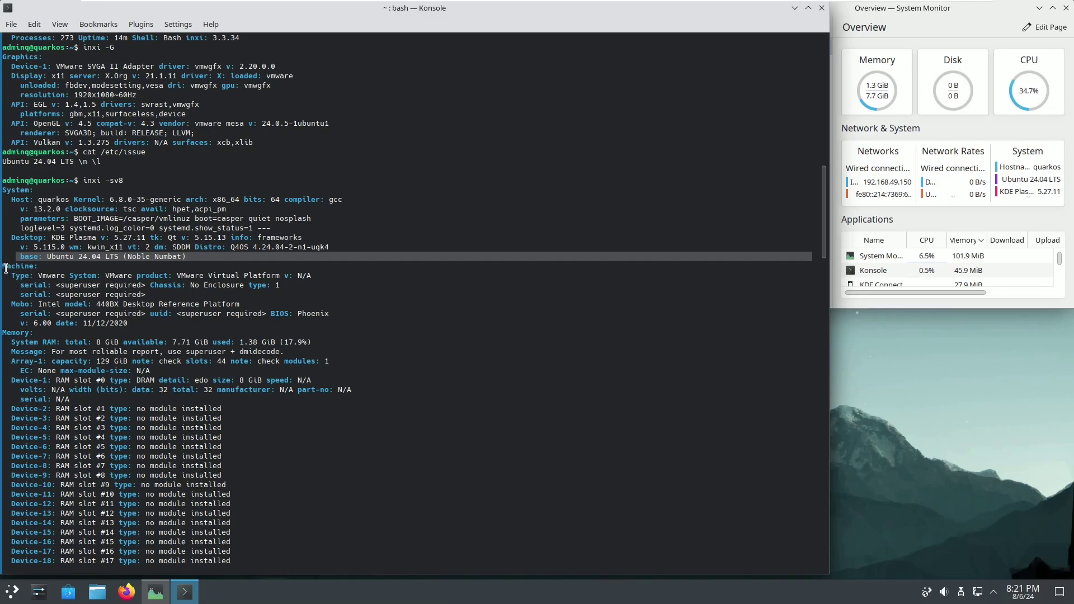
pyautogui.moveTo(5, 266); pyautogui.dragTo(170, 320)
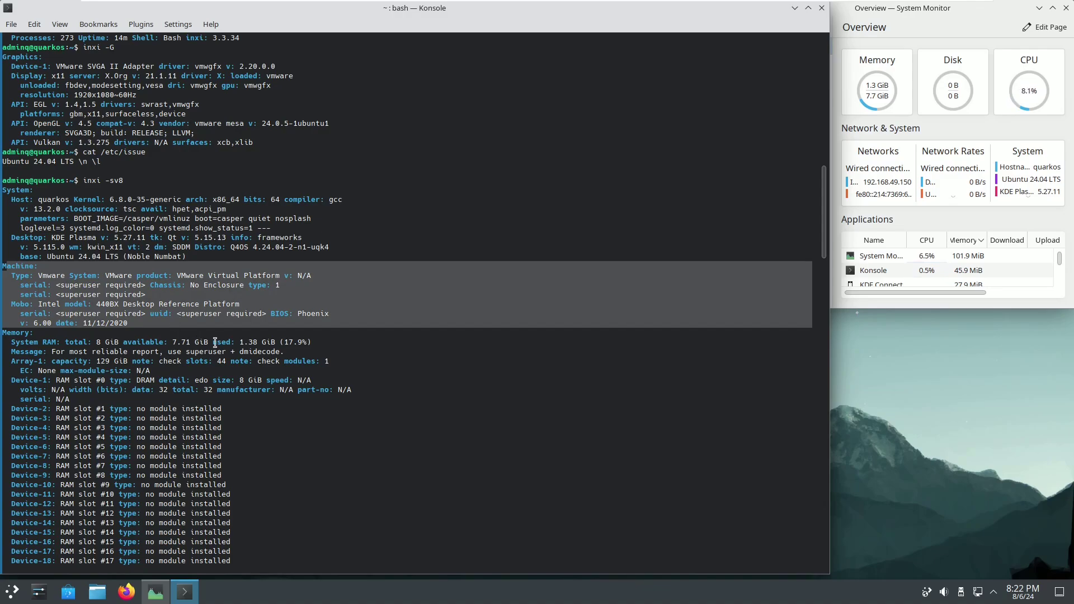
pyautogui.moveTo(4, 333); pyautogui.dragTo(355, 398)
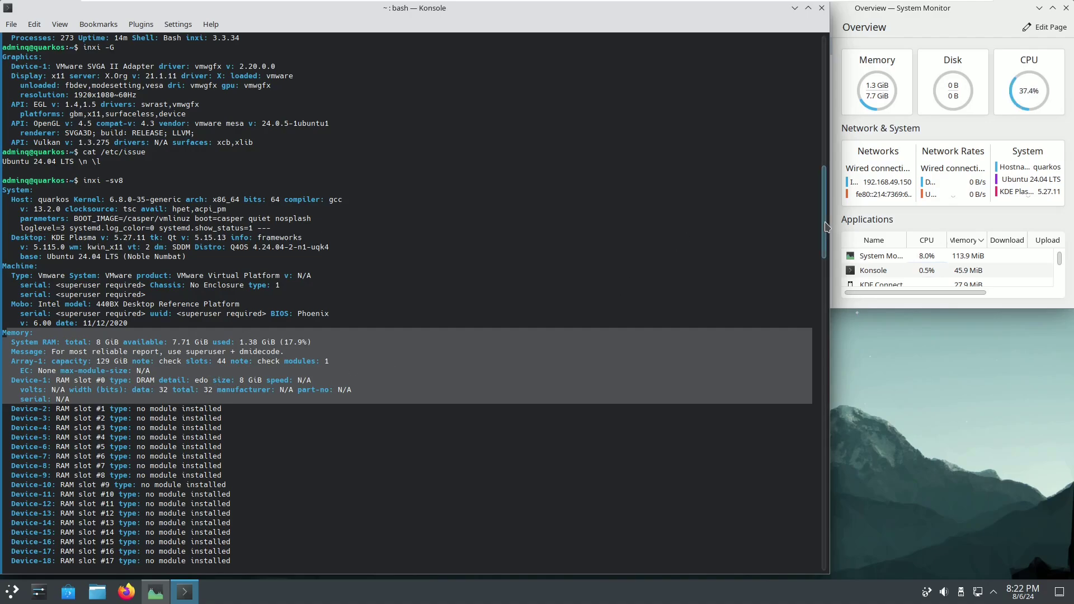
# Step: Highlight the CPU section and the Vulnerabilities list of the inxi -sv8 output
pyautogui.scroll(-7, 825, 262)
pyautogui.moveTo(825, 261); pyautogui.dragTo(827, 338)
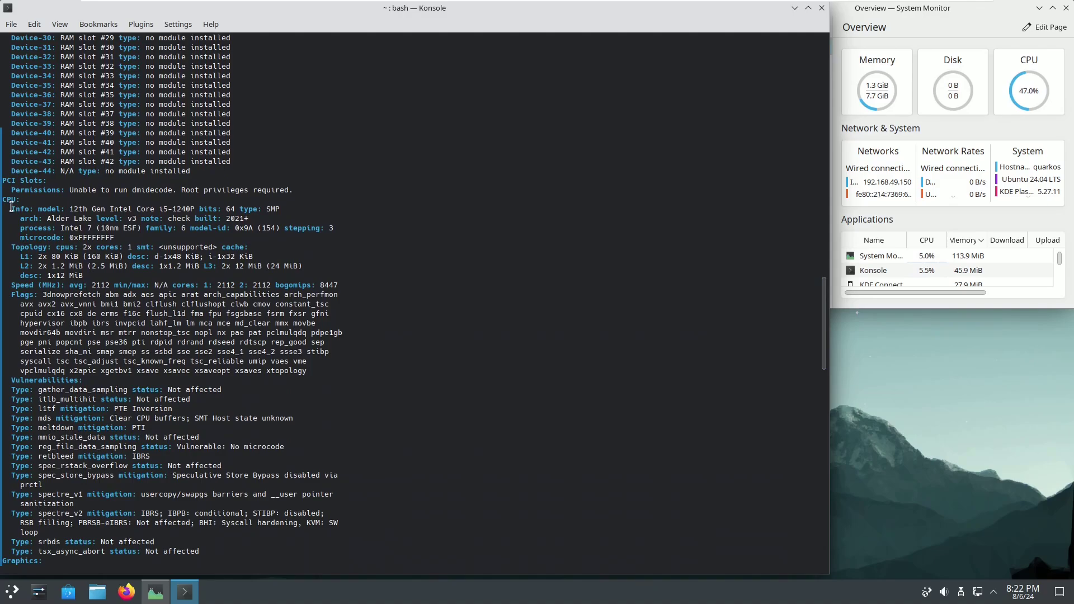
pyautogui.moveTo(3, 200); pyautogui.dragTo(339, 372)
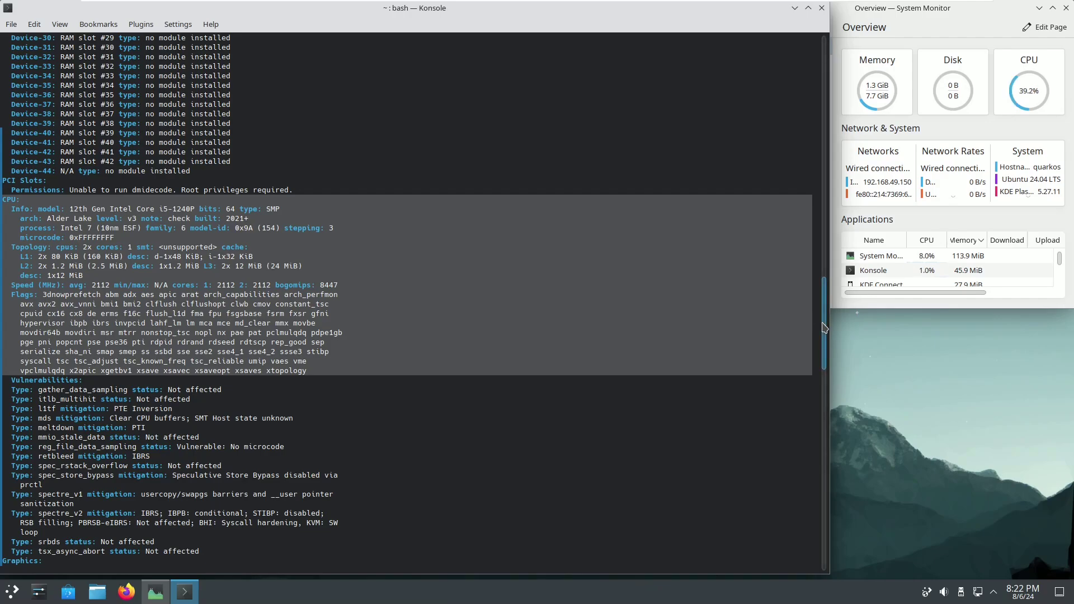
pyautogui.scroll(-9, 817, 323)
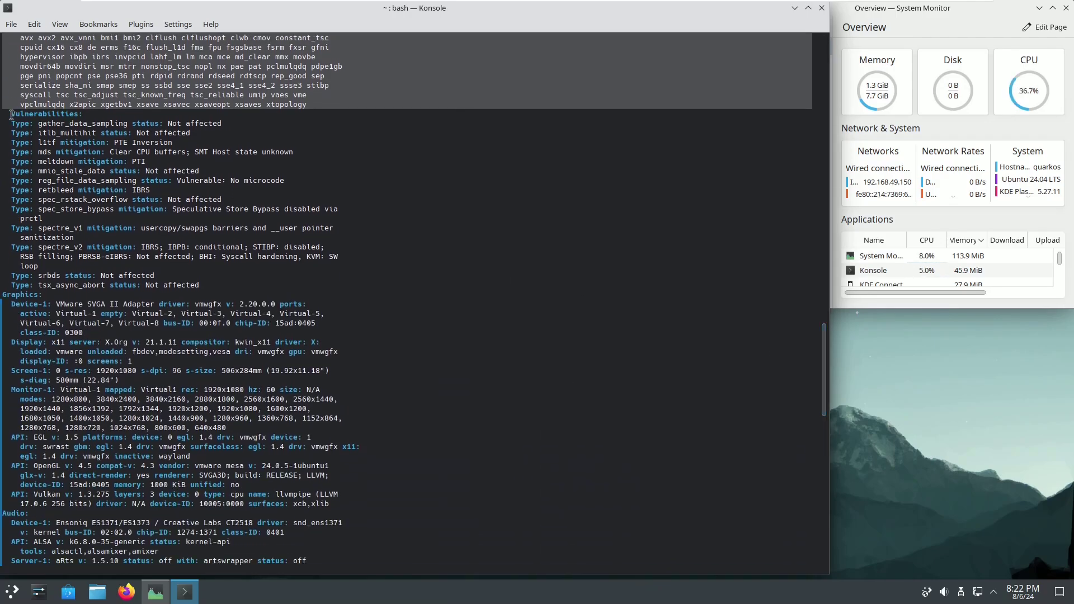
pyautogui.moveTo(10, 114); pyautogui.dragTo(279, 286)
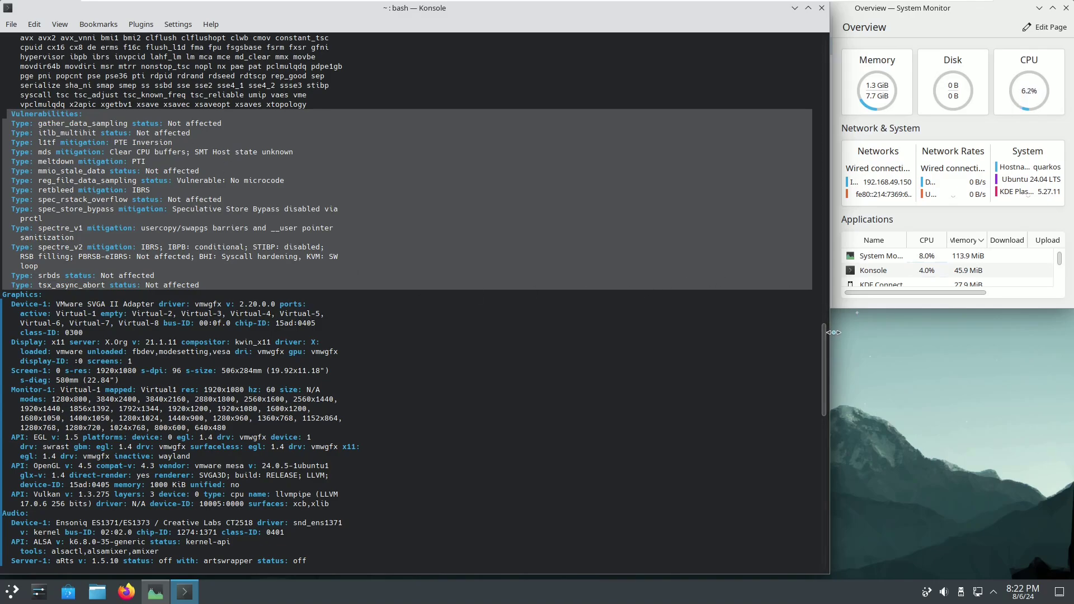
# Step: Highlight the Graphics, Audio and Network sections of the inxi -sv8 output one after another
pyautogui.scroll(-7, 823, 358)
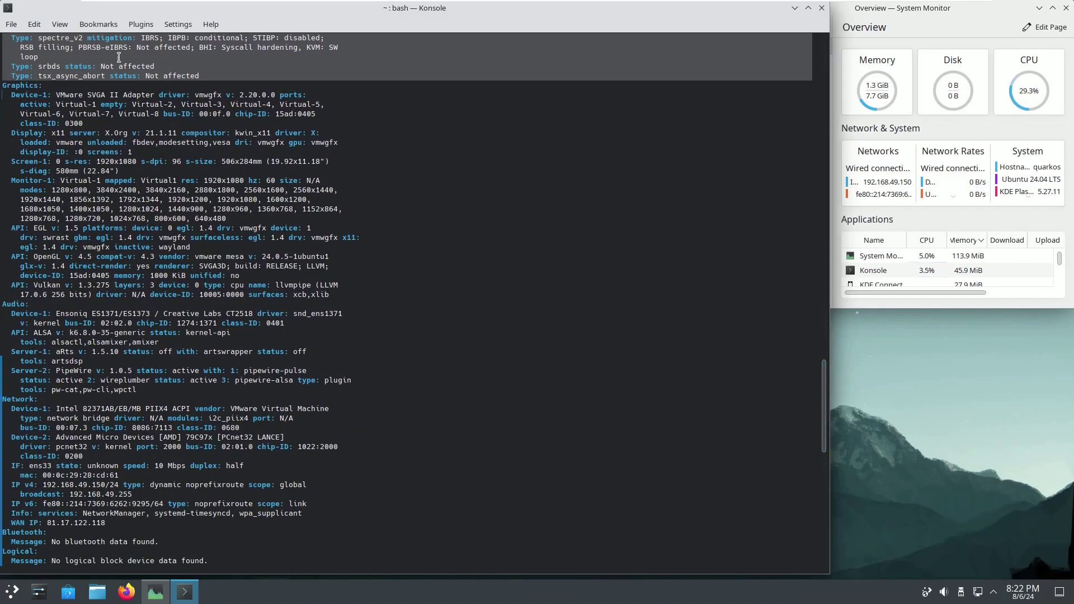
pyautogui.moveTo(4, 88); pyautogui.dragTo(345, 290)
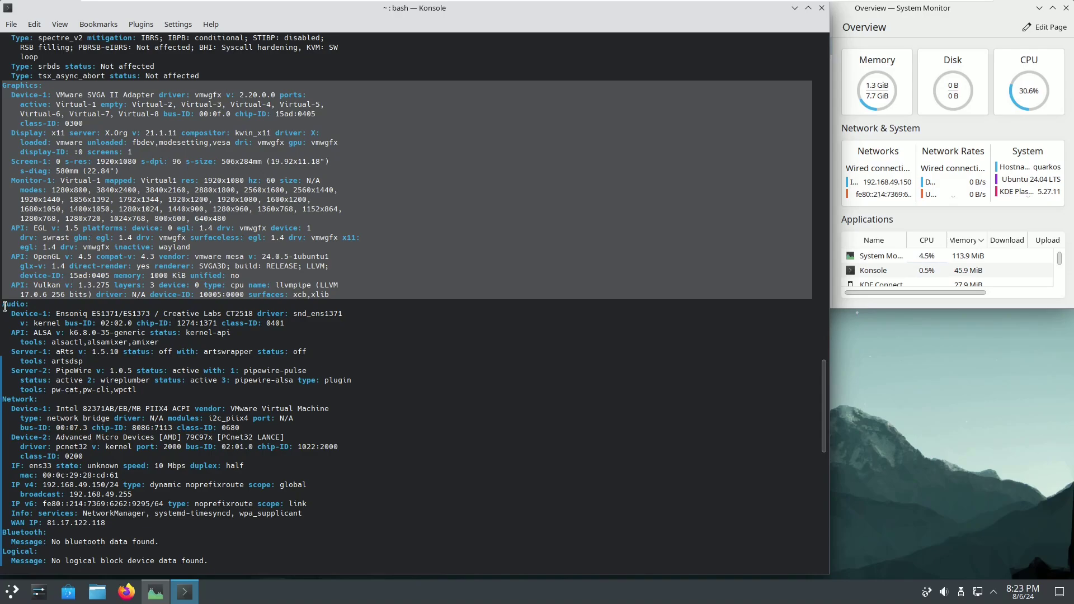
pyautogui.moveTo(5, 307); pyautogui.dragTo(161, 390)
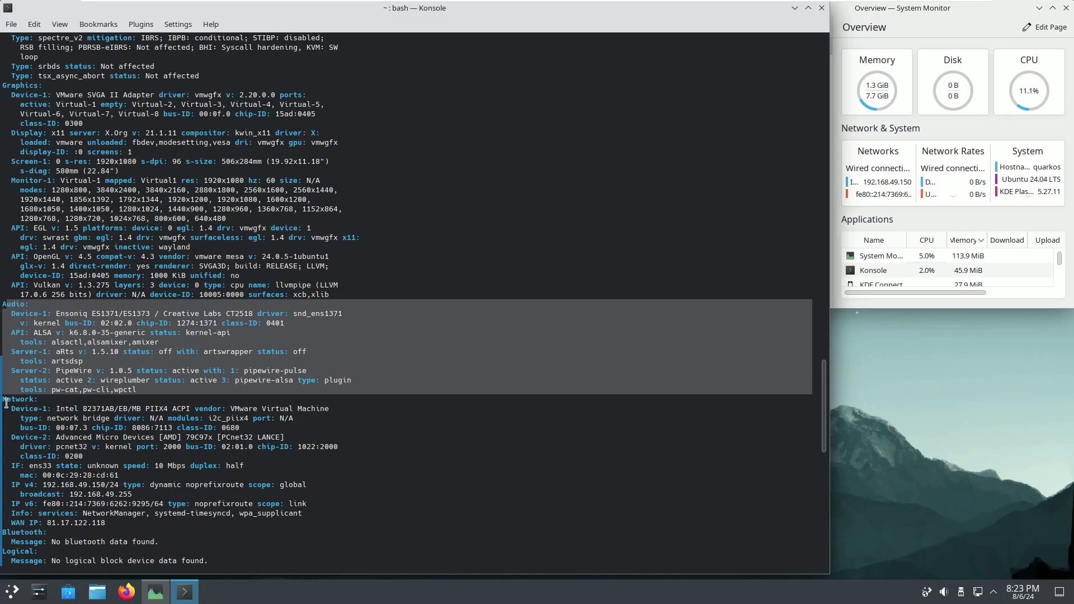
pyautogui.moveTo(5, 403); pyautogui.dragTo(196, 521)
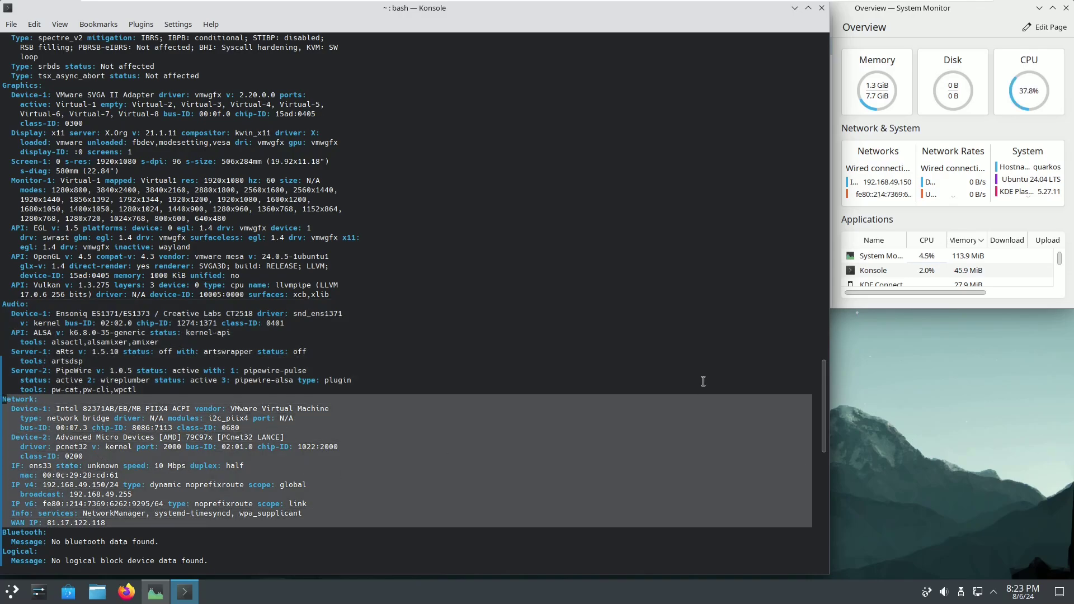
# Step: Highlight the Bluetooth through USB sections of the inxi -sv8 output, and examine the remaining Repos, Processes and Info sections
pyautogui.moveTo(822, 391); pyautogui.dragTo(823, 457)
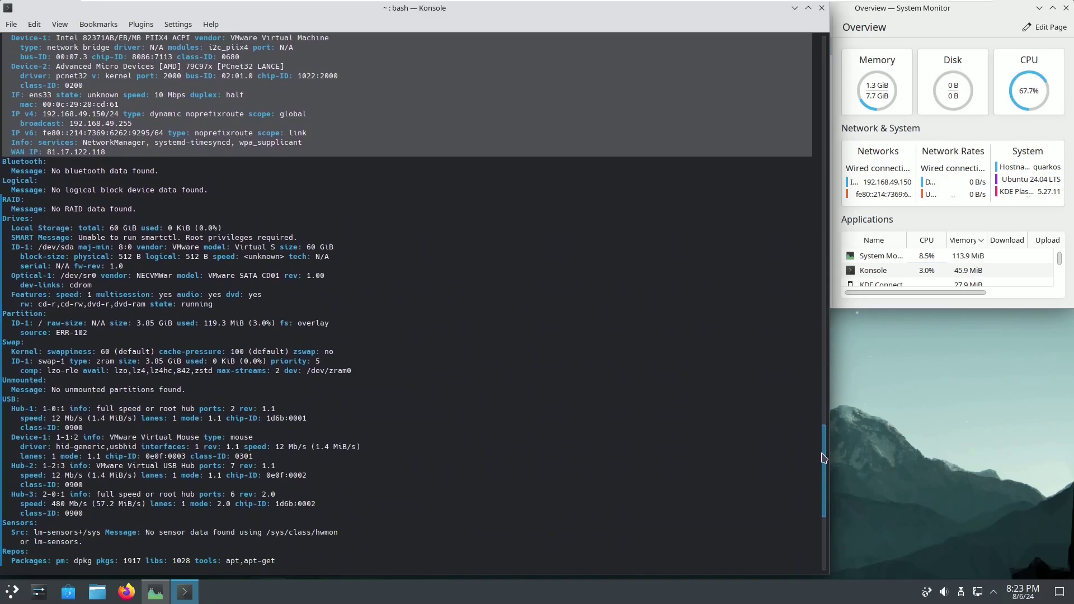
pyautogui.moveTo(3, 162); pyautogui.dragTo(68, 179)
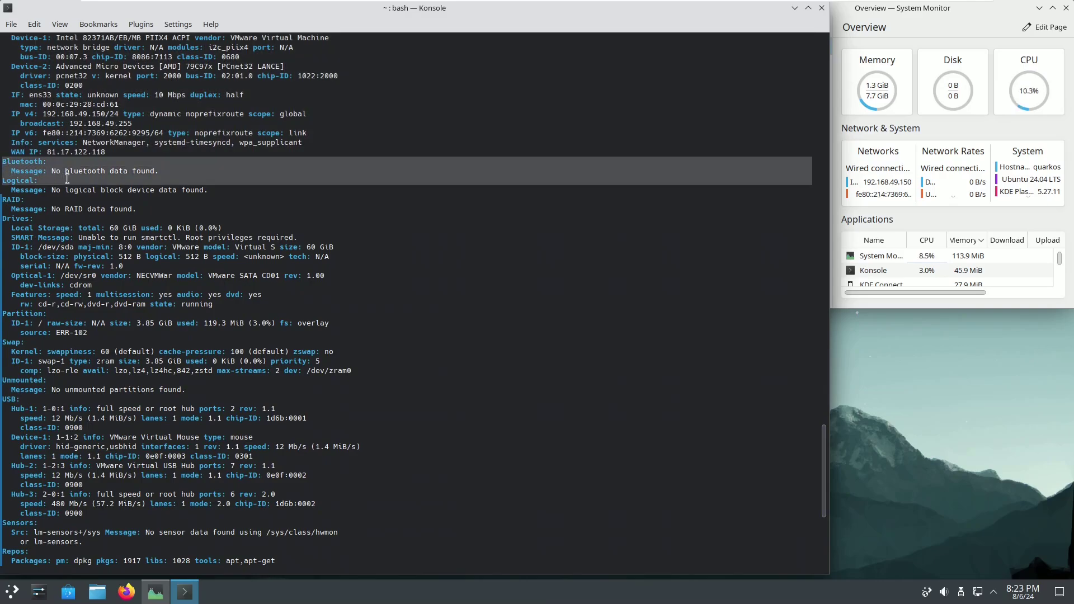
pyautogui.moveTo(144, 181); pyautogui.dragTo(232, 210)
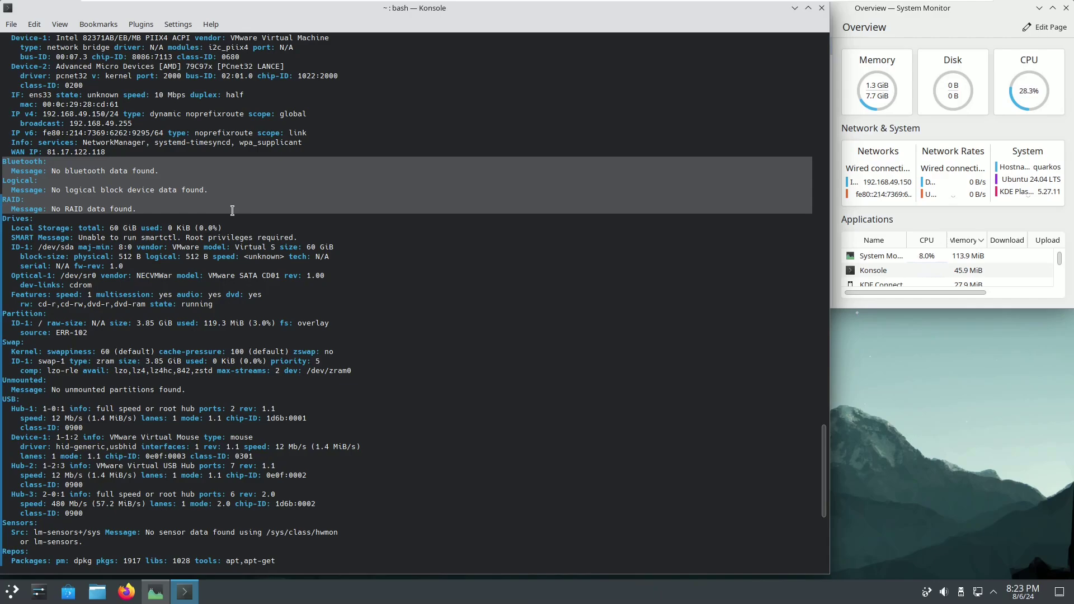
pyautogui.moveTo(232, 211); pyautogui.dragTo(414, 514)
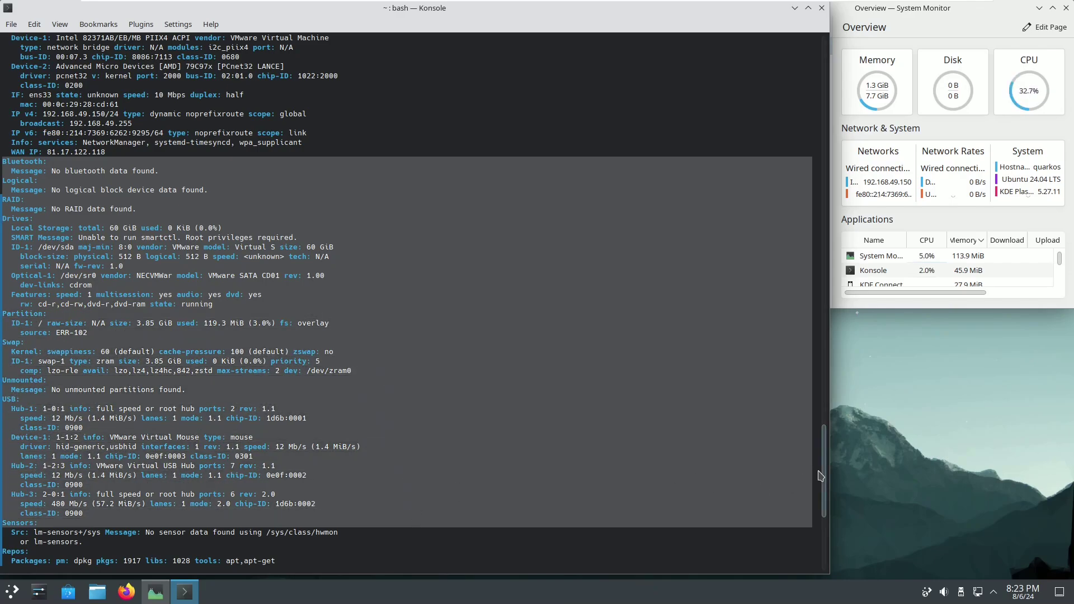
pyautogui.moveTo(822, 477); pyautogui.dragTo(825, 535)
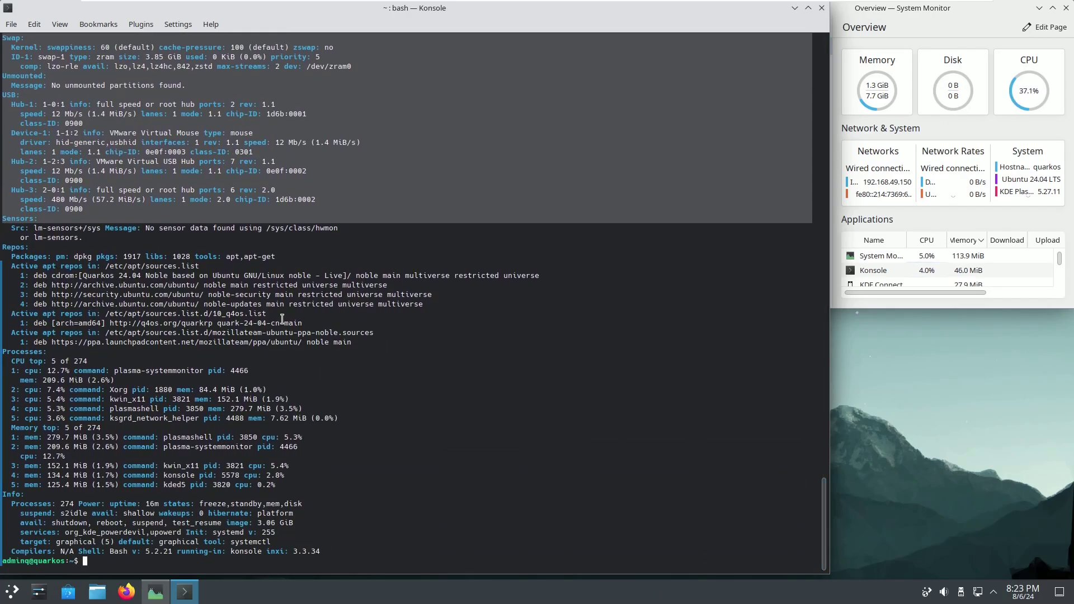
# Step: Run htop to view the running processes and resource load, and close the terminal window
pyautogui.click(101, 562)
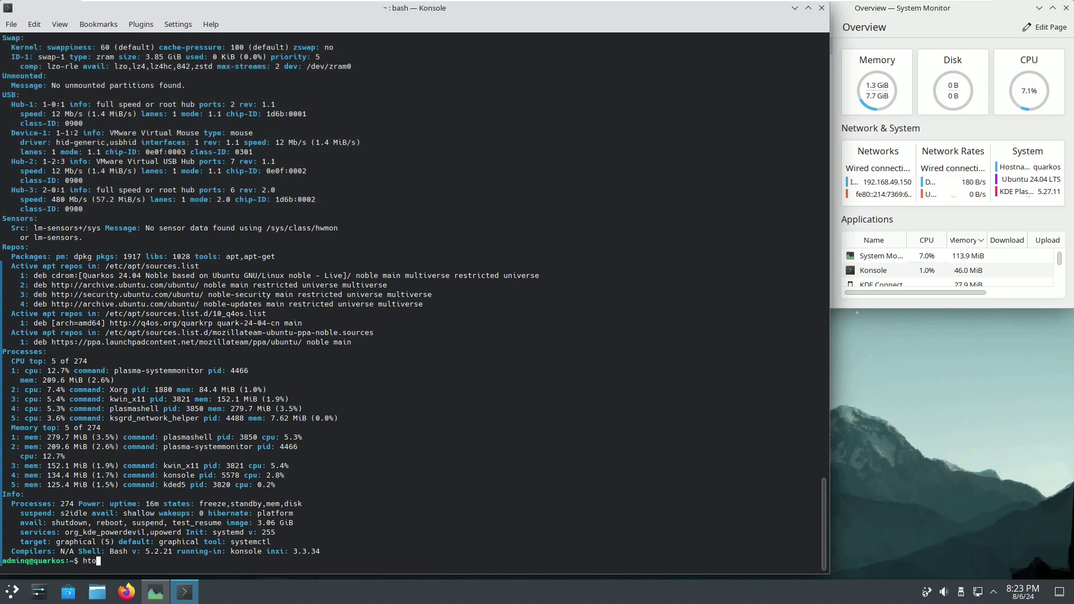
pyautogui.write('htop')
pyautogui.press('Return')
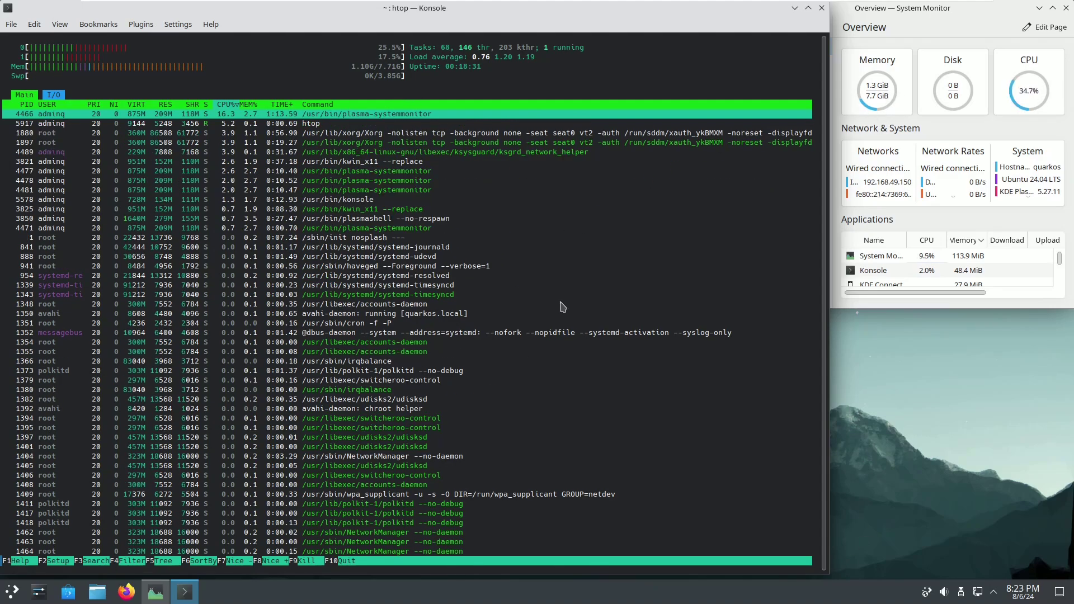
pyautogui.click(821, 8)
pyautogui.click(395, 360)
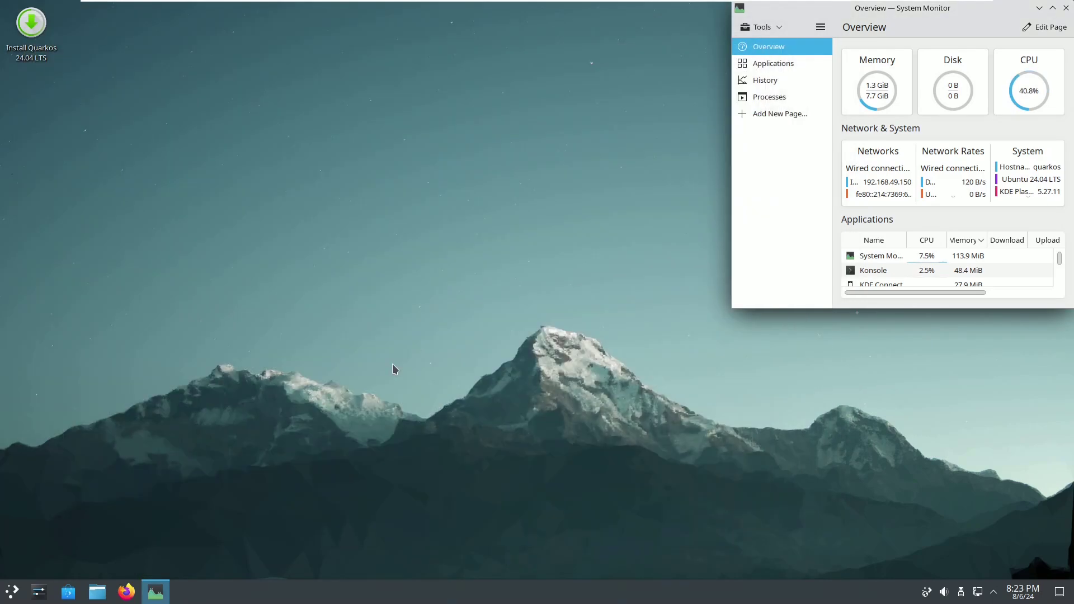
# Step: Start the Quarkos 24.04 LTS installer from the desktop, look through its language list and continue with American English
pyautogui.click(31, 50)
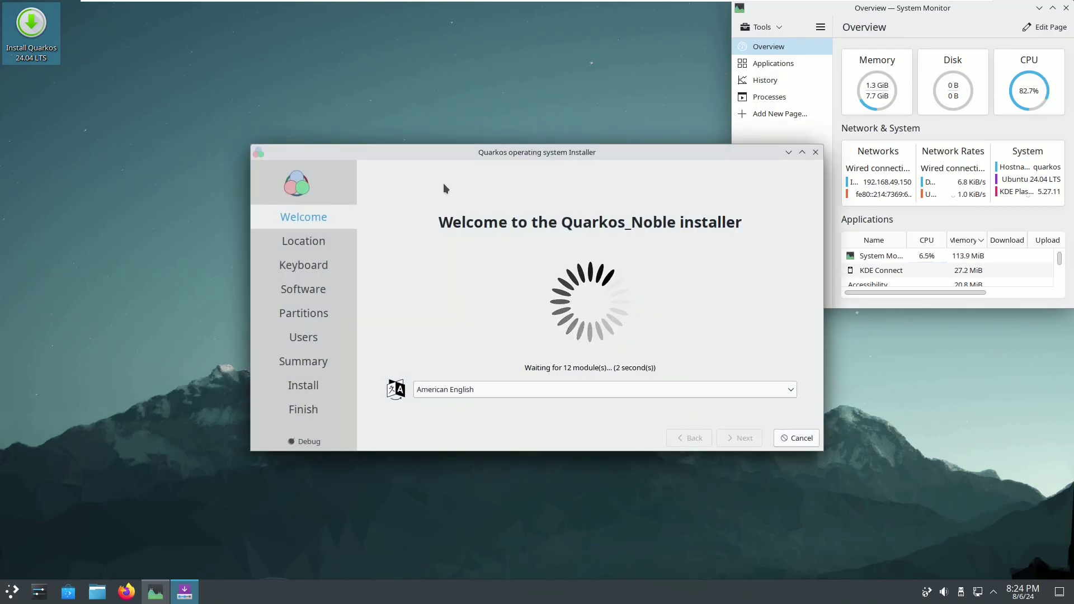
pyautogui.moveTo(539, 149); pyautogui.dragTo(342, 122)
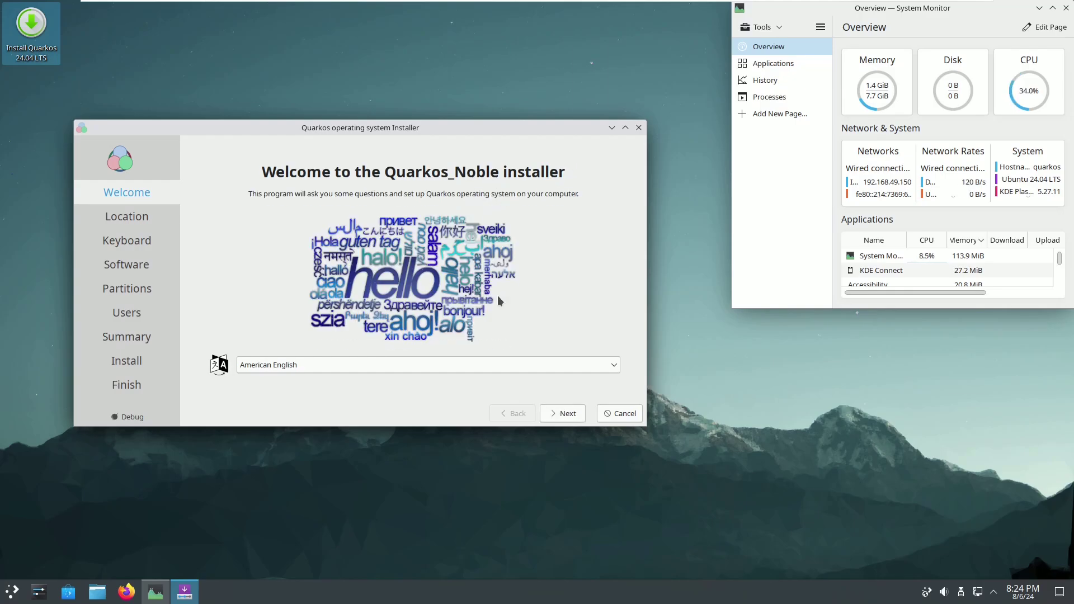
pyautogui.click(328, 363)
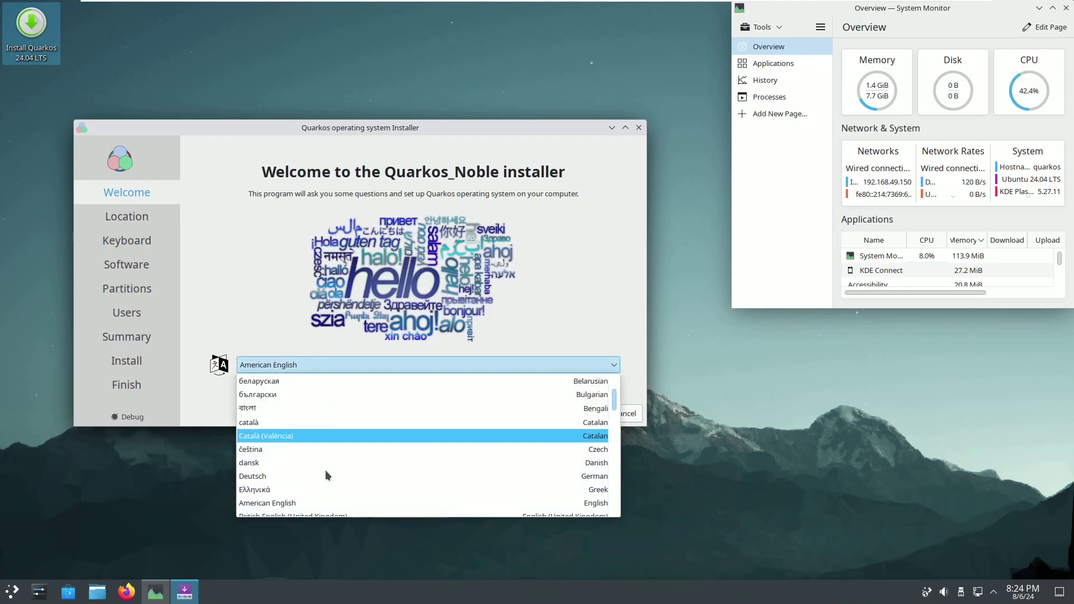
pyautogui.scroll(-1, 326, 472)
pyautogui.moveTo(615, 410); pyautogui.dragTo(618, 370)
pyautogui.click(594, 293)
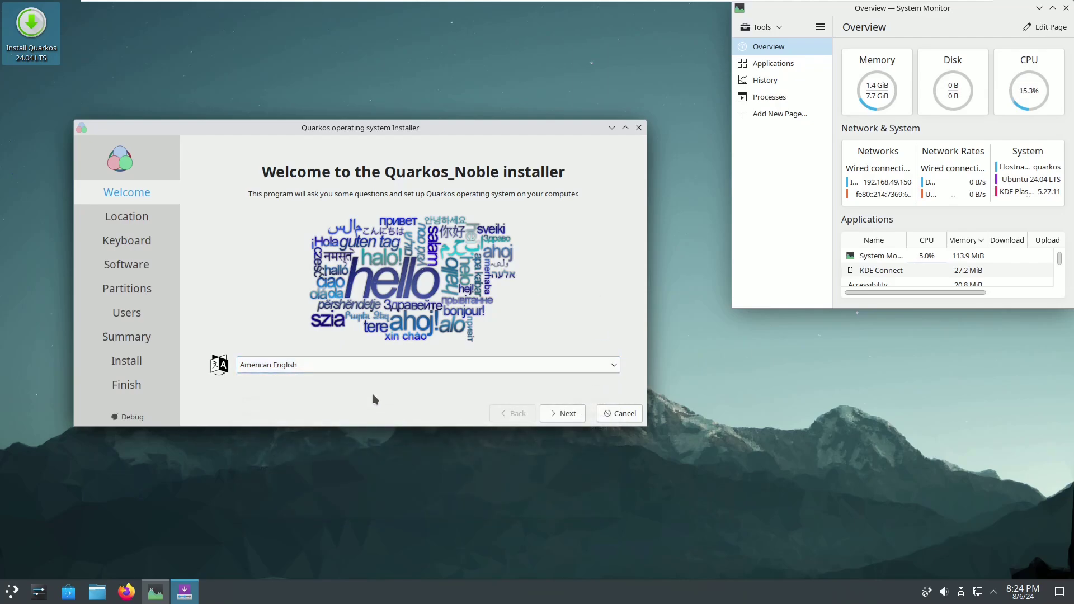
pyautogui.click(566, 417)
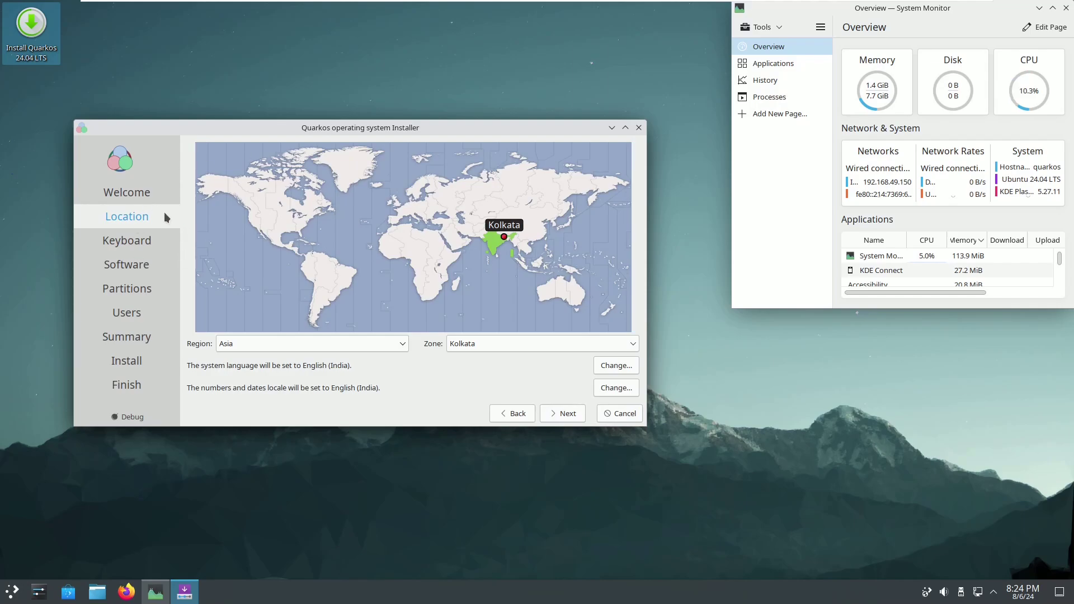
# Step: Set the installer's location to Los Angeles on the world map and view the available regions and zones
pyautogui.click(254, 224)
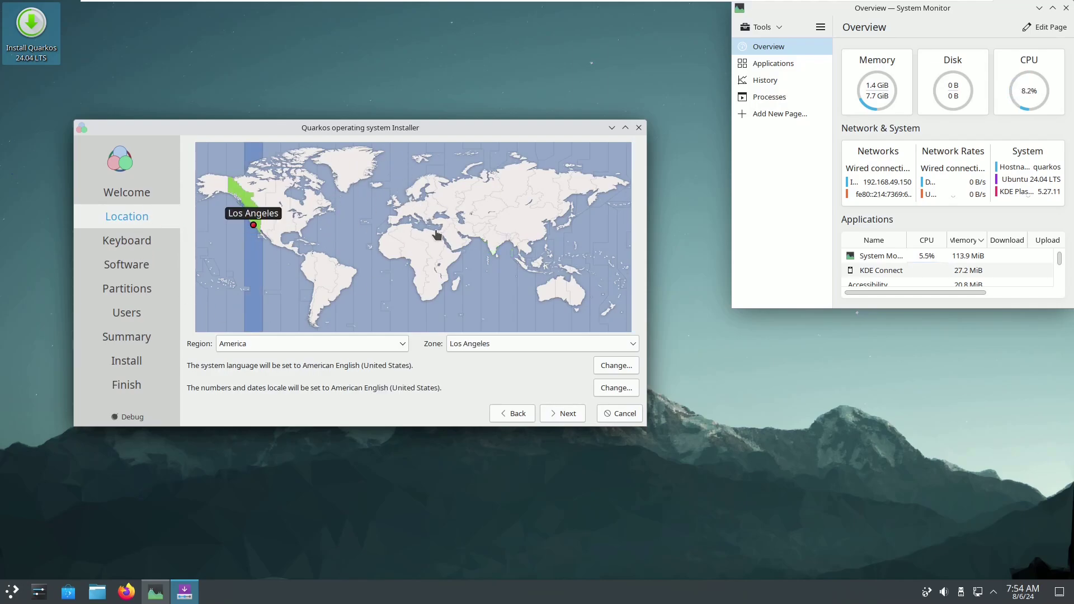
pyautogui.click(335, 346)
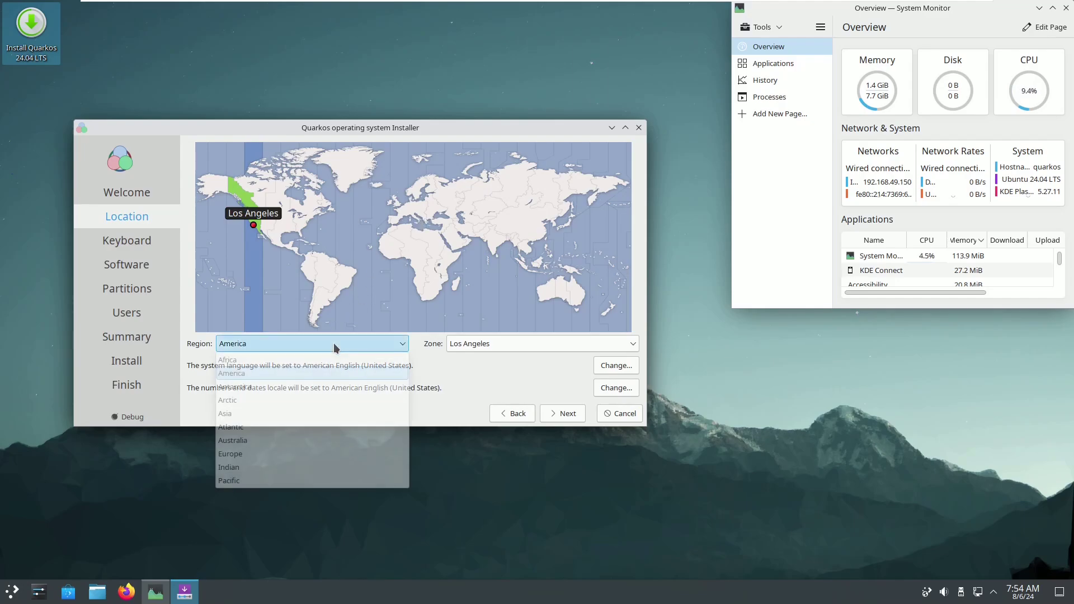
pyautogui.click(473, 402)
pyautogui.click(633, 342)
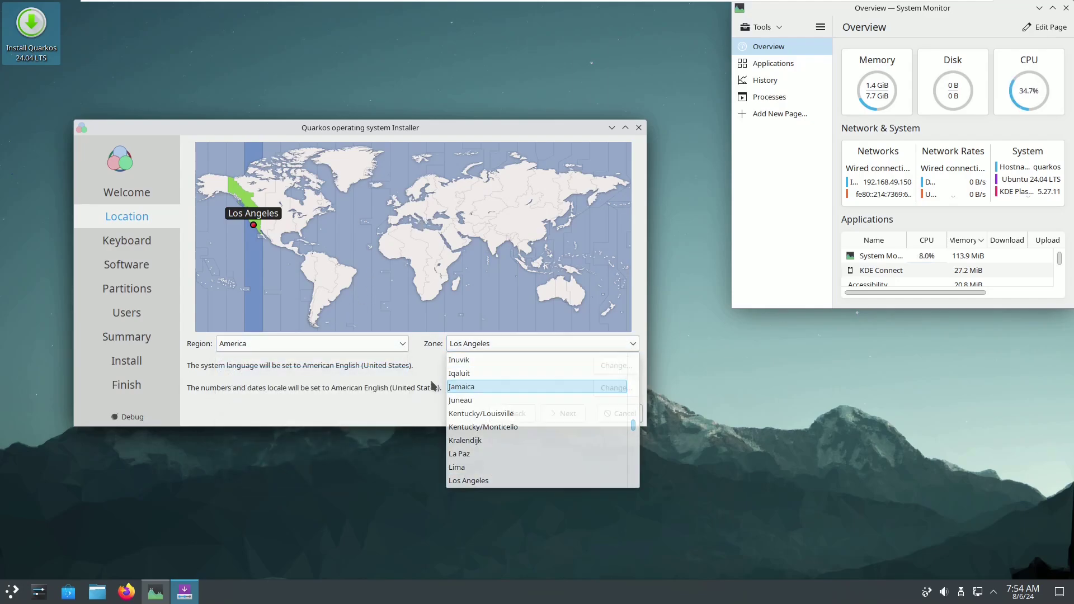
pyautogui.press('Escape')
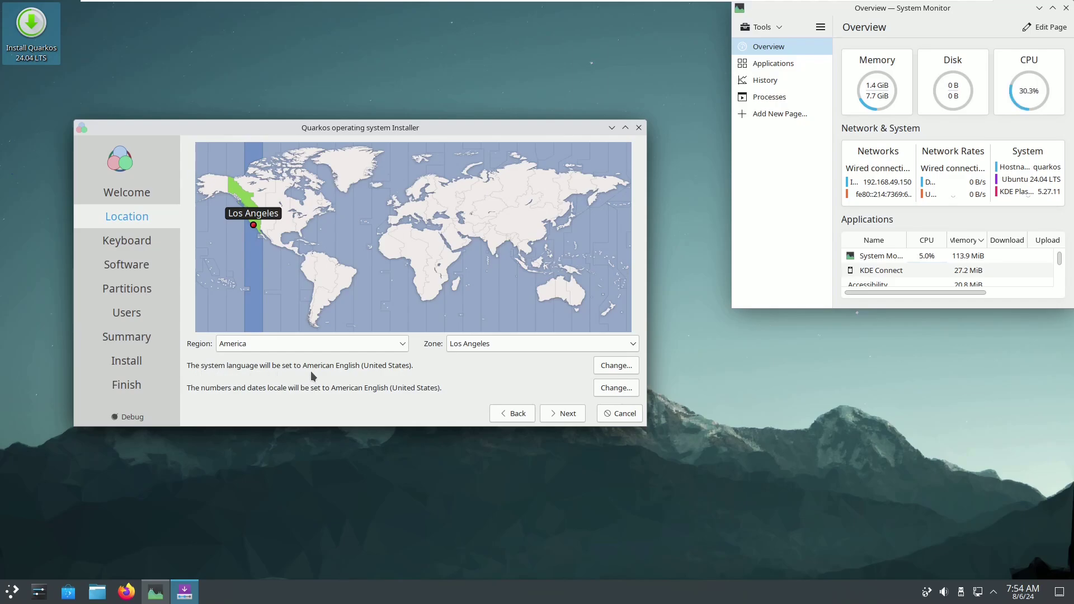
# Step: Look through the system language and the numbers and dates locale lists without changing them, and continue to the Keyboard page
pyautogui.click(616, 365)
pyautogui.moveTo(463, 246); pyautogui.dragTo(468, 216)
pyautogui.click(456, 337)
pyautogui.click(610, 388)
pyautogui.moveTo(464, 252); pyautogui.dragTo(464, 218)
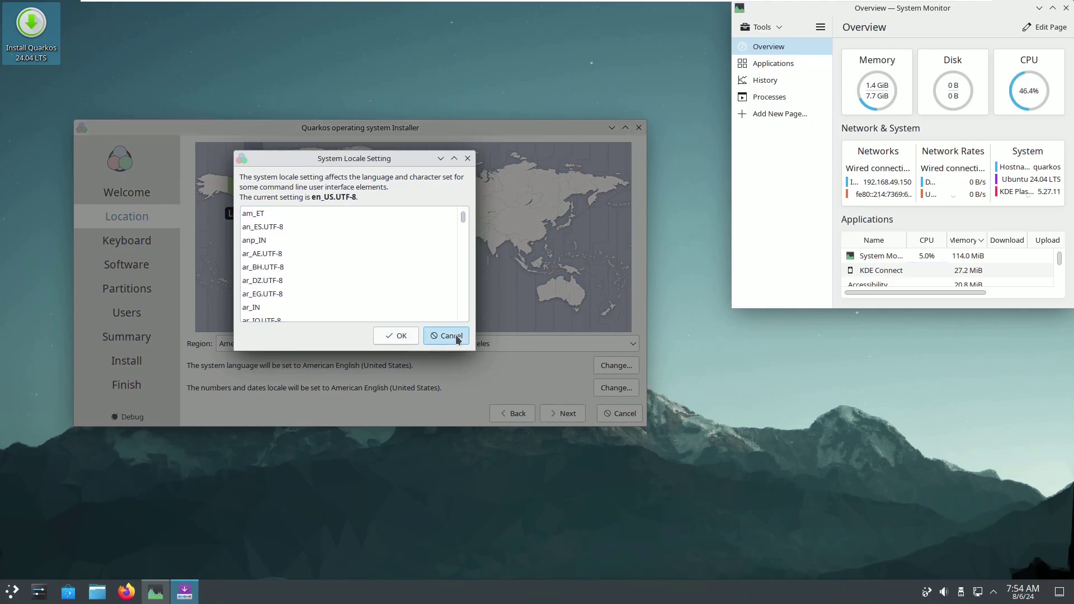
pyautogui.click(446, 335)
pyautogui.click(563, 414)
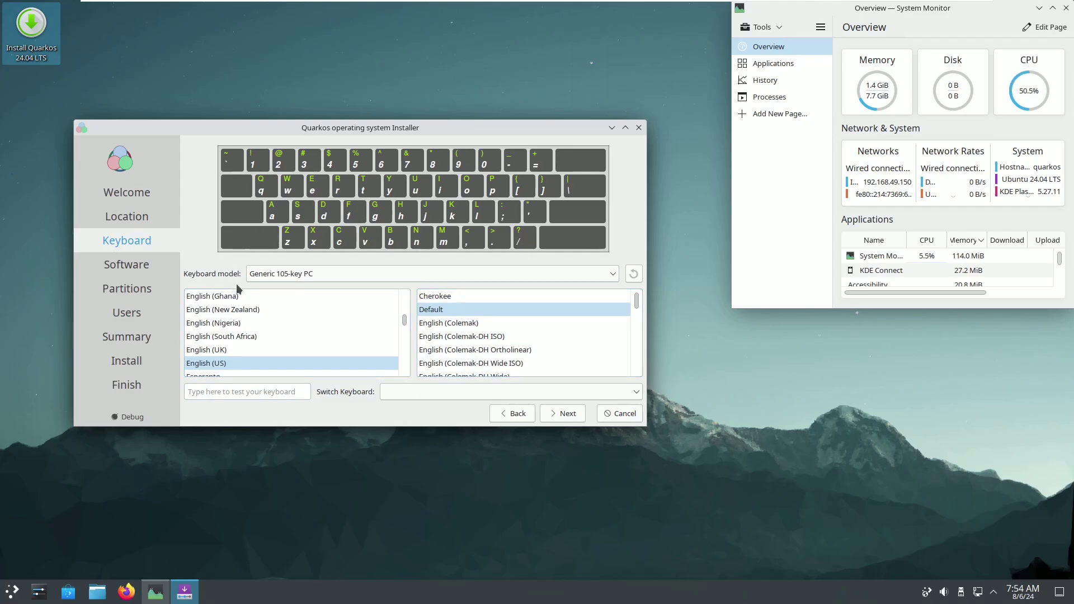
# Step: Set the installer's keyboard model to Dell
pyautogui.click(288, 272)
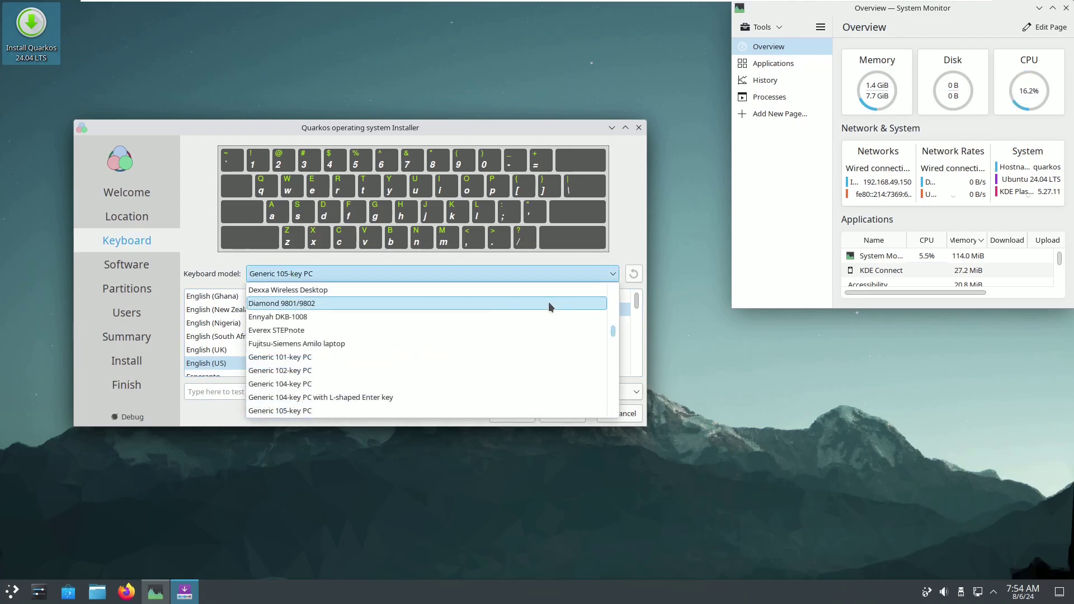
pyautogui.moveTo(613, 331); pyautogui.dragTo(612, 320)
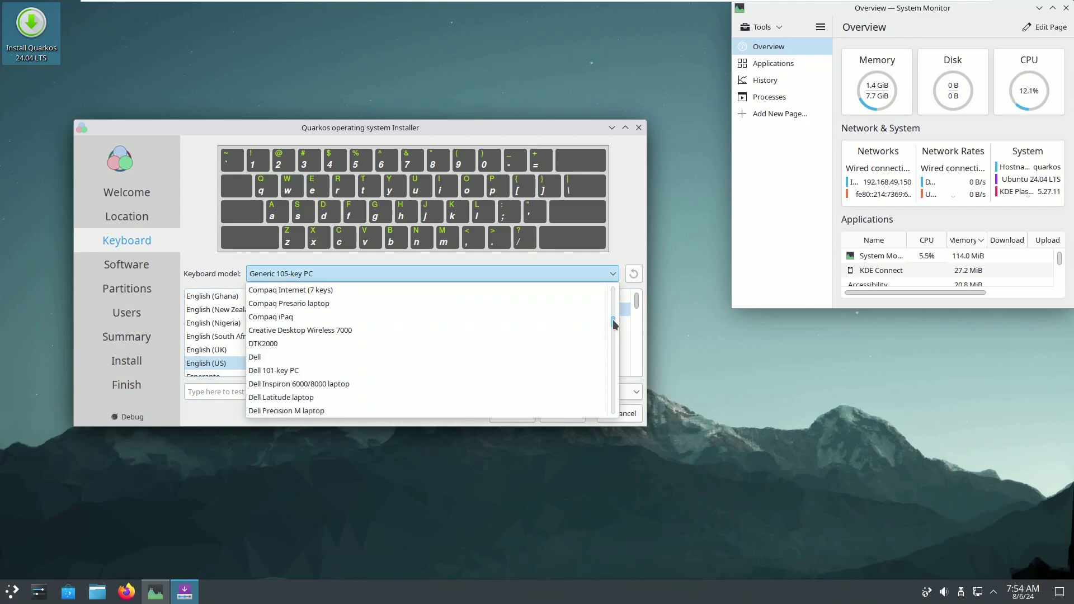
pyautogui.click(398, 352)
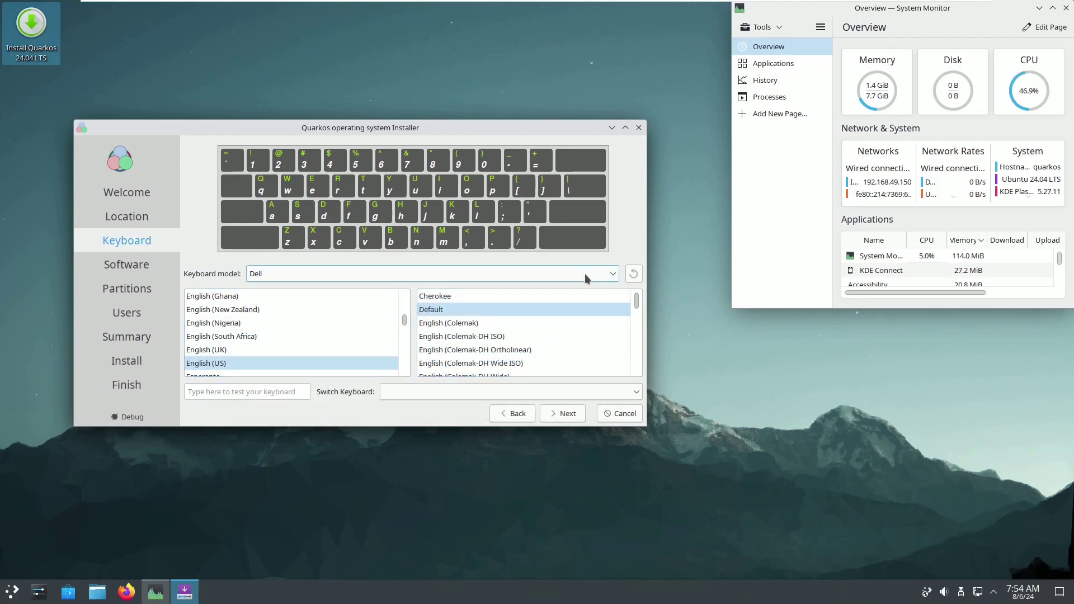
# Step: Look through the keyboard switching options and the layout and variant lists, and continue to the Software page
pyautogui.click(231, 393)
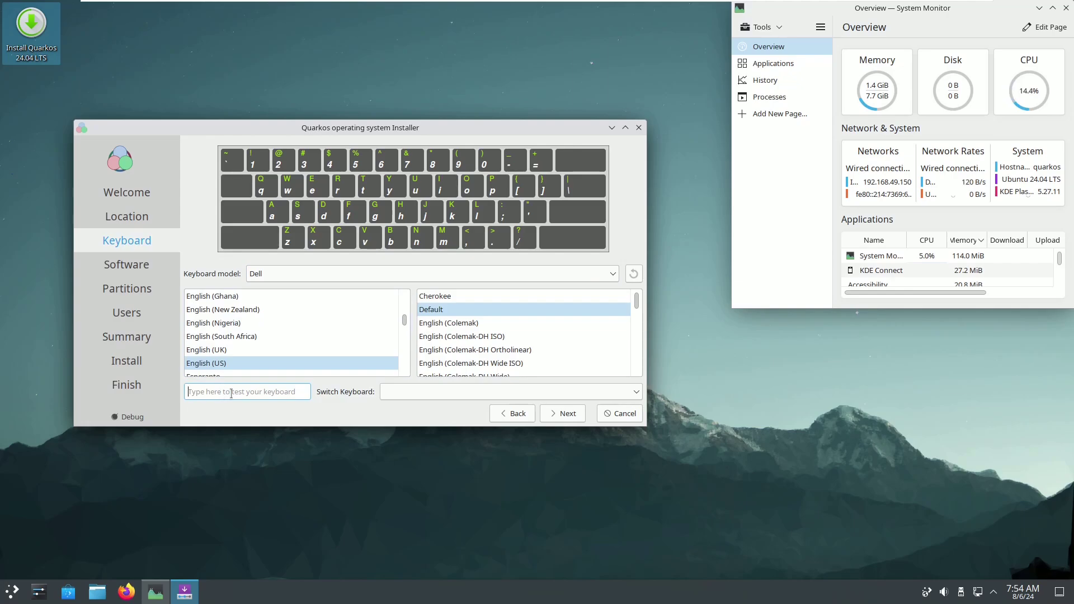
pyautogui.click(459, 392)
pyautogui.click(312, 432)
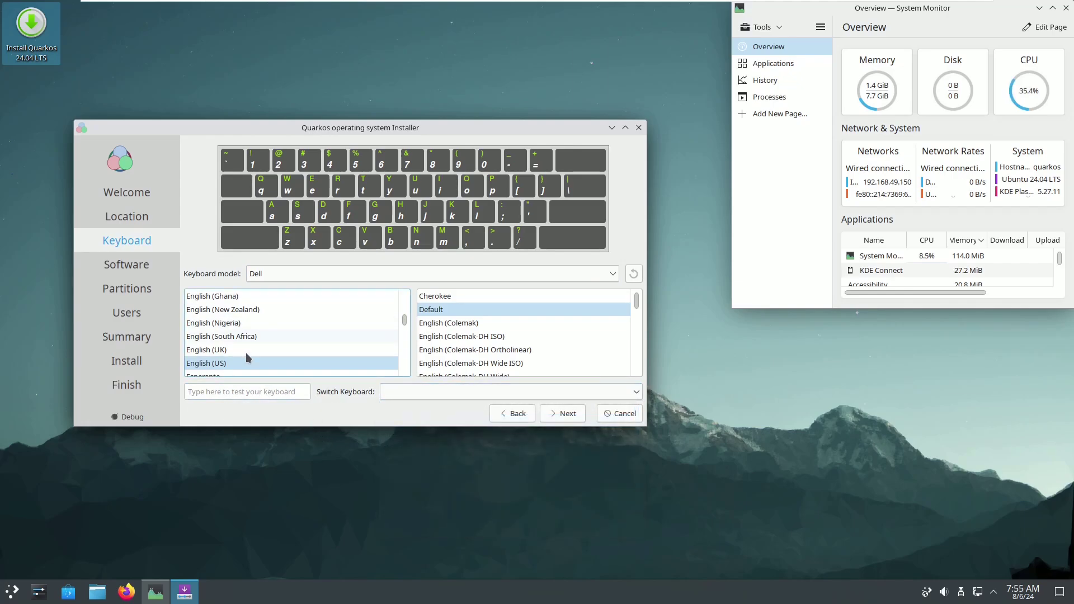
pyautogui.moveTo(403, 320); pyautogui.dragTo(404, 334)
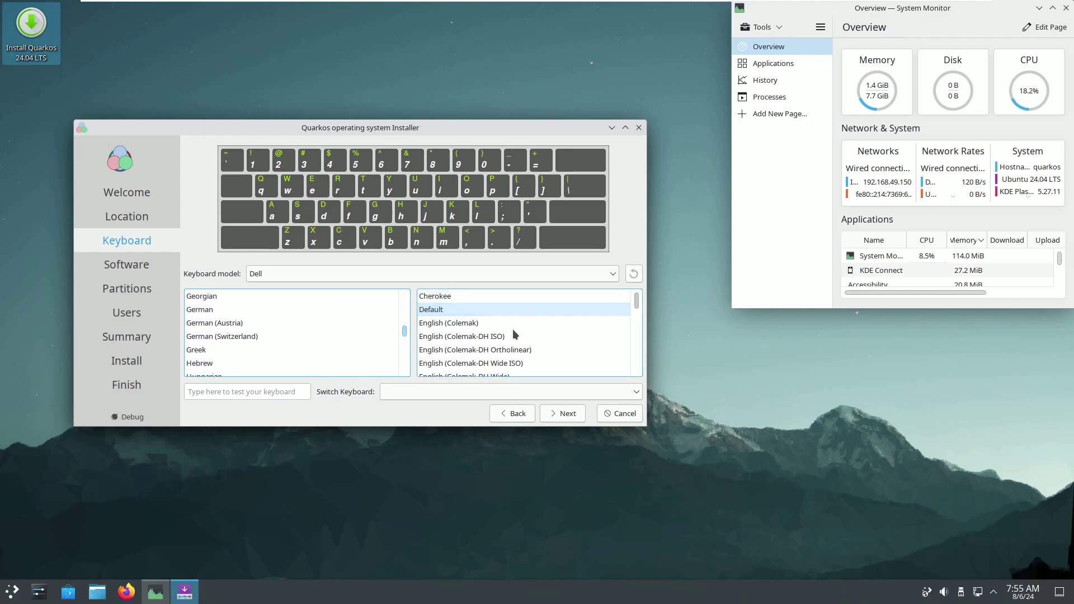
pyautogui.moveTo(638, 311)
pyautogui.mouseDown()
pyautogui.moveTo(636, 347)
pyautogui.moveTo(636, 304)
pyautogui.mouseUp()
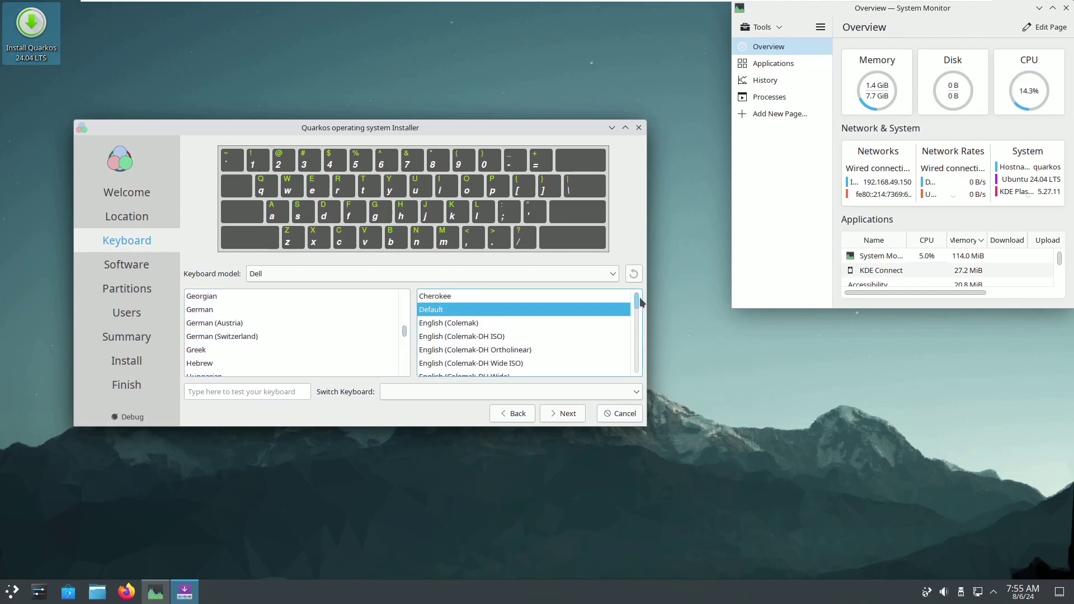
pyautogui.click(564, 413)
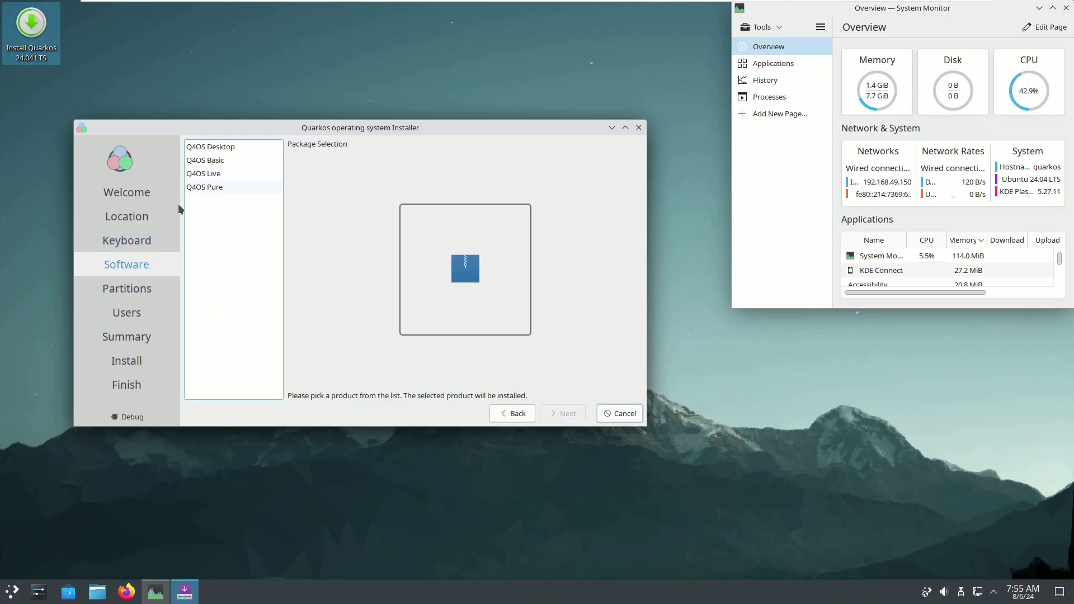
# Step: Compare the descriptions of the Q4OS Desktop, Basic, Live and Pure profiles, choose Q4OS Desktop and continue to the Partitions page
pyautogui.click(207, 148)
pyautogui.click(220, 161)
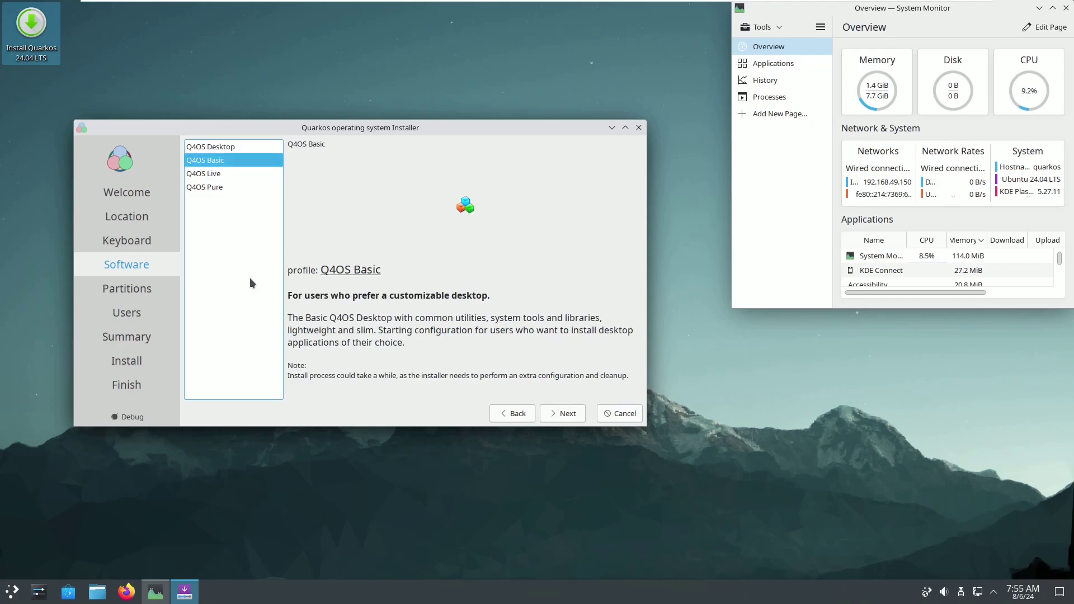
pyautogui.click(223, 174)
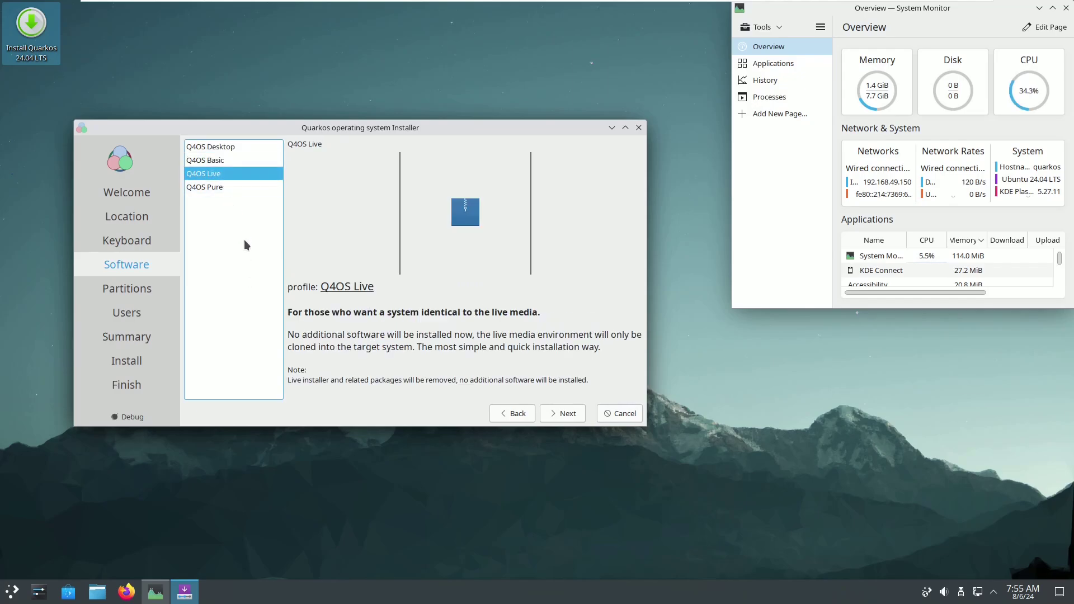
pyautogui.click(217, 187)
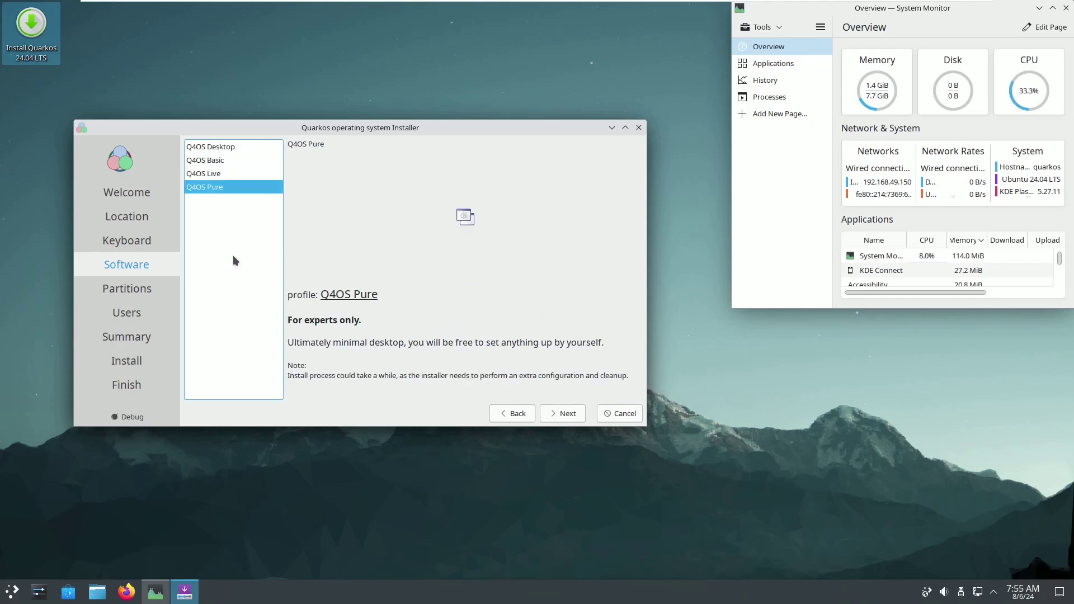
pyautogui.click(226, 147)
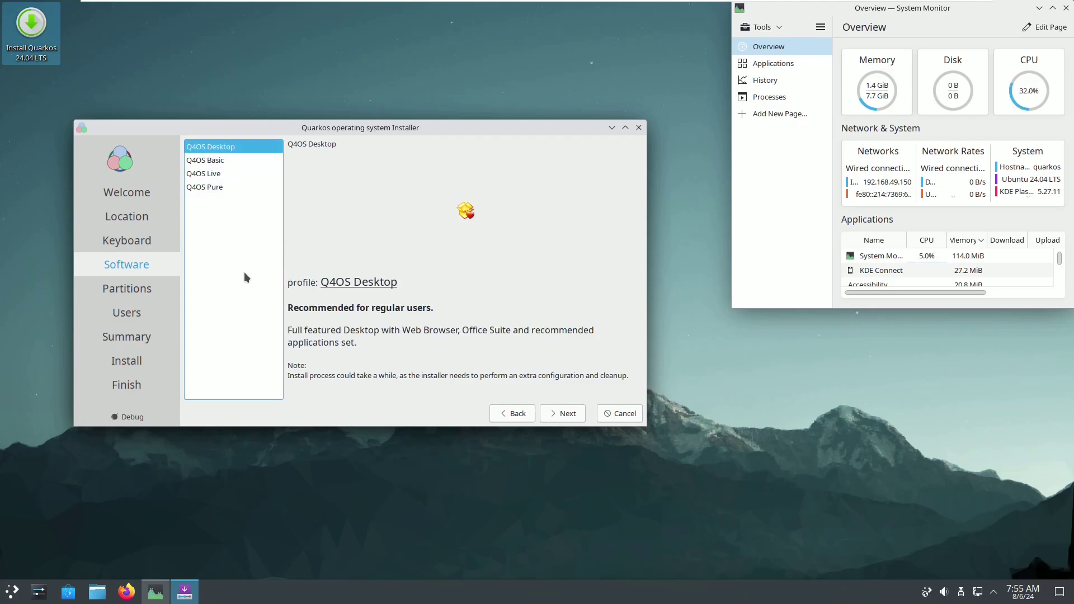
pyautogui.click(212, 186)
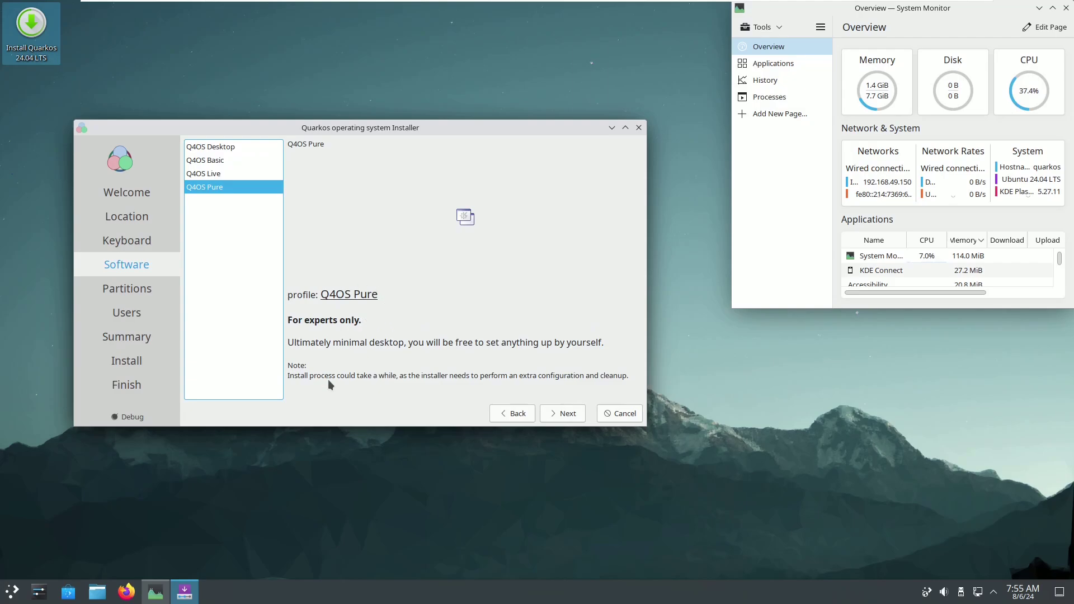
pyautogui.click(232, 173)
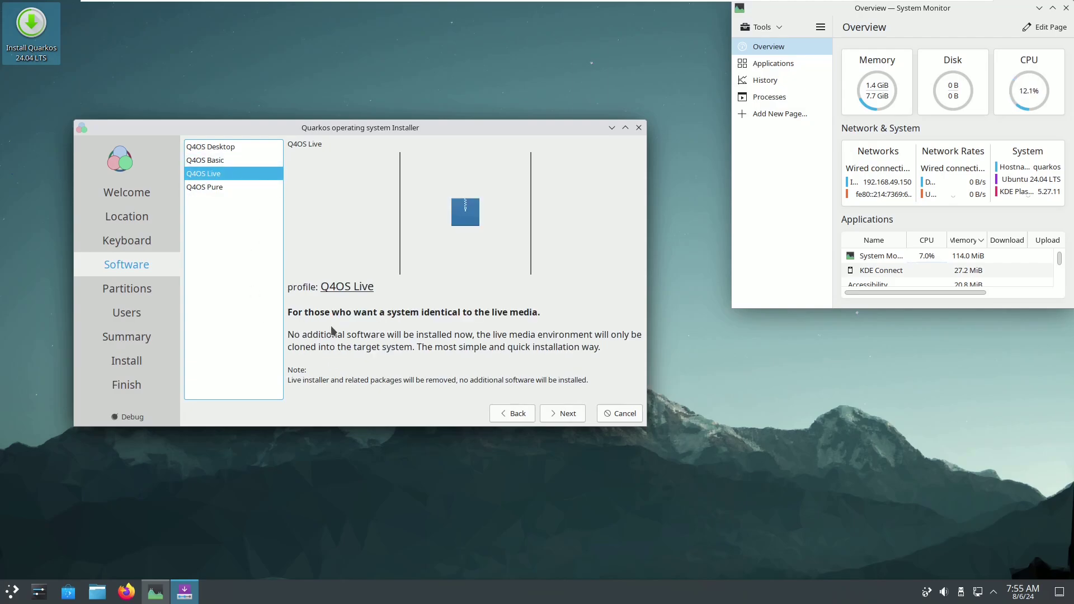
pyautogui.click(228, 146)
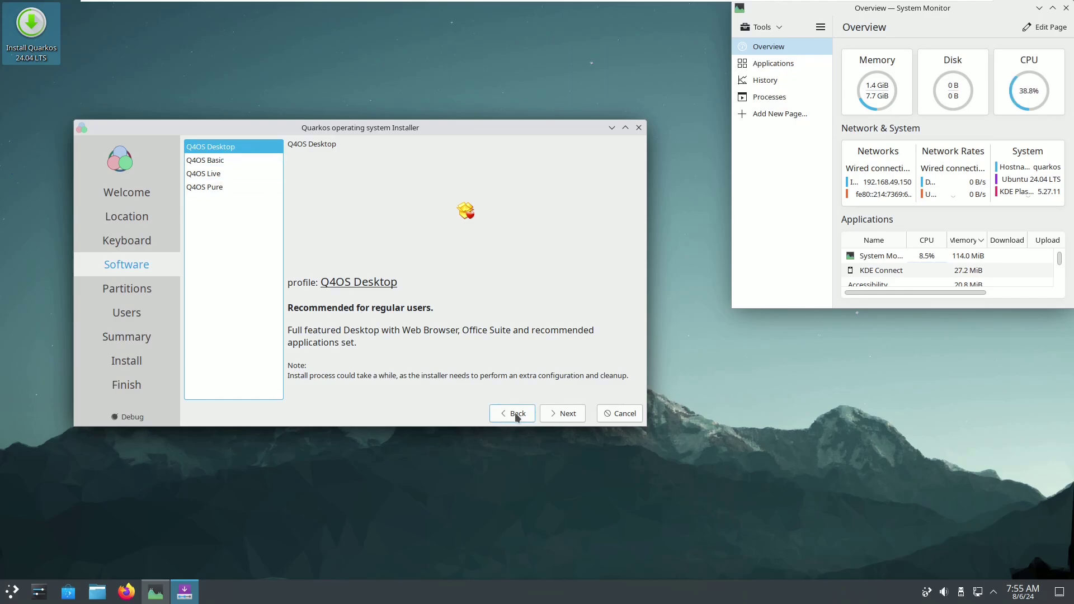
pyautogui.click(553, 415)
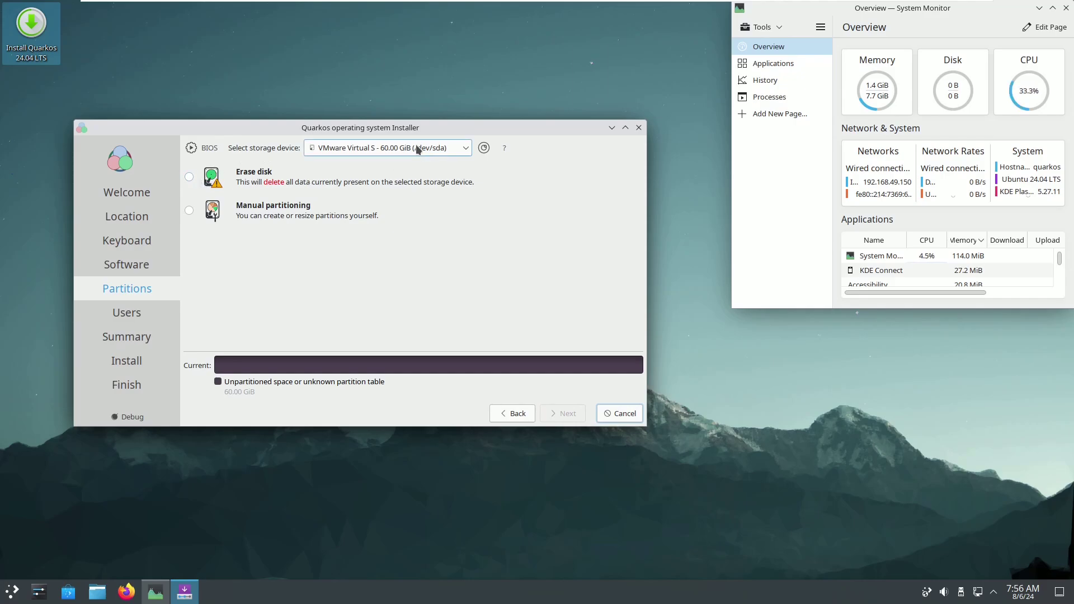
# Step: View the storage devices available for the installation
pyautogui.click(430, 147)
pyautogui.click(432, 186)
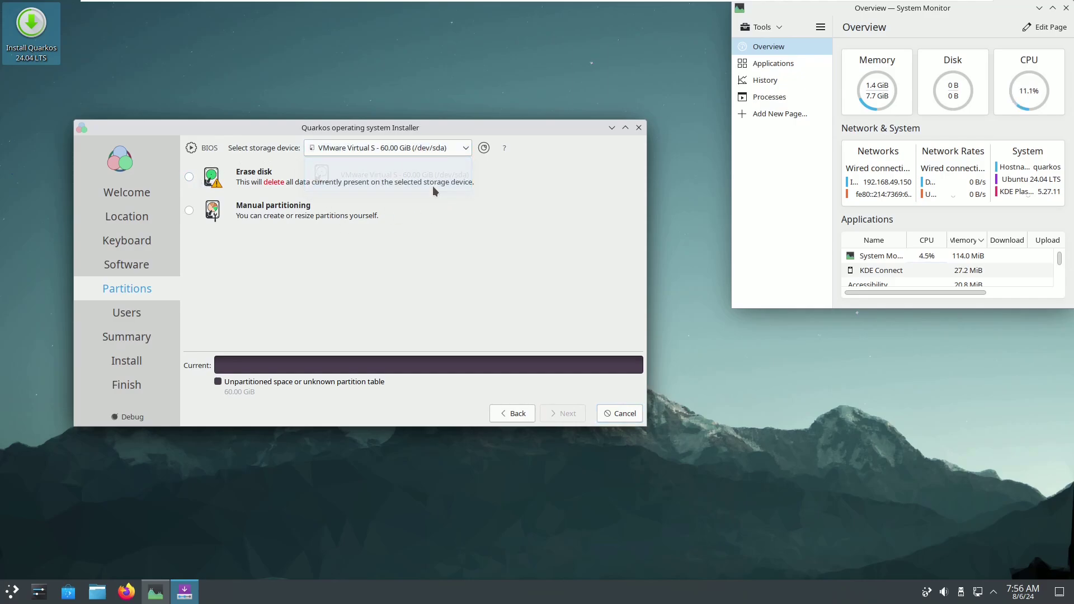
pyautogui.click(358, 148)
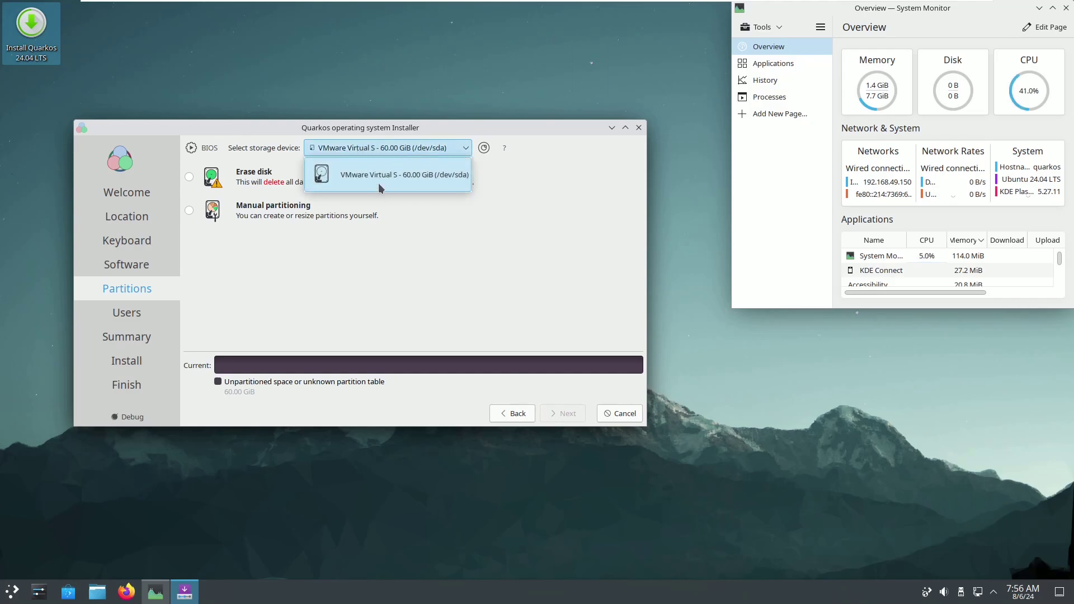
pyautogui.click(521, 264)
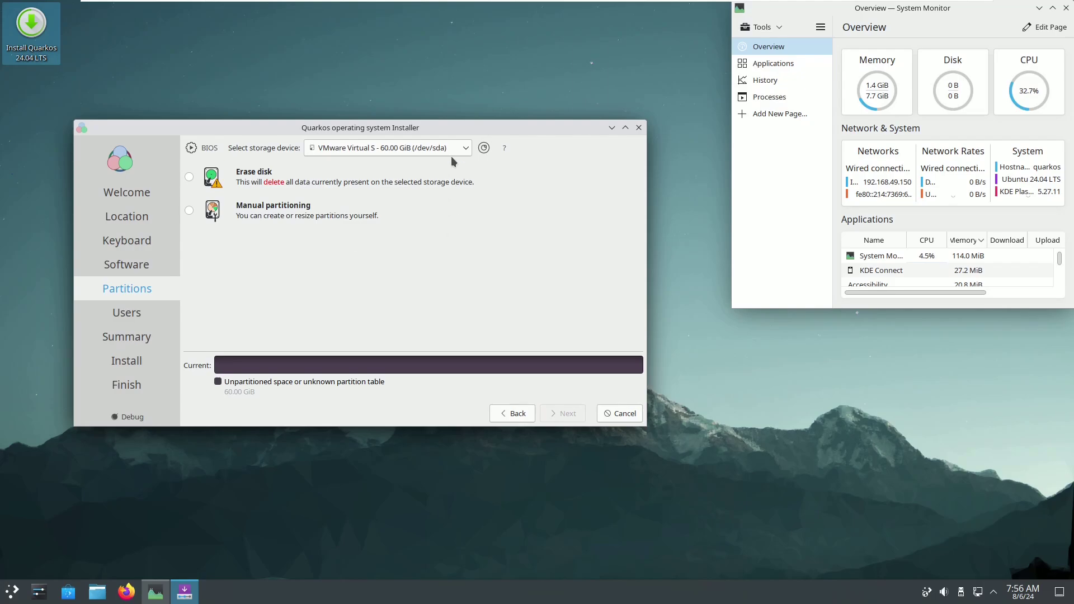
# Step: Choose Erase disk for the 60 GiB drive and view its storage device, swap and file system options, keeping Swap to file and ext4
pyautogui.click(190, 177)
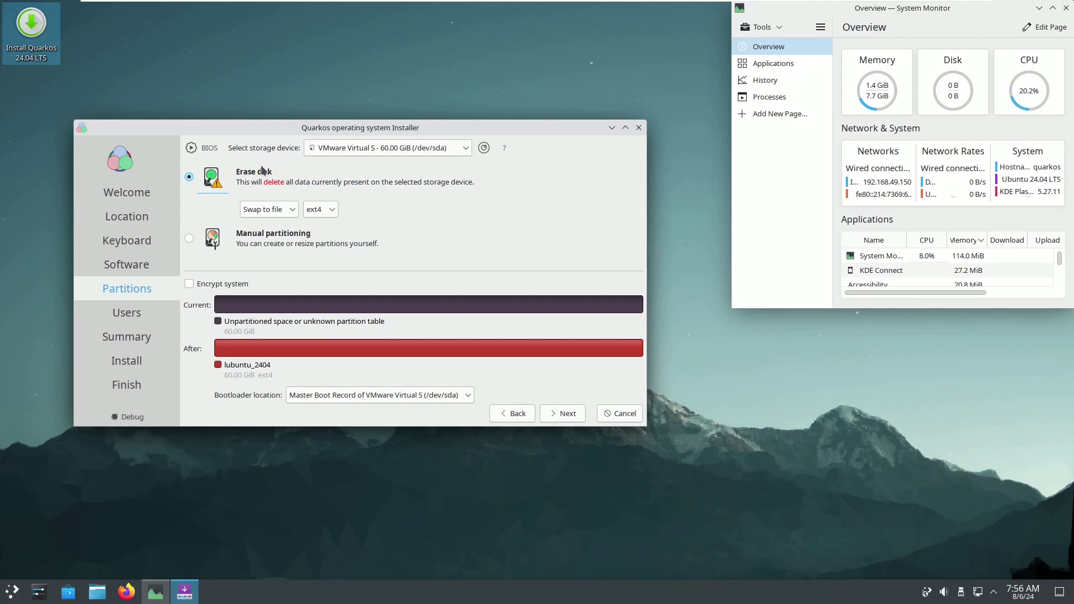
pyautogui.click(364, 149)
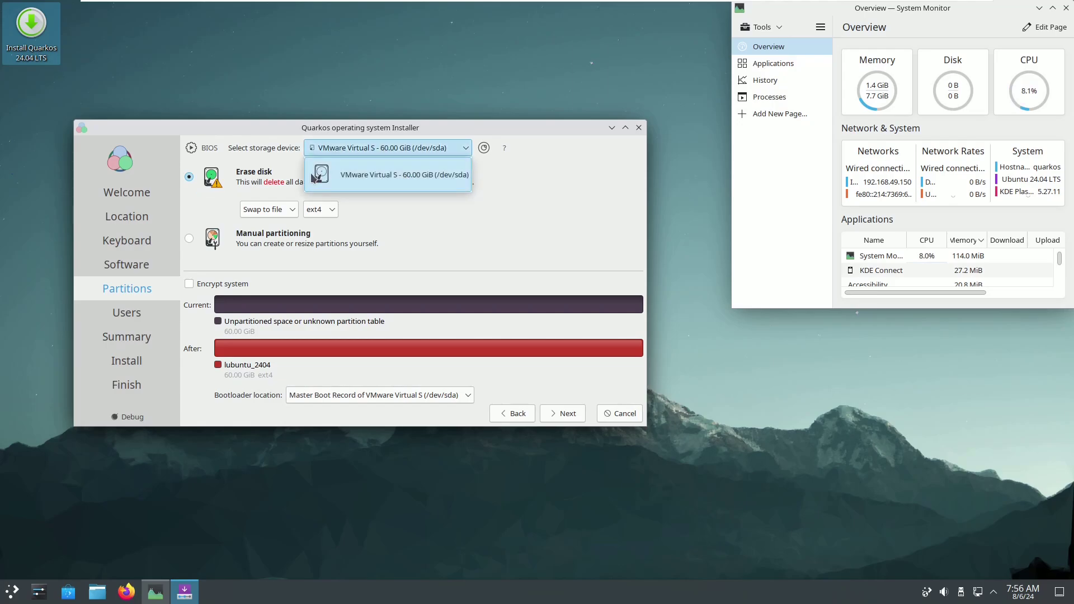
pyautogui.click(542, 174)
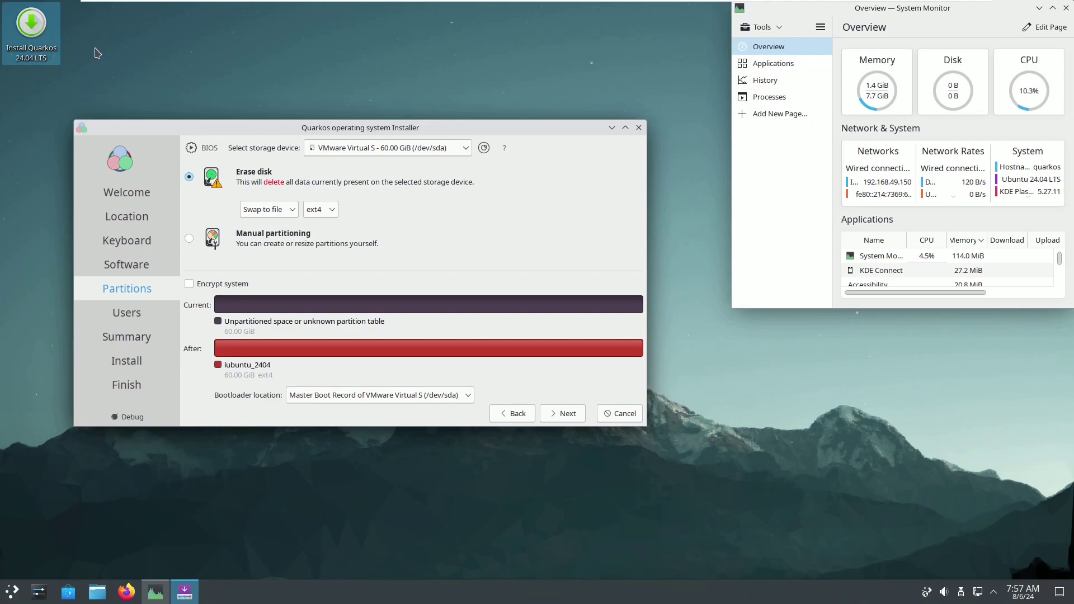
pyautogui.click(295, 211)
pyautogui.click(263, 239)
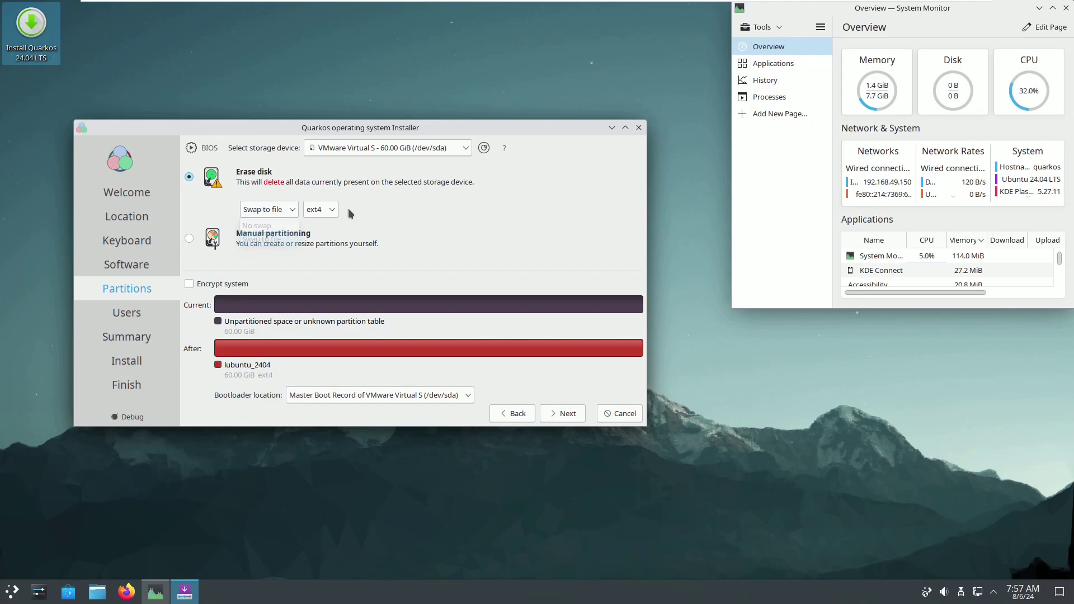
pyautogui.click(321, 209)
pyautogui.click(488, 206)
# Step: Switch to manual partitioning, view its storage device choices, and return to Erase disk
pyautogui.click(201, 239)
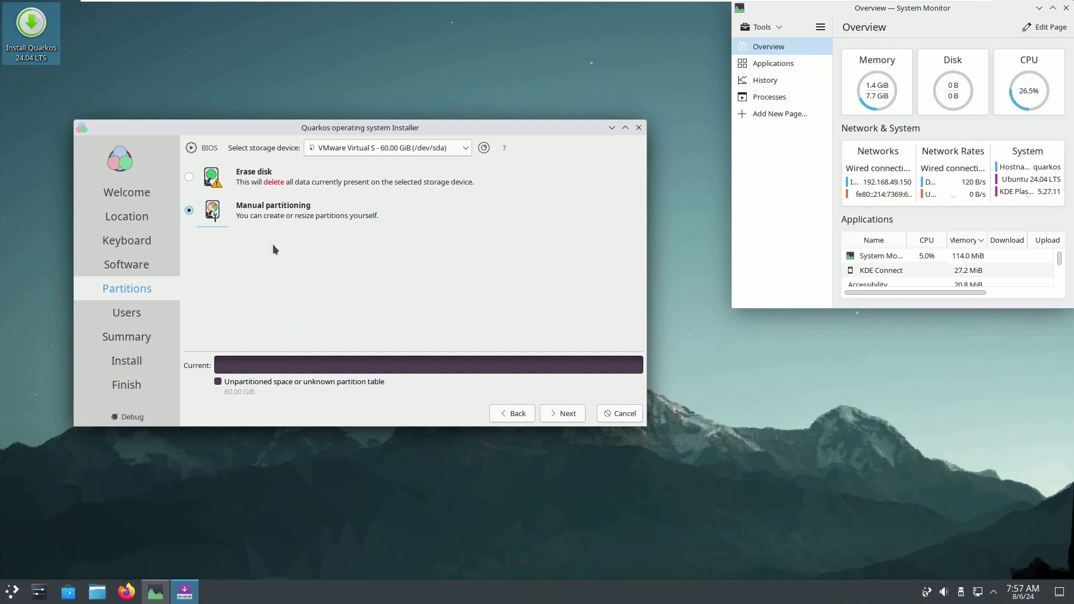
pyautogui.click(392, 149)
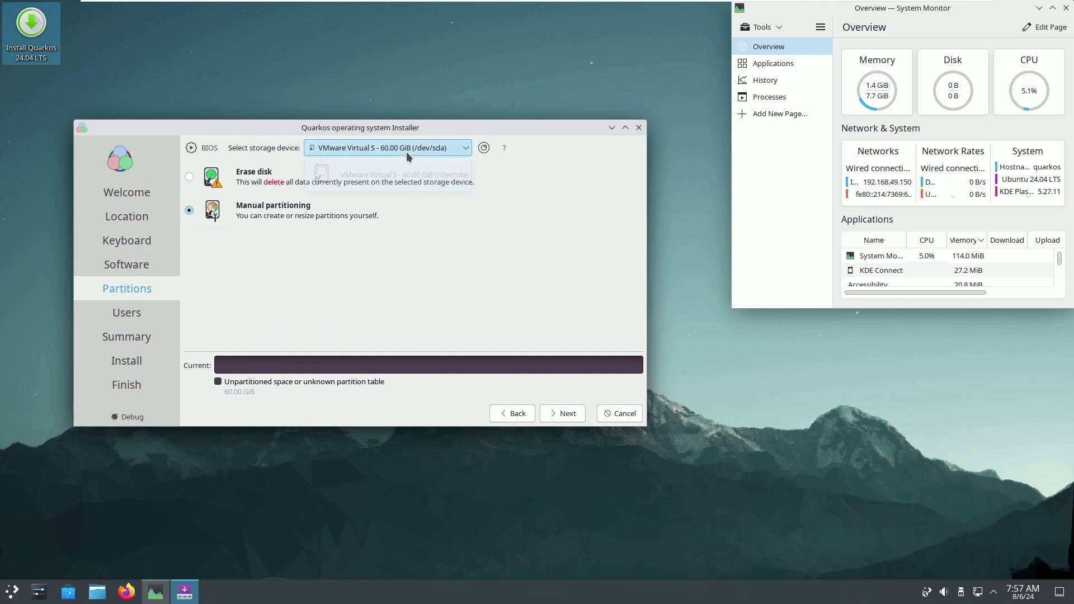
pyautogui.click(453, 169)
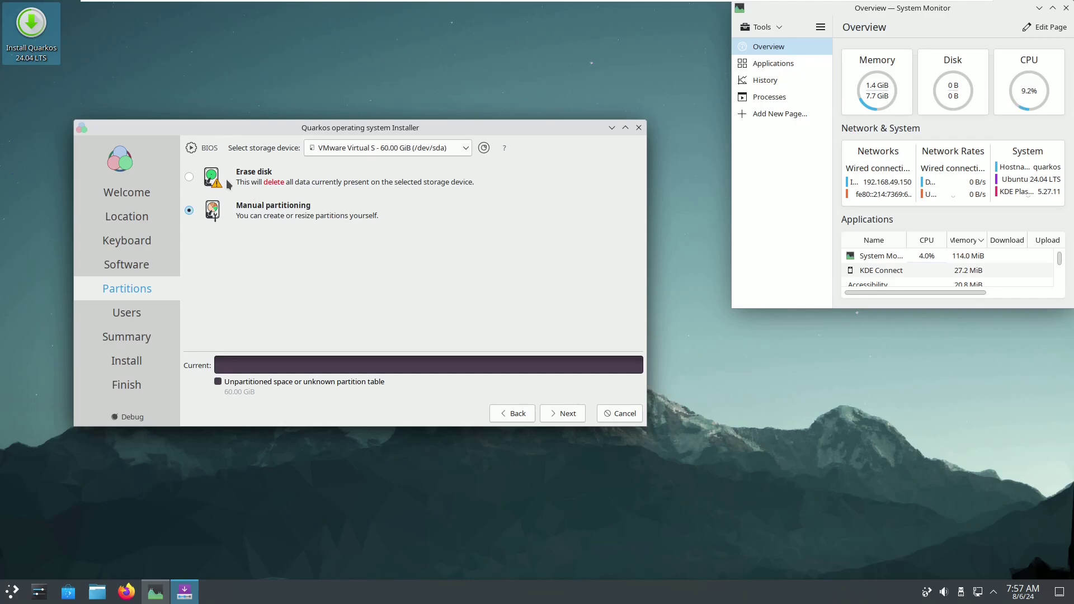
pyautogui.click(190, 178)
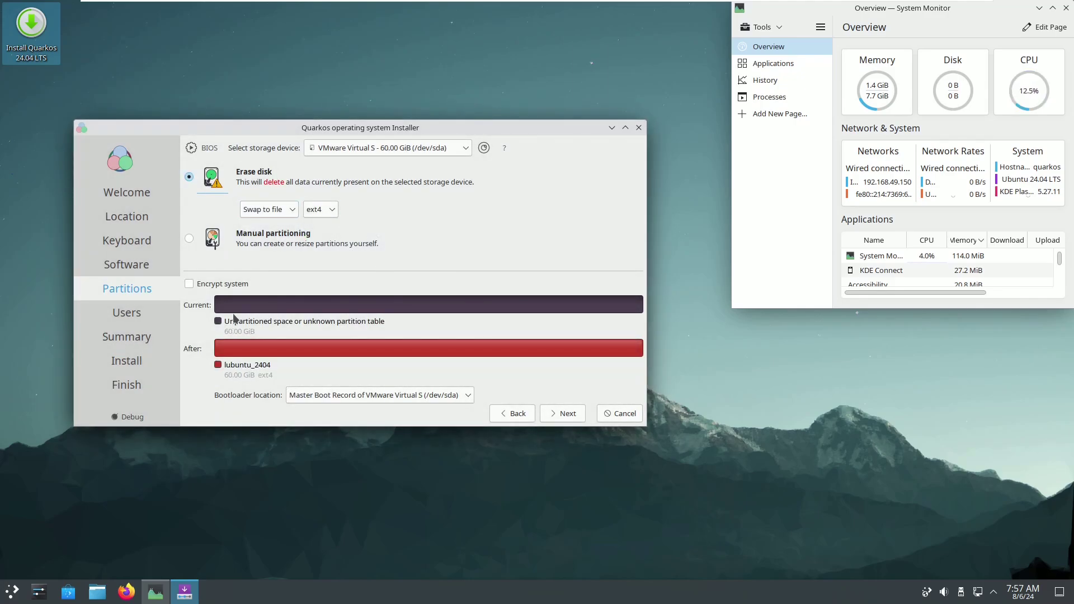
# Step: Enable system encryption to view the passphrase and confirmation fields, and disable it again
pyautogui.click(222, 285)
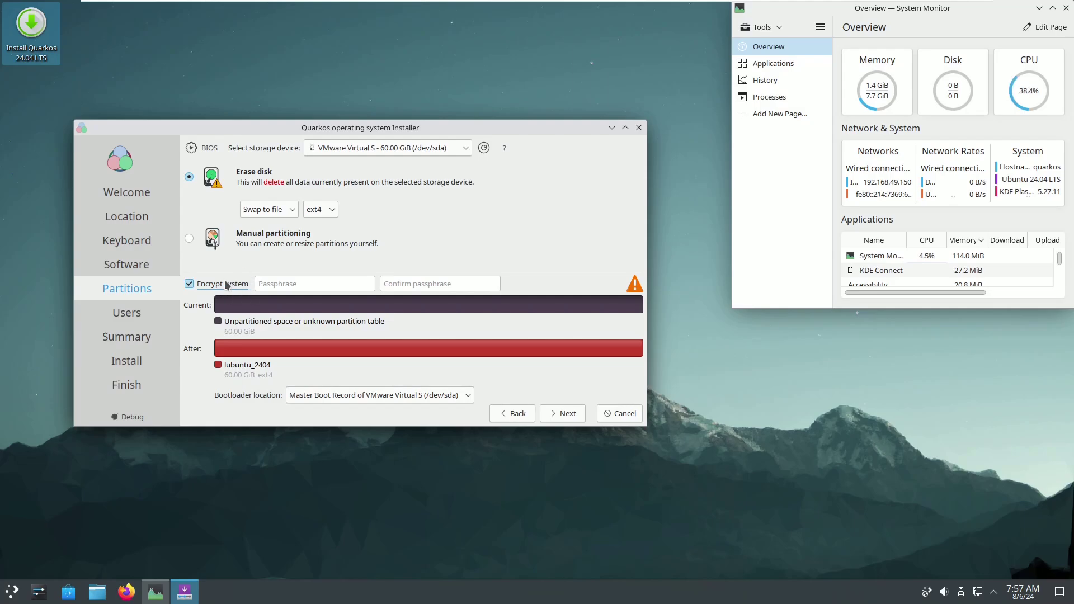
pyautogui.click(291, 283)
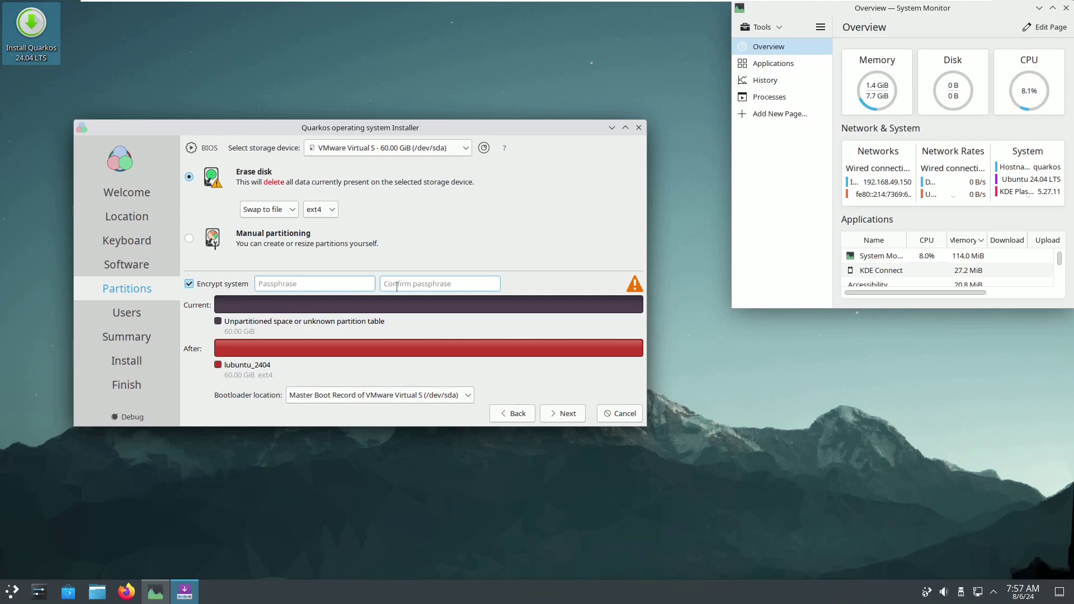
pyautogui.press('Tab')
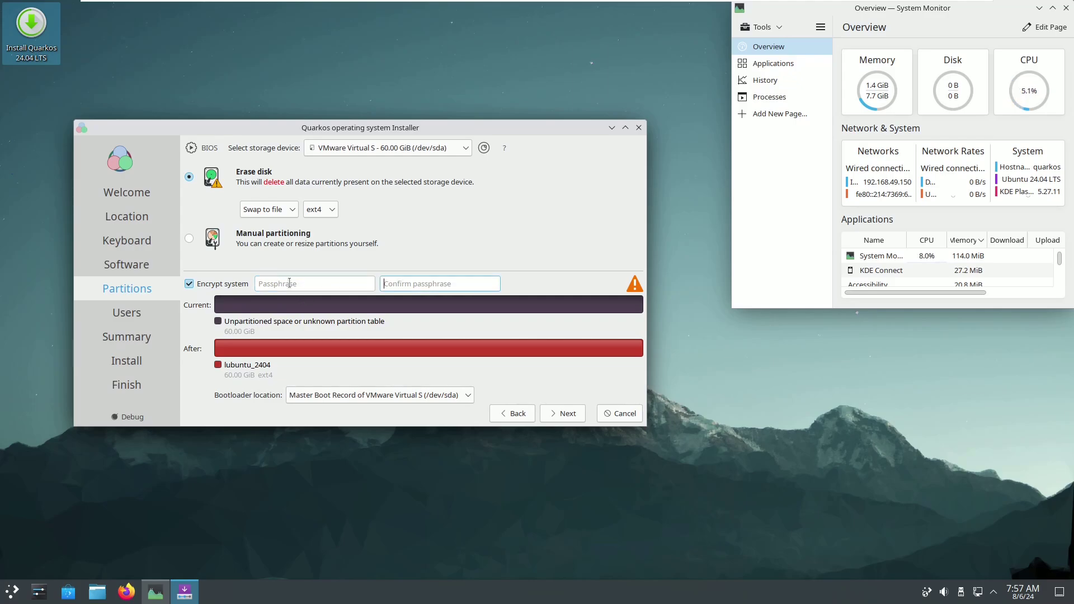
pyautogui.click(222, 288)
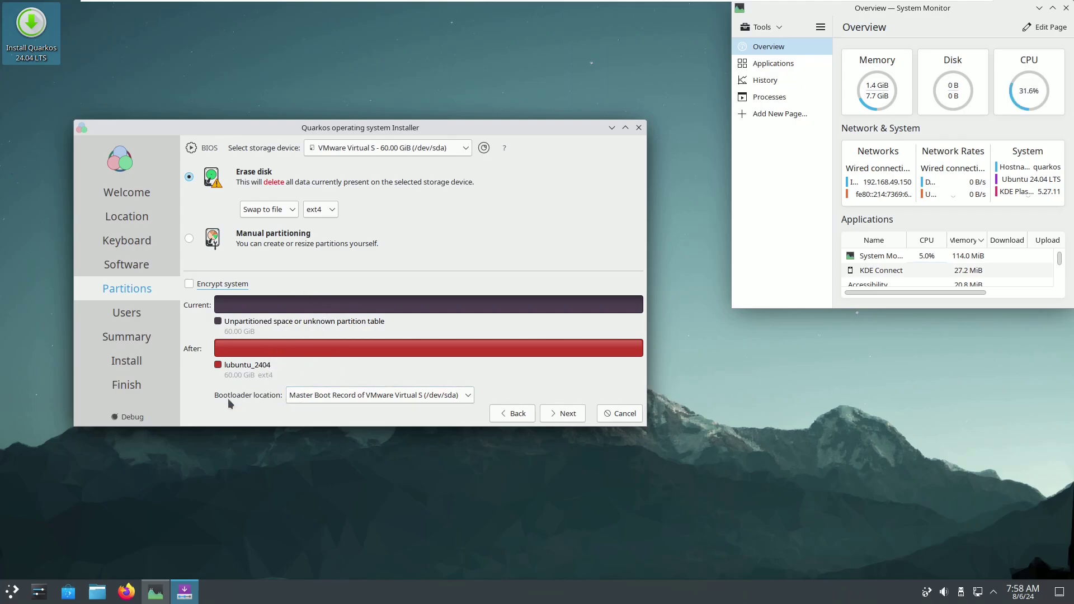
# Step: View the bootloader location choices, keep the Master Boot Record of /dev/sda, and continue to the Users page
pyautogui.click(329, 396)
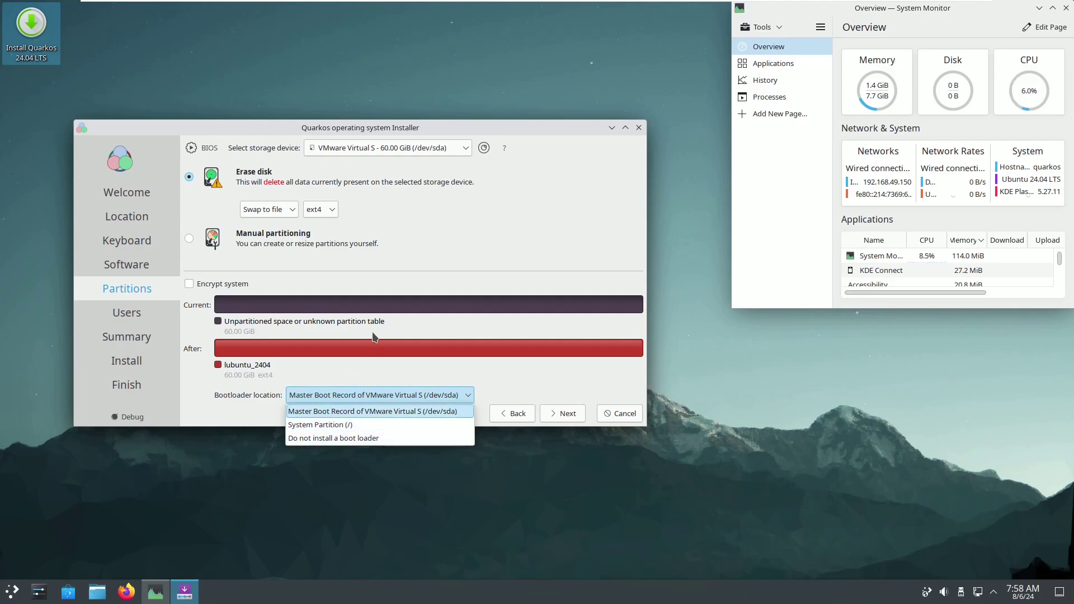
pyautogui.click(383, 297)
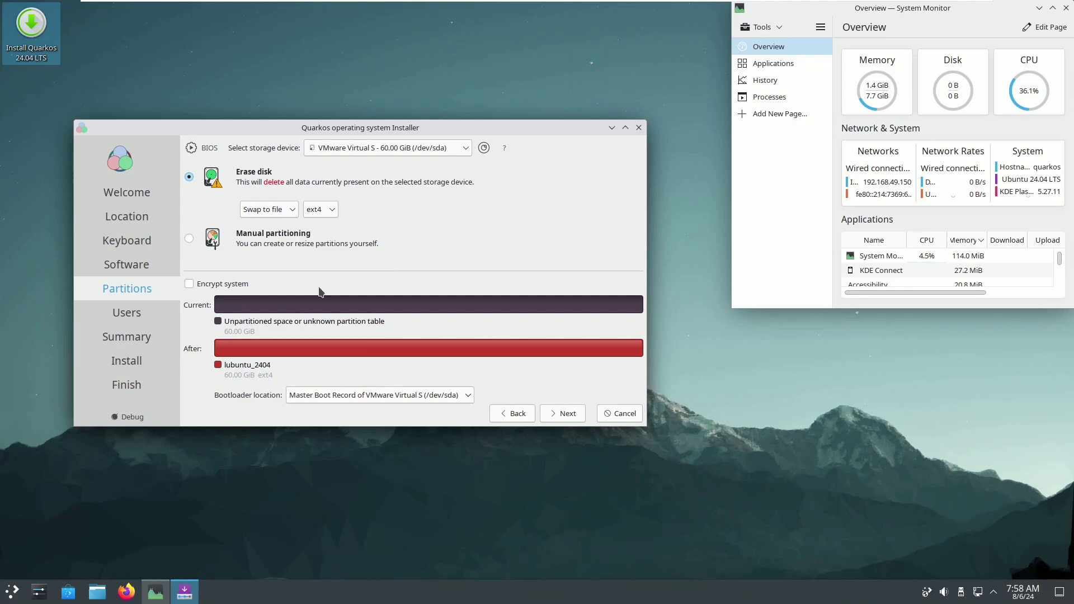
pyautogui.click(565, 413)
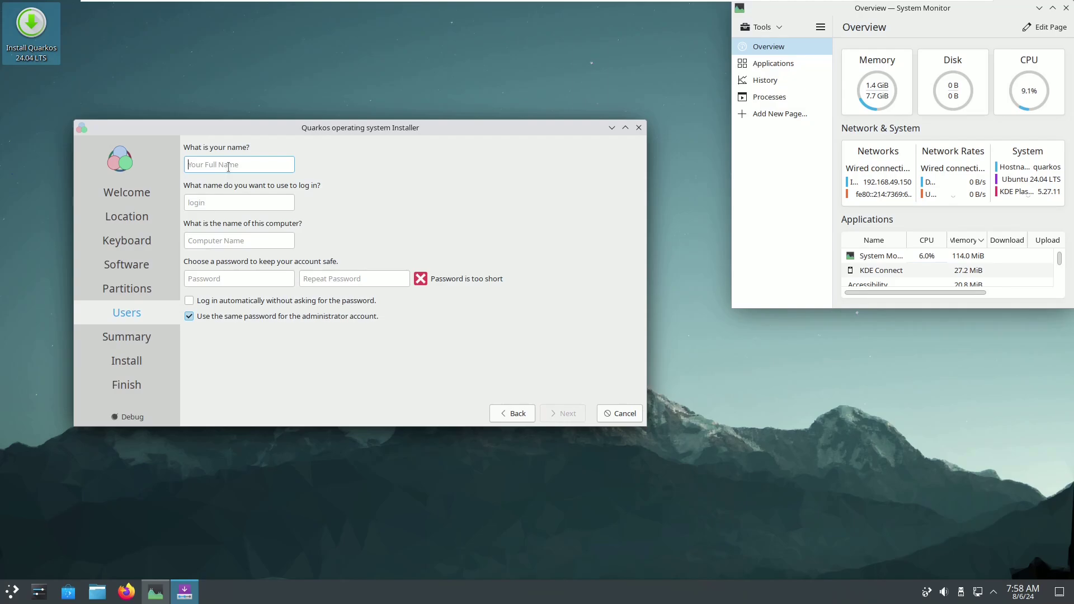
# Step: Set the full name to 9to5linux and the login name to runboxing for the new account
pyautogui.write('9to5linux')
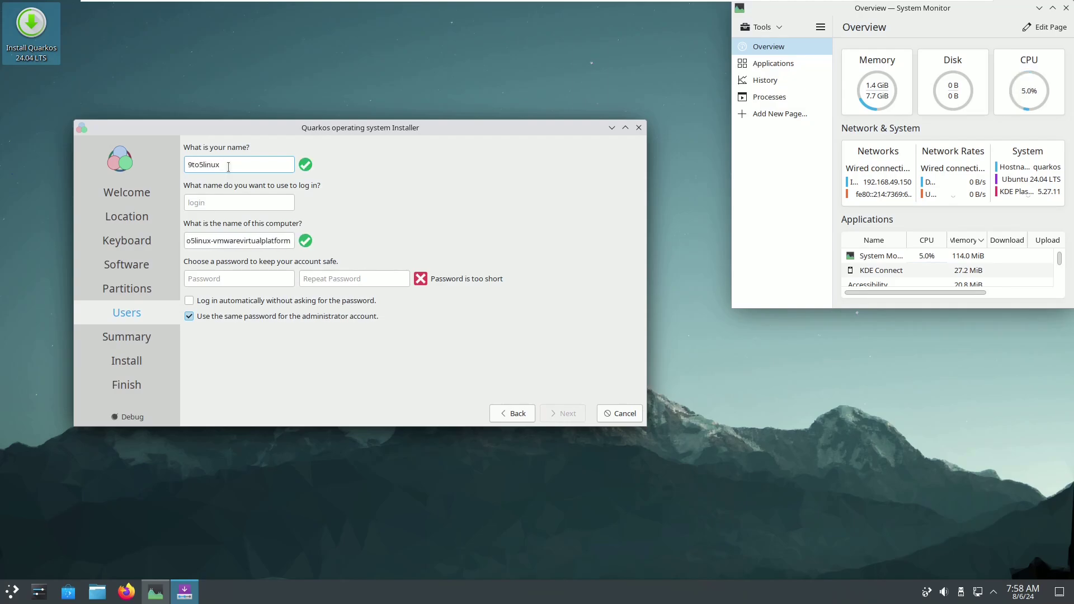
pyautogui.click(201, 204)
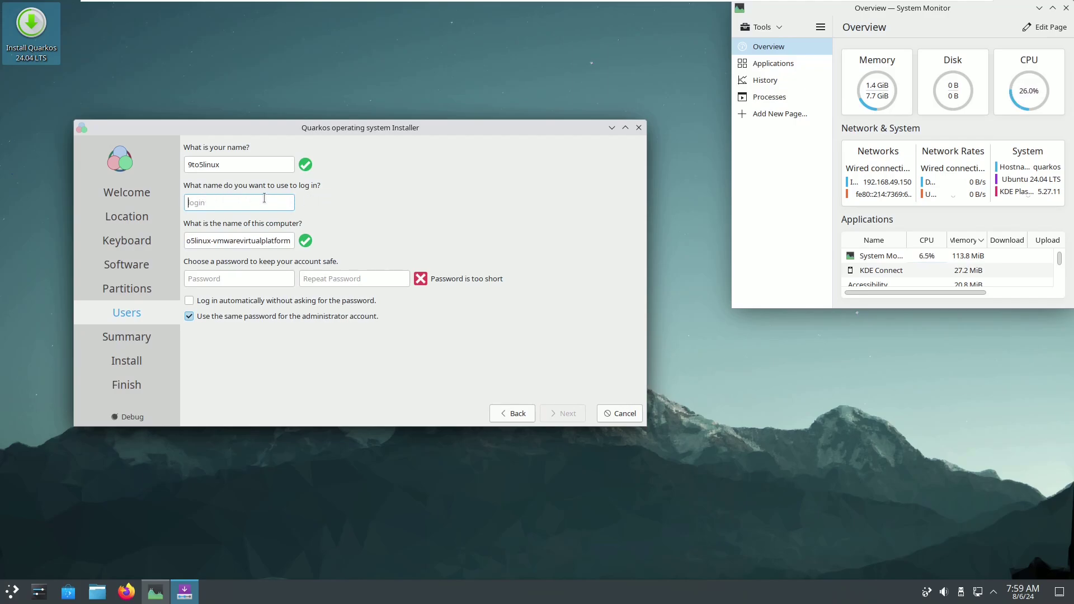
pyautogui.write('1')
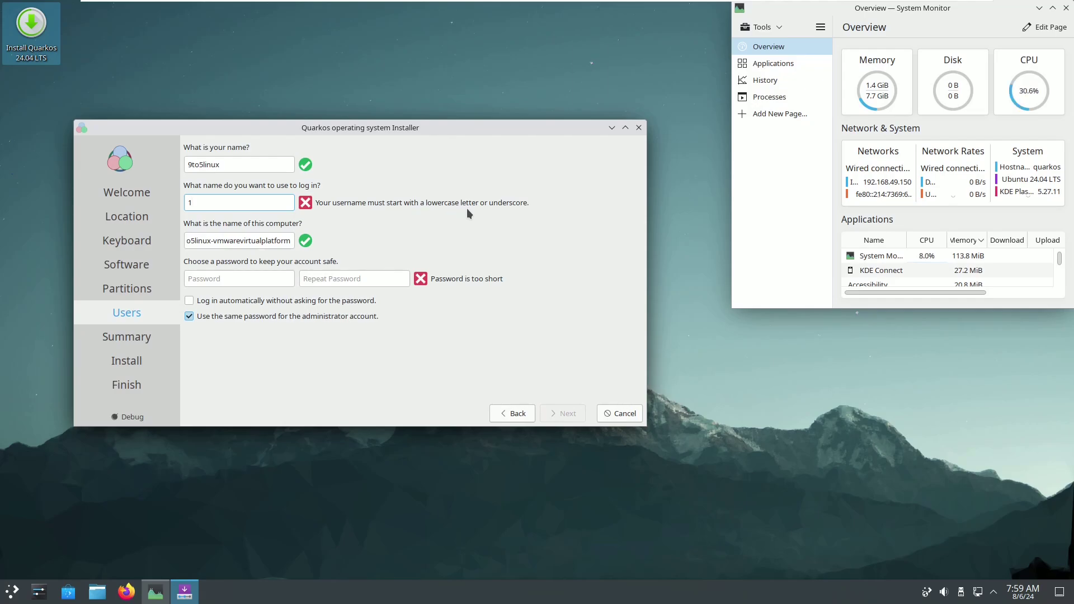
pyautogui.moveTo(266, 200); pyautogui.dragTo(165, 196)
pyautogui.write('3')
pyautogui.press('BackSpace')
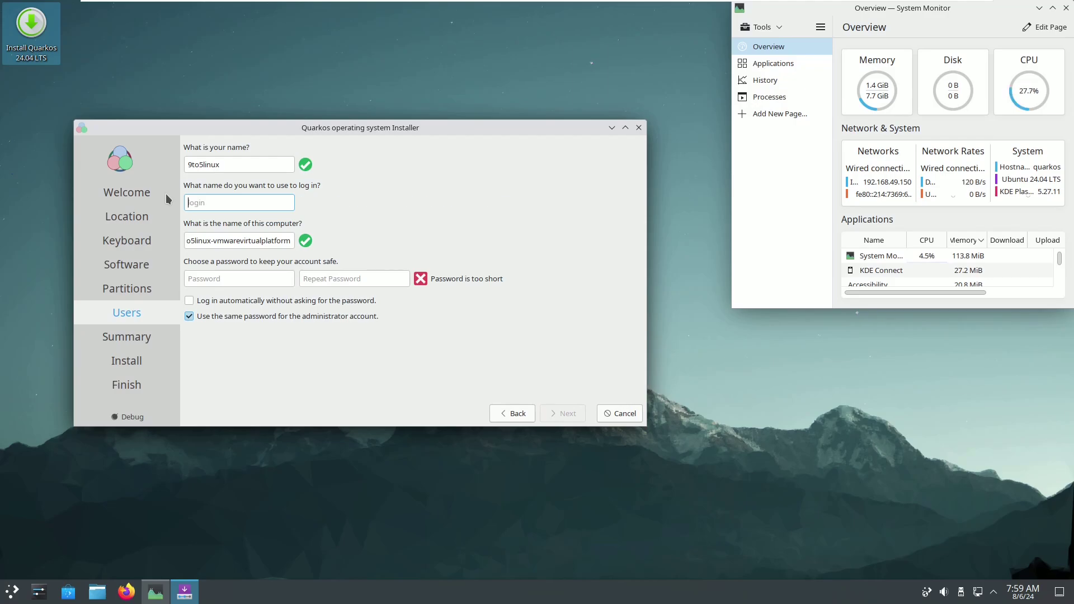
pyautogui.write('runboxing')
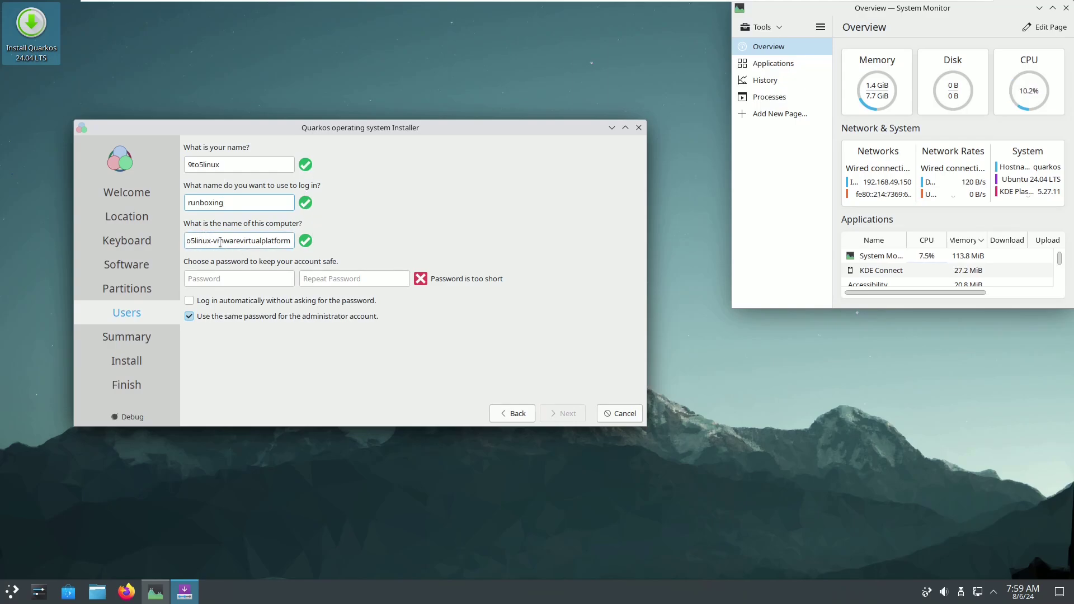
# Step: Shorten the computer name to 9to5linux and fill in the account password and its confirmation
pyautogui.moveTo(213, 240); pyautogui.dragTo(334, 244)
pyautogui.press('BackSpace')
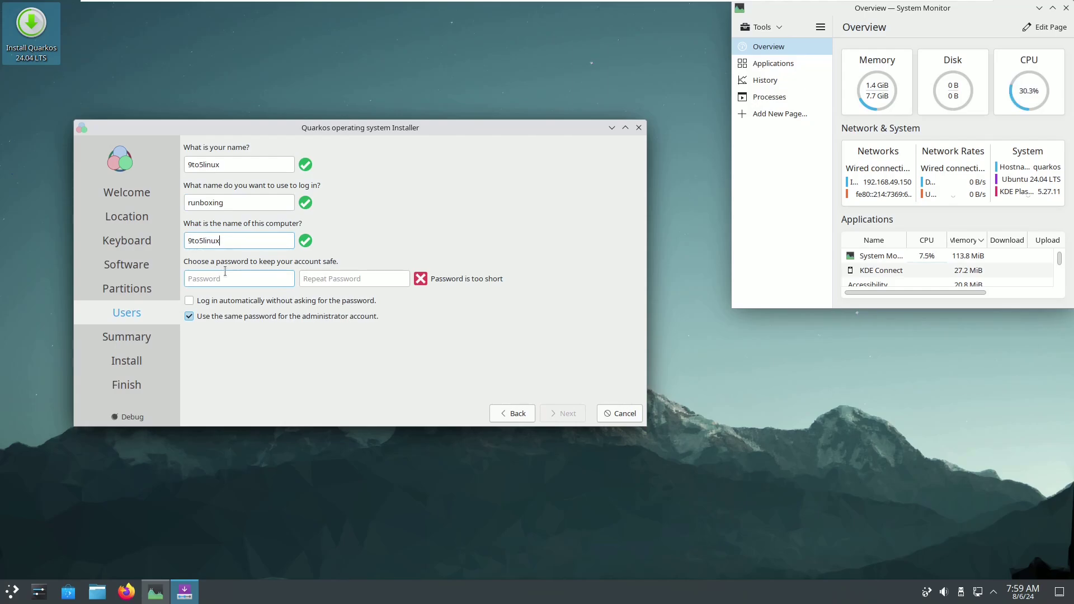
pyautogui.click(237, 284)
pyautogui.write('*****')
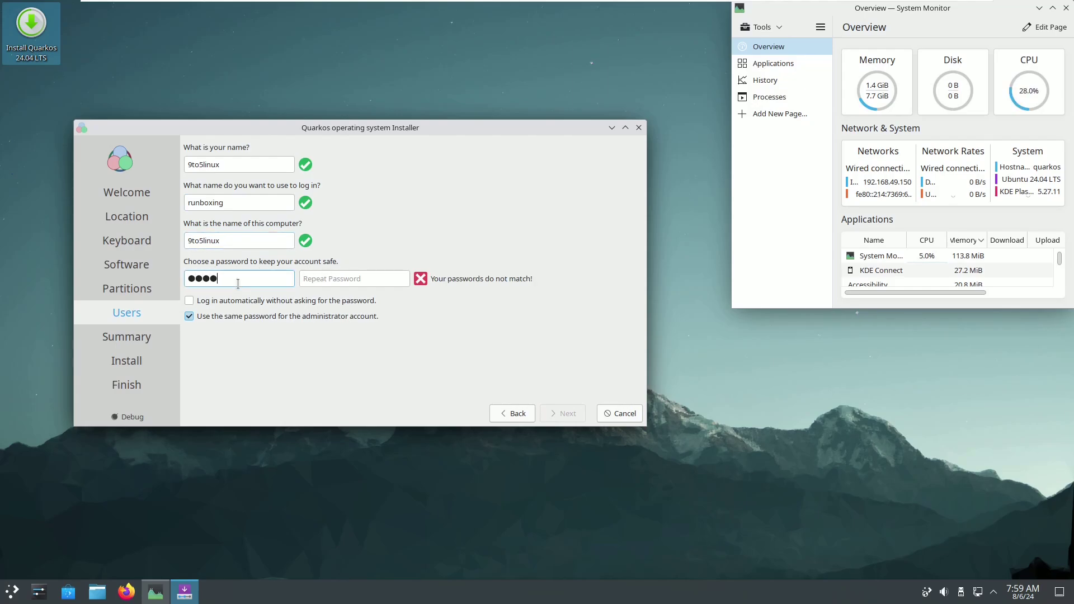
pyautogui.click(346, 279)
pyautogui.write('*****')
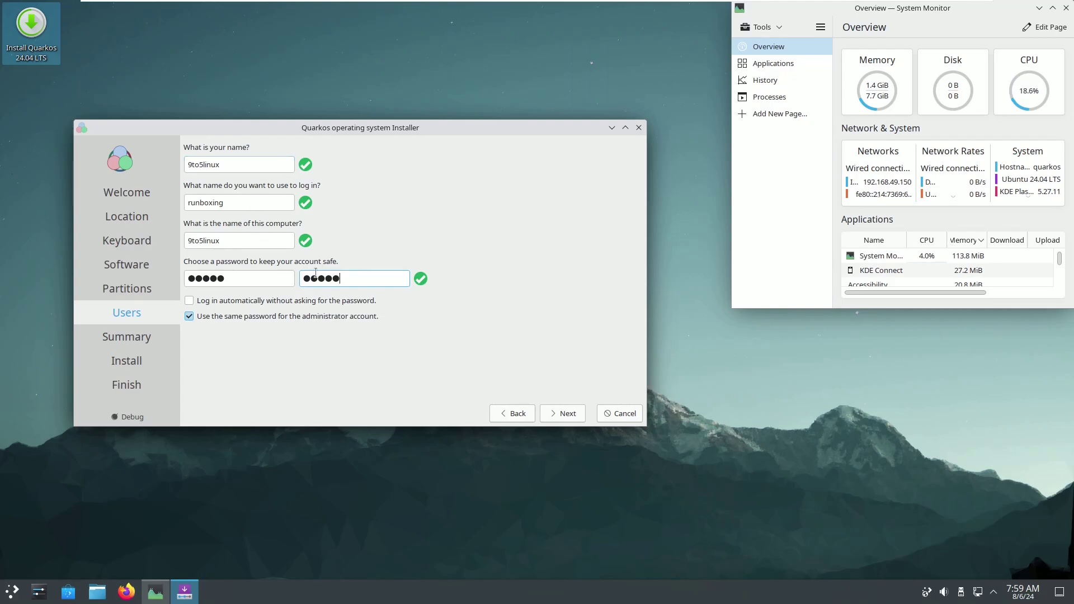
# Step: Enable automatic login, view the separate administrator password fields, and keep the same password for the administrator account
pyautogui.click(209, 304)
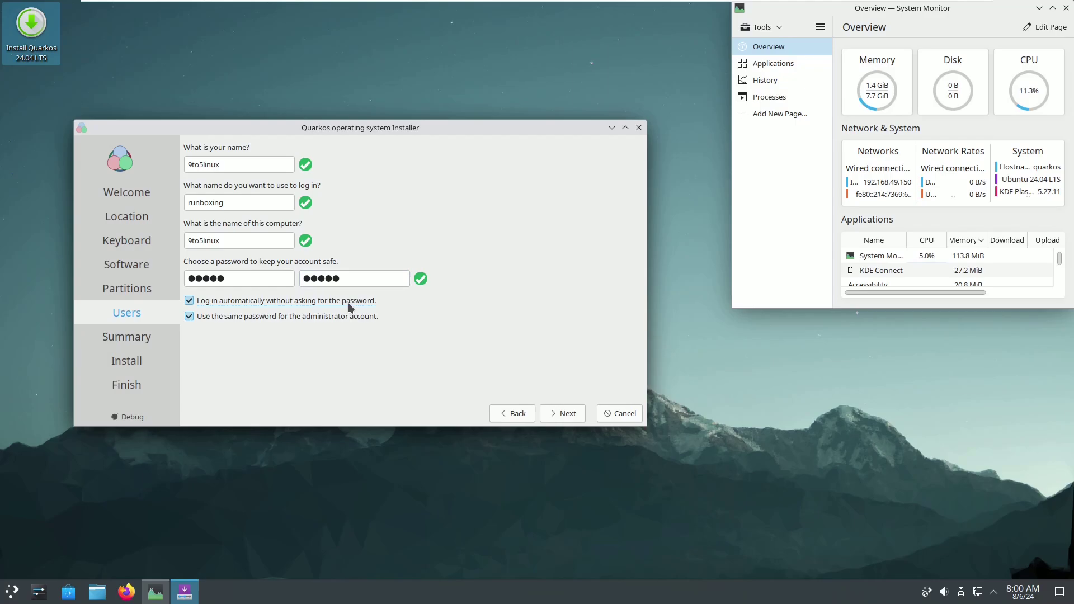
pyautogui.click(196, 301)
pyautogui.click(189, 316)
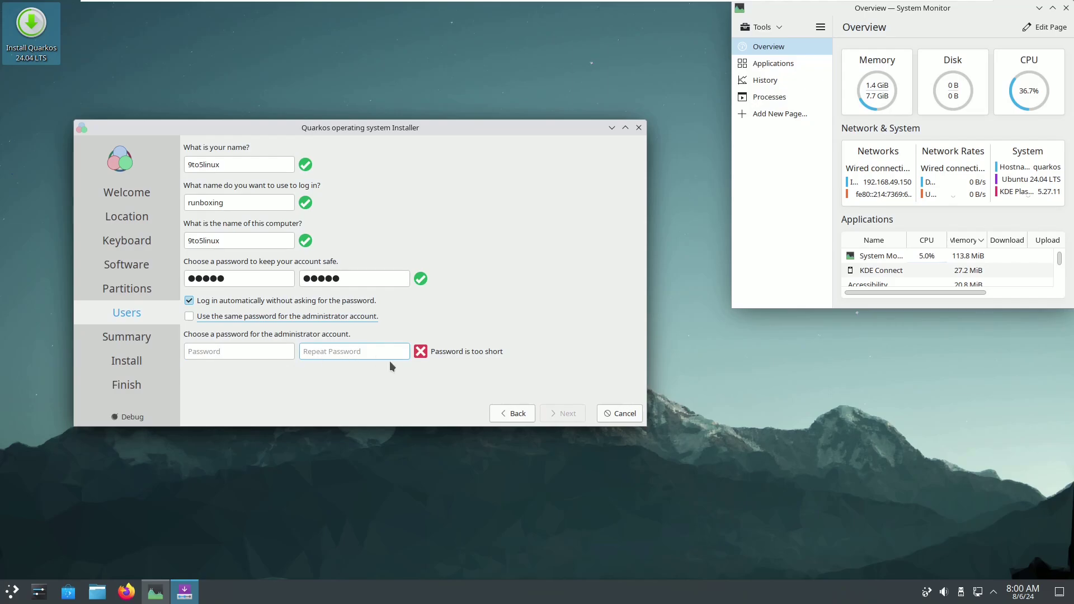
pyautogui.click(226, 316)
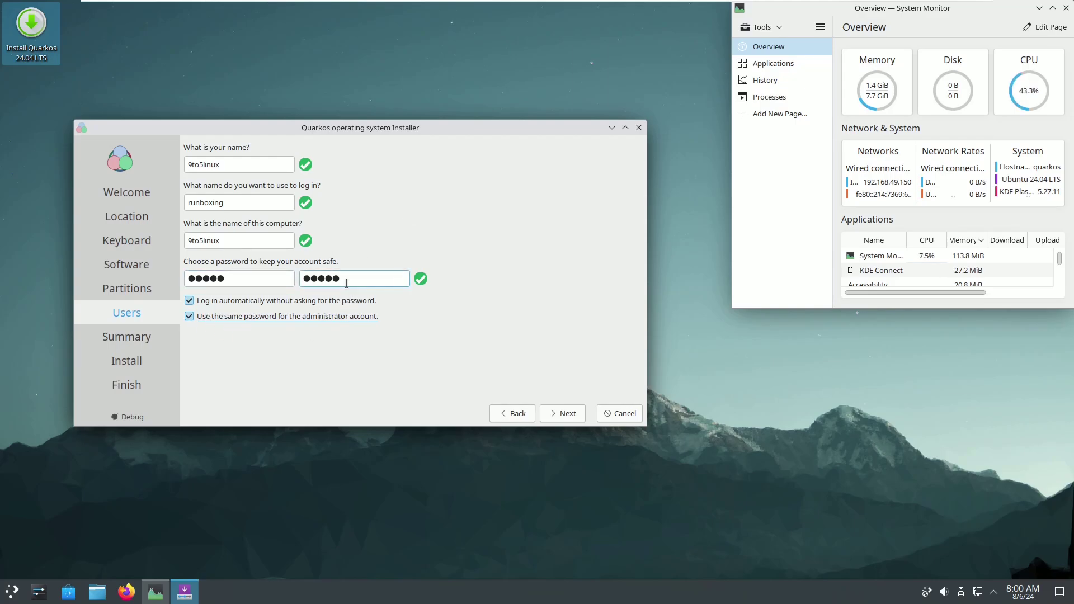
# Step: Continue to the installation summary to review the planned changes, and quit the installer without installing
pyautogui.click(557, 415)
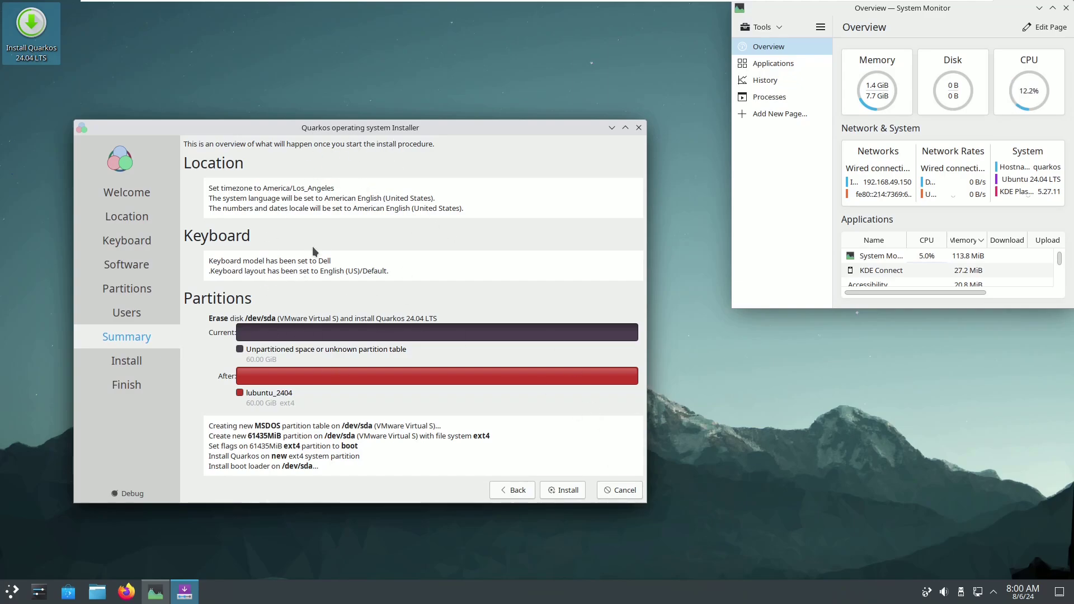
pyautogui.click(506, 486)
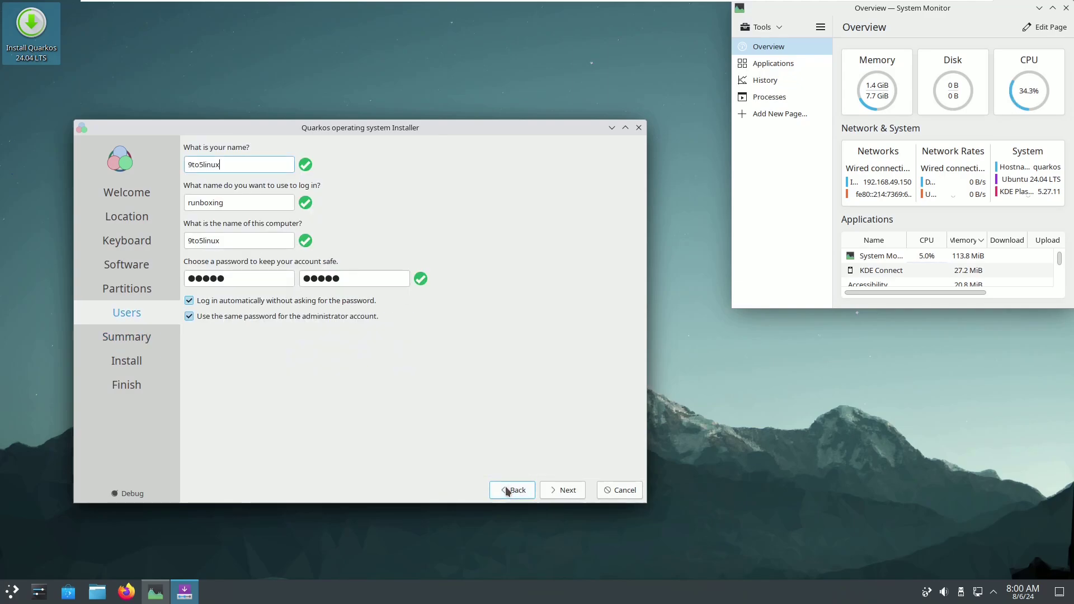
pyautogui.click(557, 487)
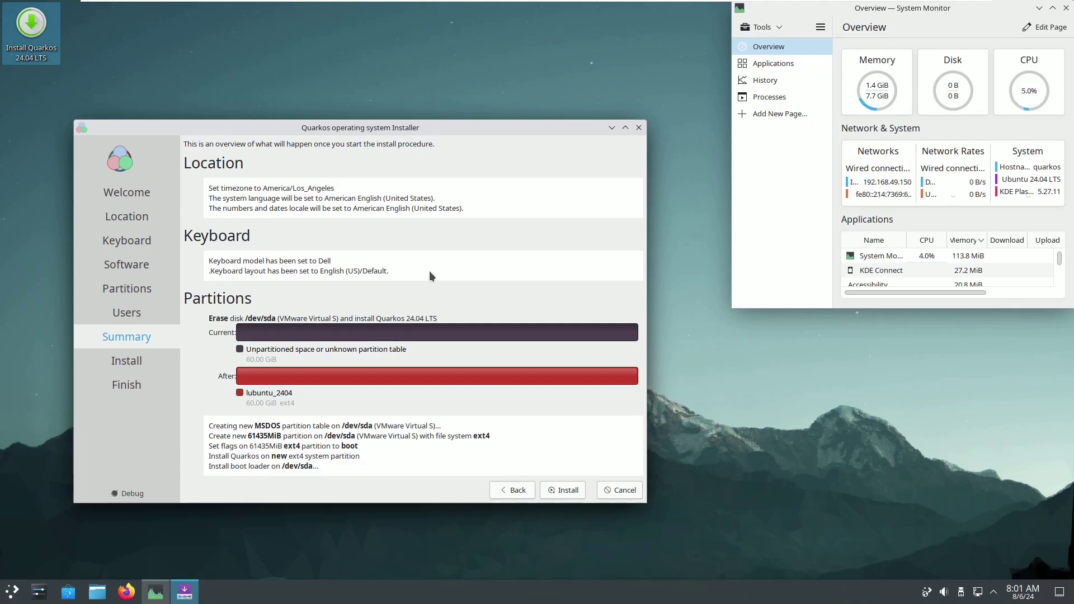
pyautogui.click(638, 128)
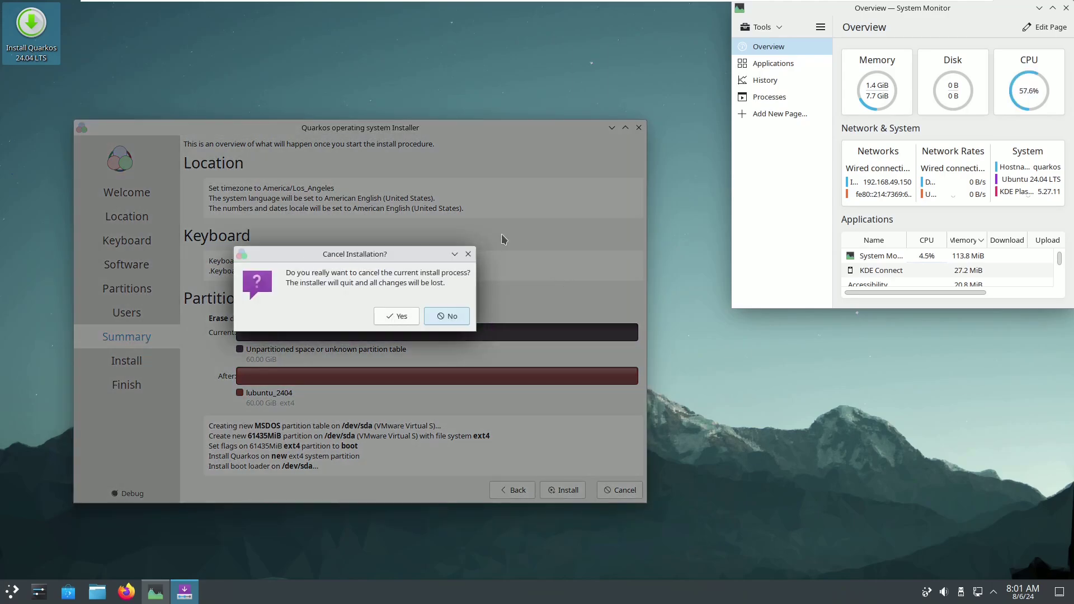
pyautogui.click(396, 316)
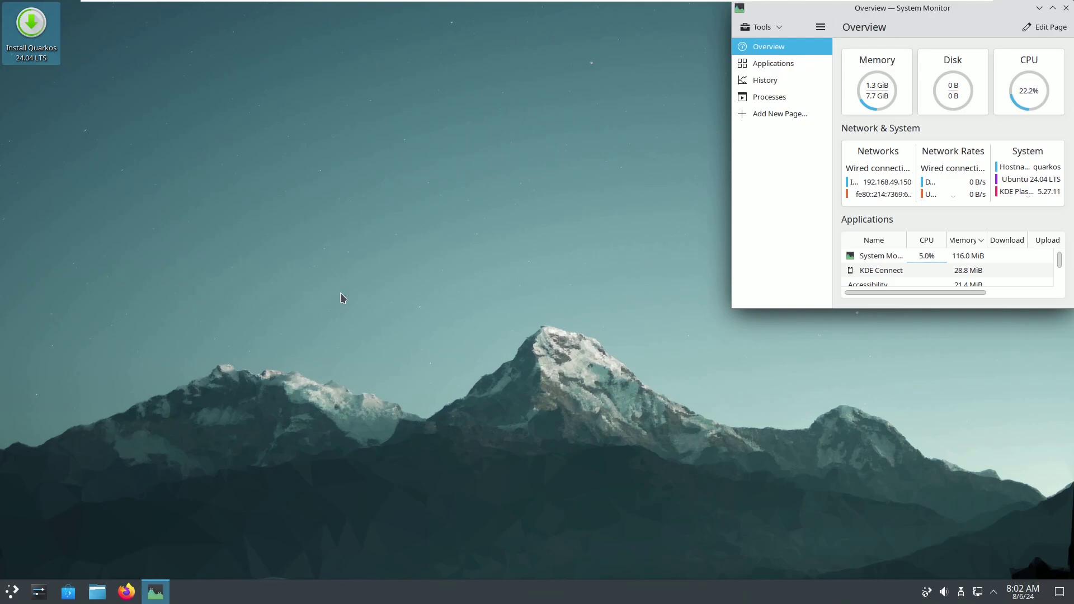
# Step: Find Q4OS Software Centre among all installed applications and launch it
pyautogui.click(12, 591)
pyautogui.moveTo(60, 344)
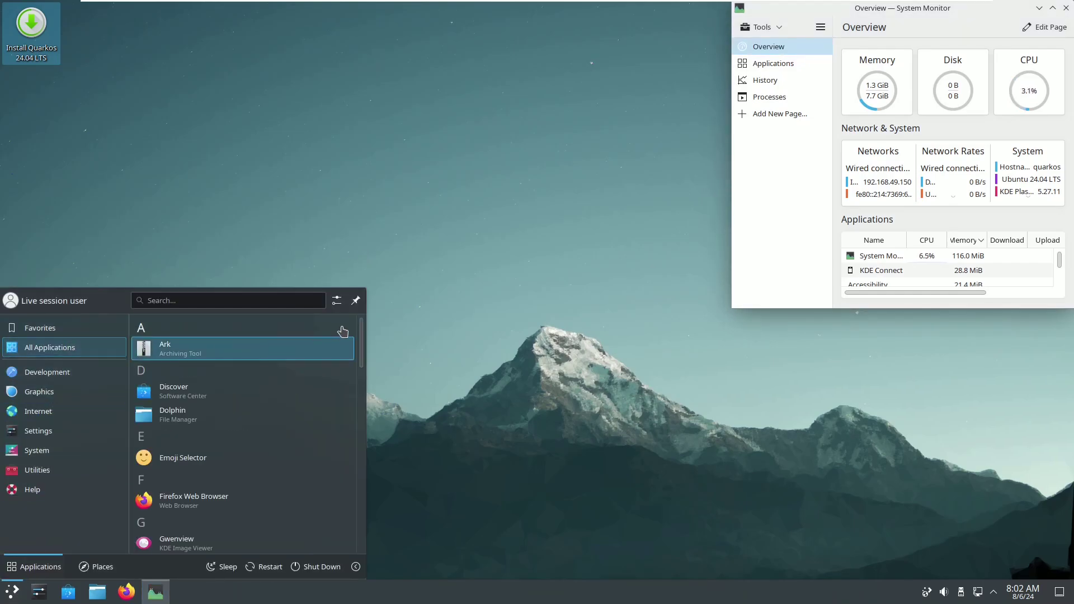
pyautogui.moveTo(362, 342); pyautogui.dragTo(364, 486)
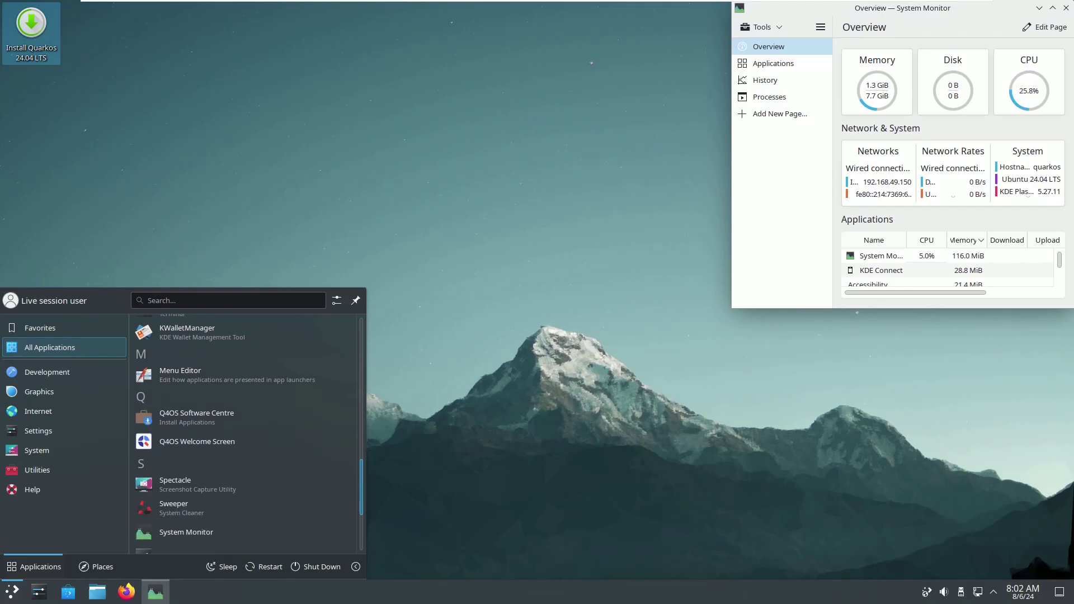
pyautogui.click(217, 419)
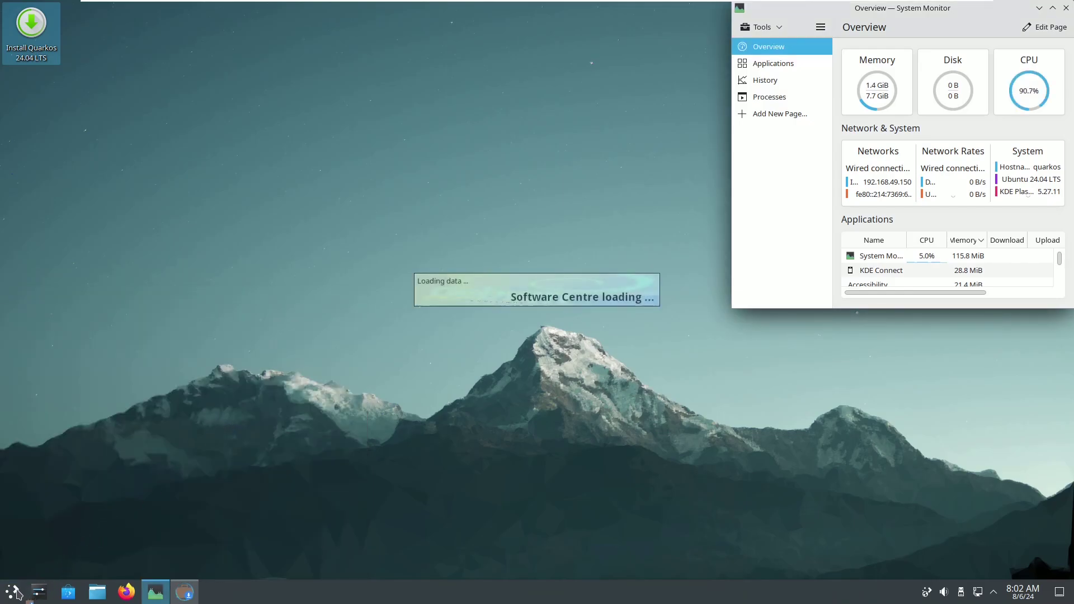
# Step: Launch the Q4OS Welcome Screen and move its window clear of the Software Centre message
pyautogui.press('super')
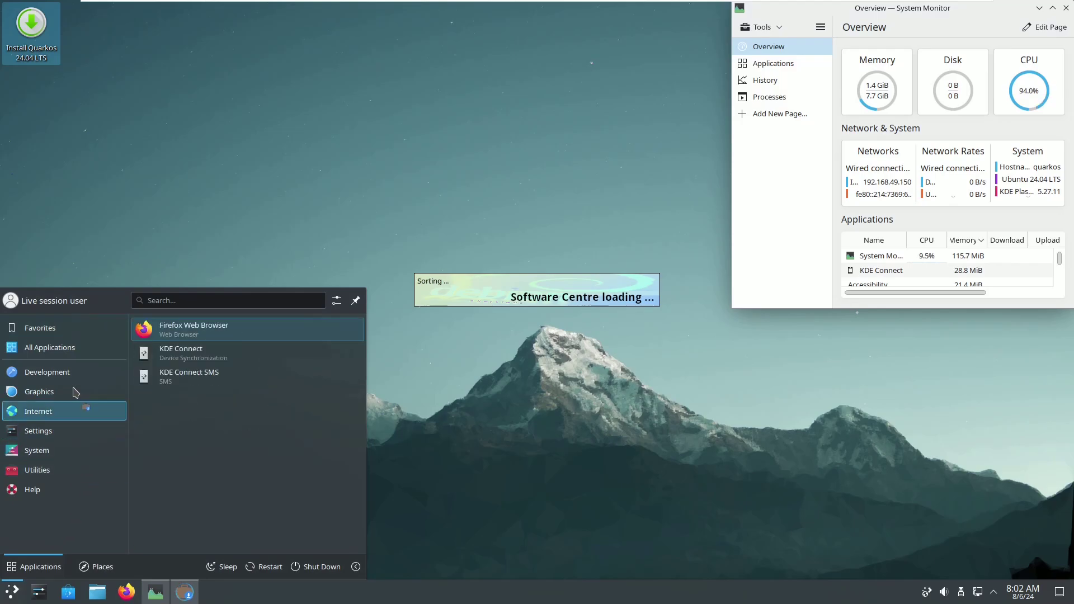
pyautogui.moveTo(72, 352)
pyautogui.moveTo(362, 357); pyautogui.dragTo(363, 498)
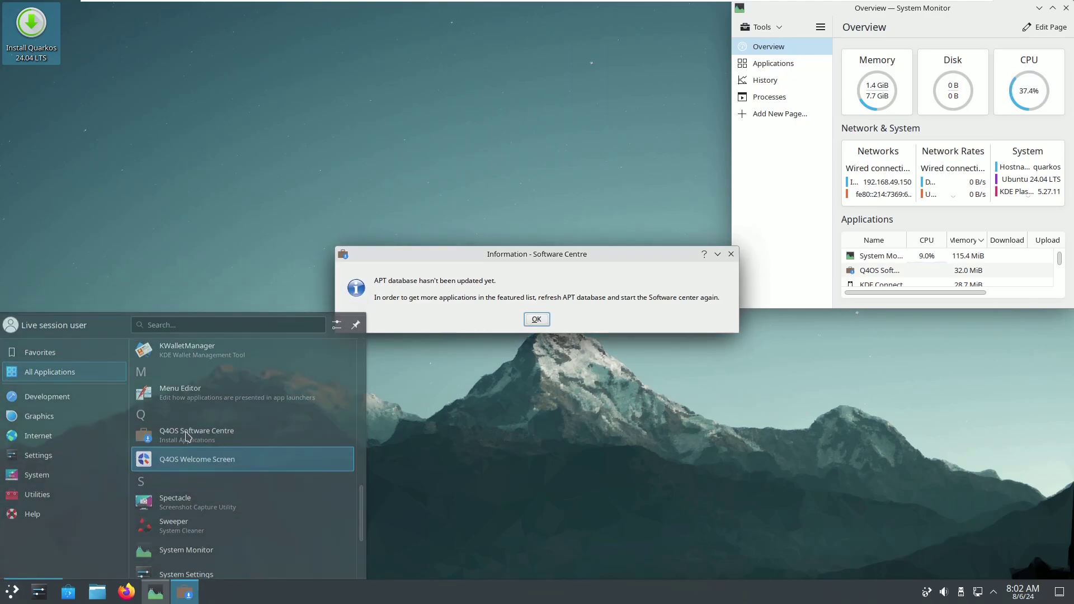
pyautogui.click(206, 440)
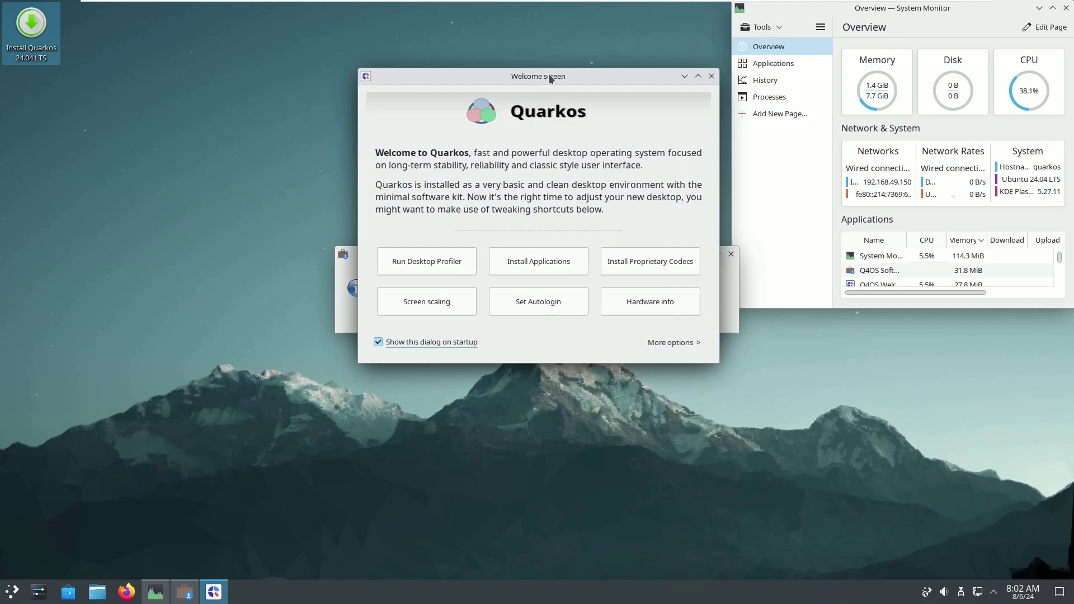
pyautogui.moveTo(548, 74); pyautogui.dragTo(233, 92)
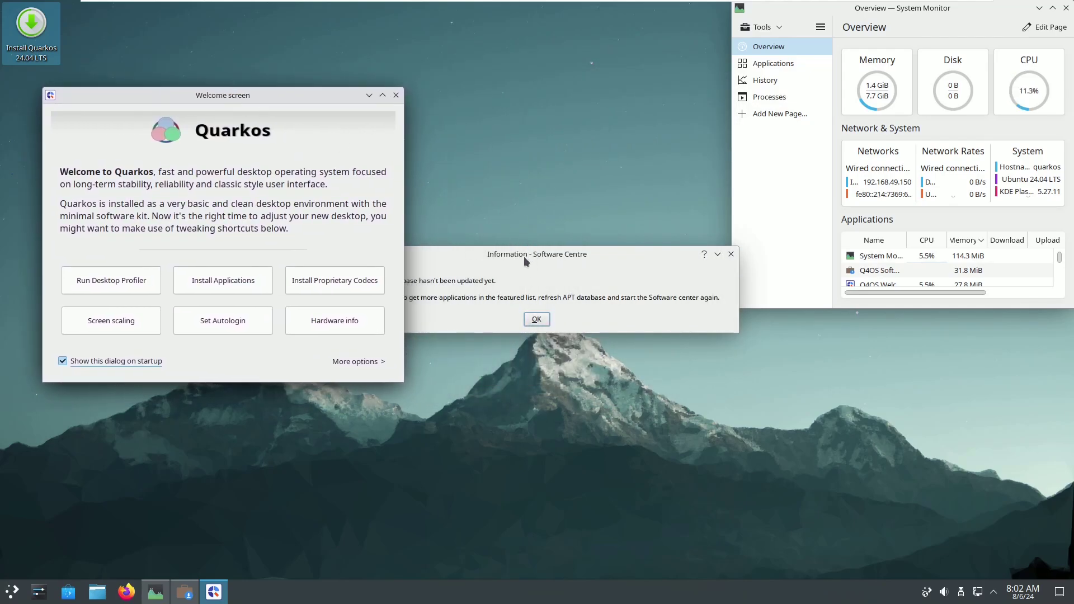
# Step: Dismiss the Software Centre's APT notice, look at the featured Plasma Discover and Google Chrome entries, and launch the Discover manager
pyautogui.moveTo(524, 256); pyautogui.dragTo(562, 259)
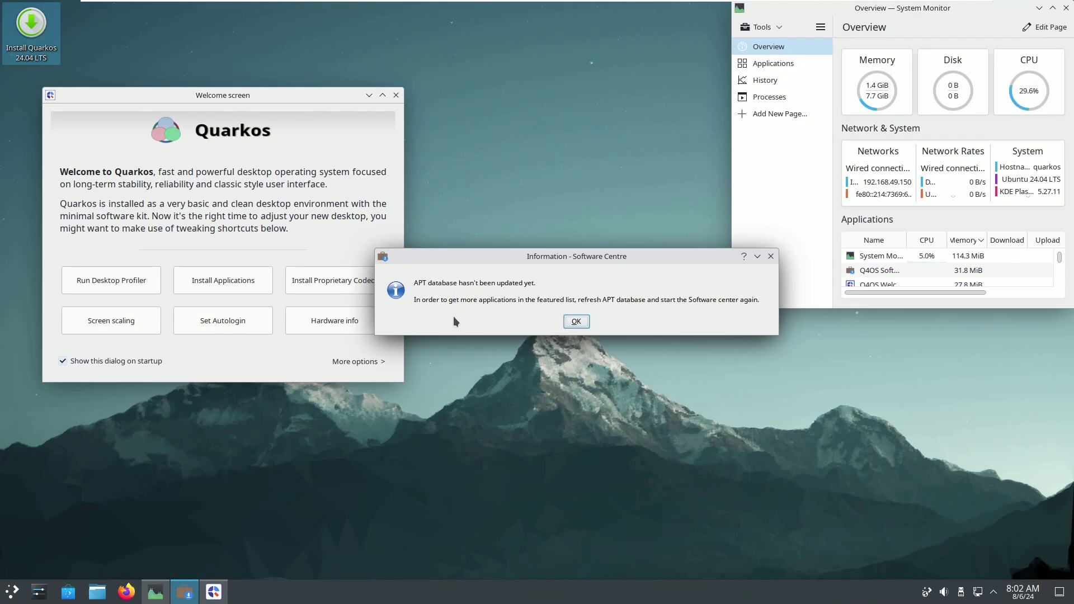
pyautogui.click(578, 321)
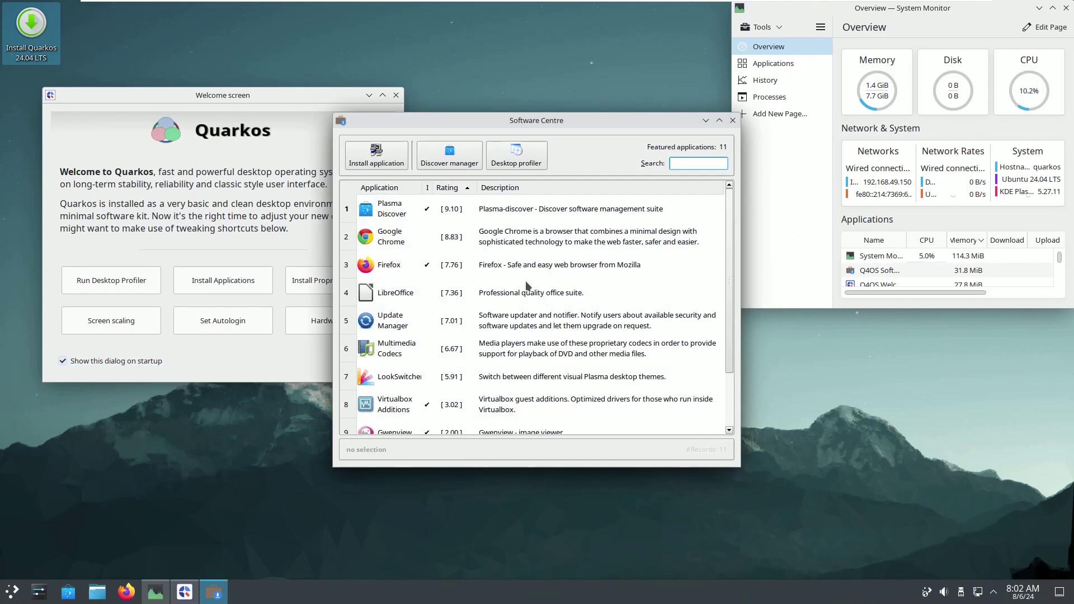
pyautogui.moveTo(727, 233); pyautogui.dragTo(735, 197)
pyautogui.click(421, 206)
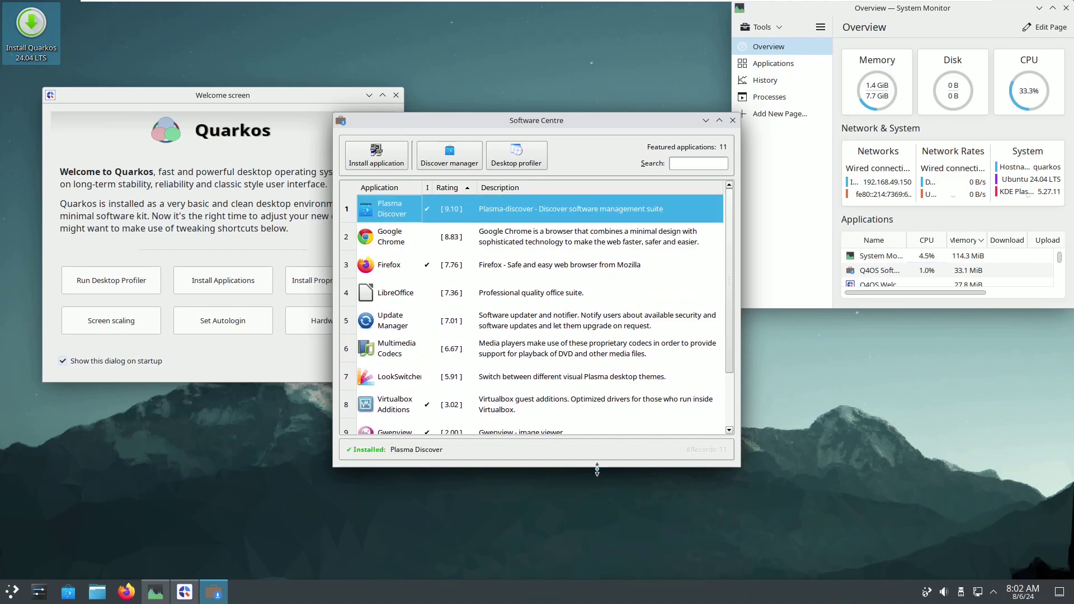
pyautogui.click(430, 237)
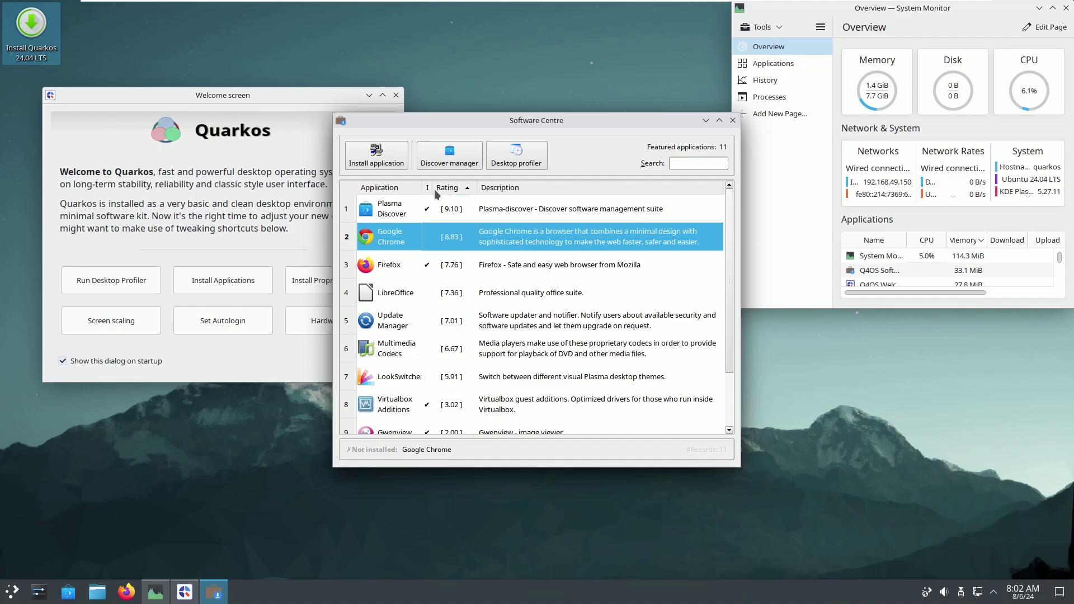
pyautogui.click(450, 159)
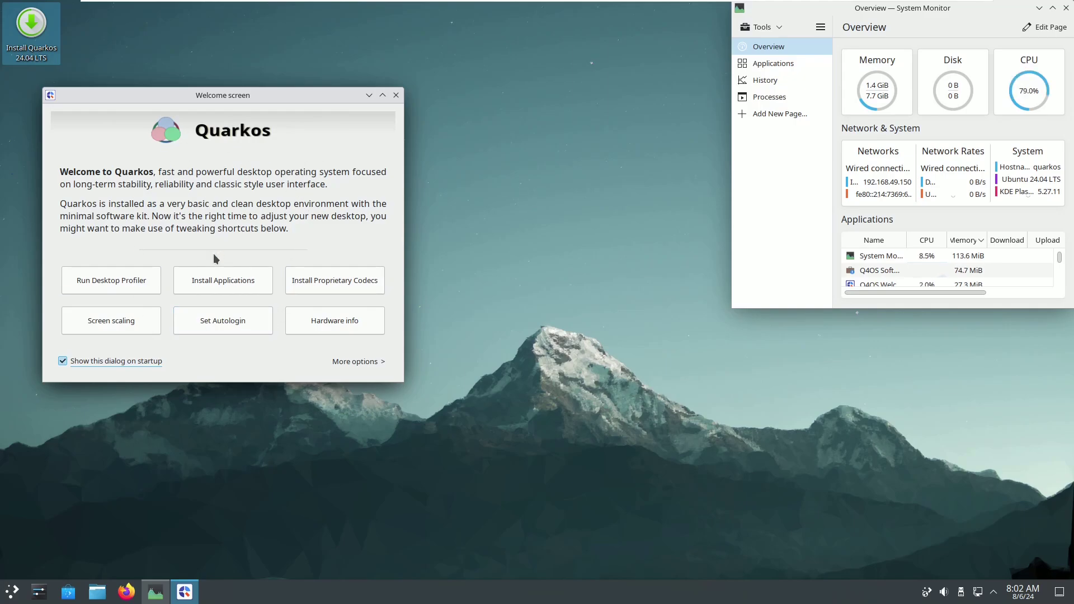
# Step: Turn off showing the Welcome screen on startup, view its additional options, and close the window
pyautogui.click(125, 362)
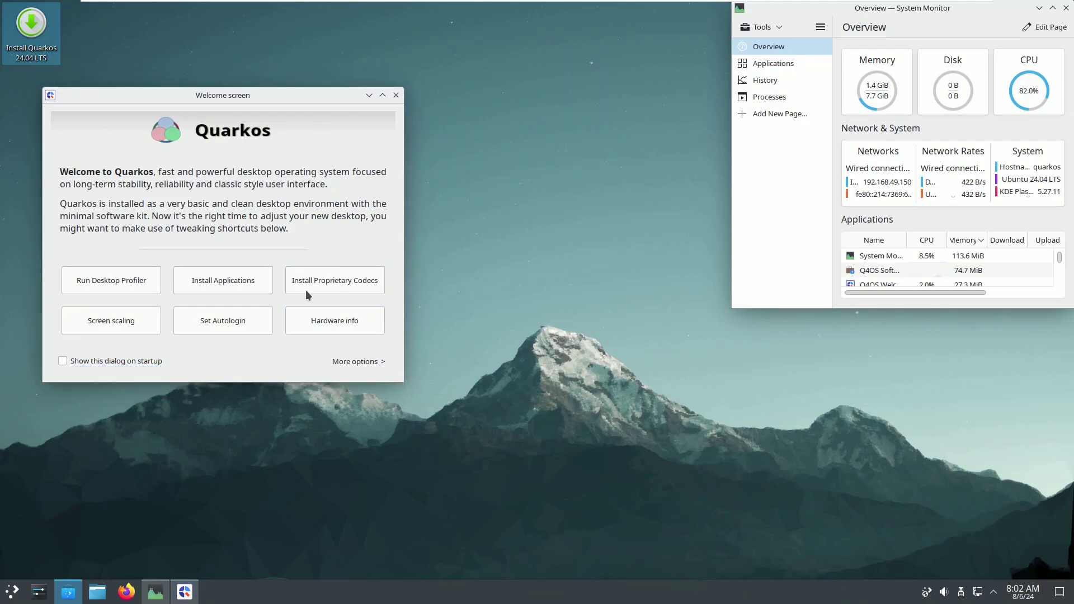
pyautogui.click(335, 281)
pyautogui.click(225, 230)
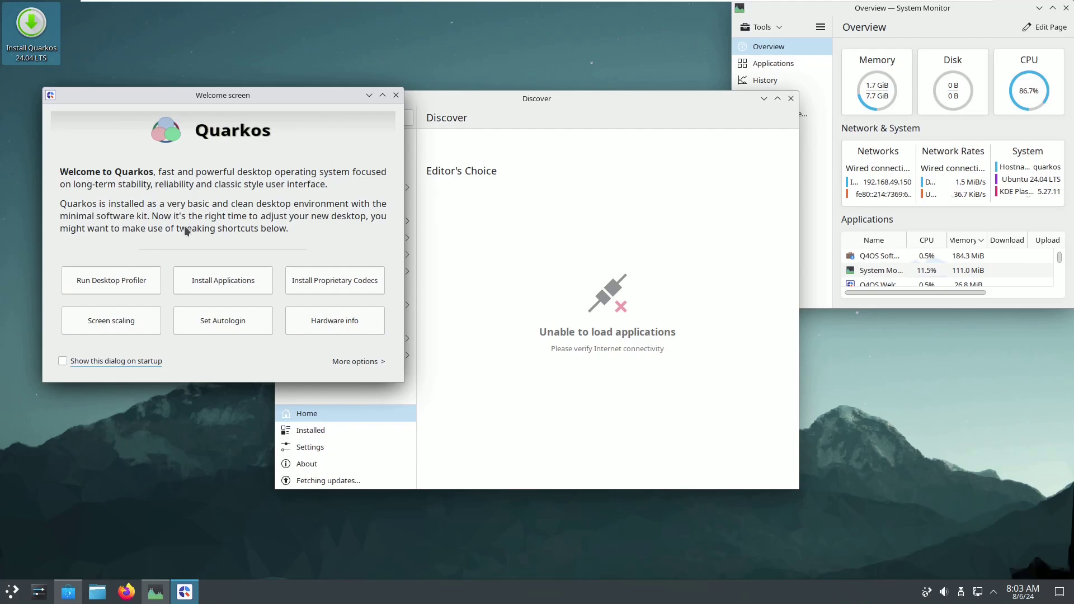
pyautogui.click(343, 363)
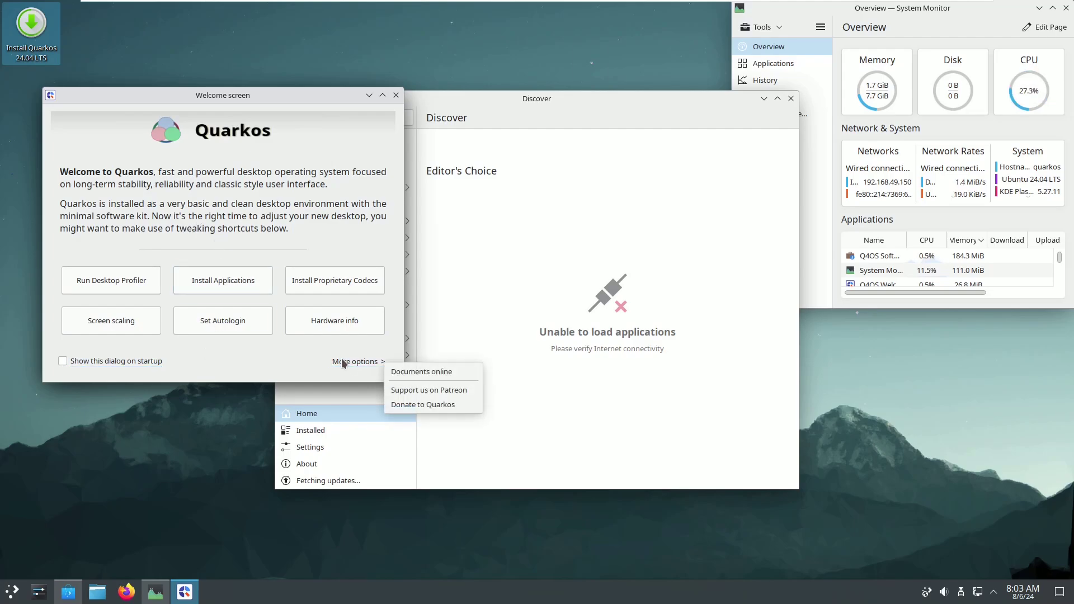
pyautogui.click(396, 97)
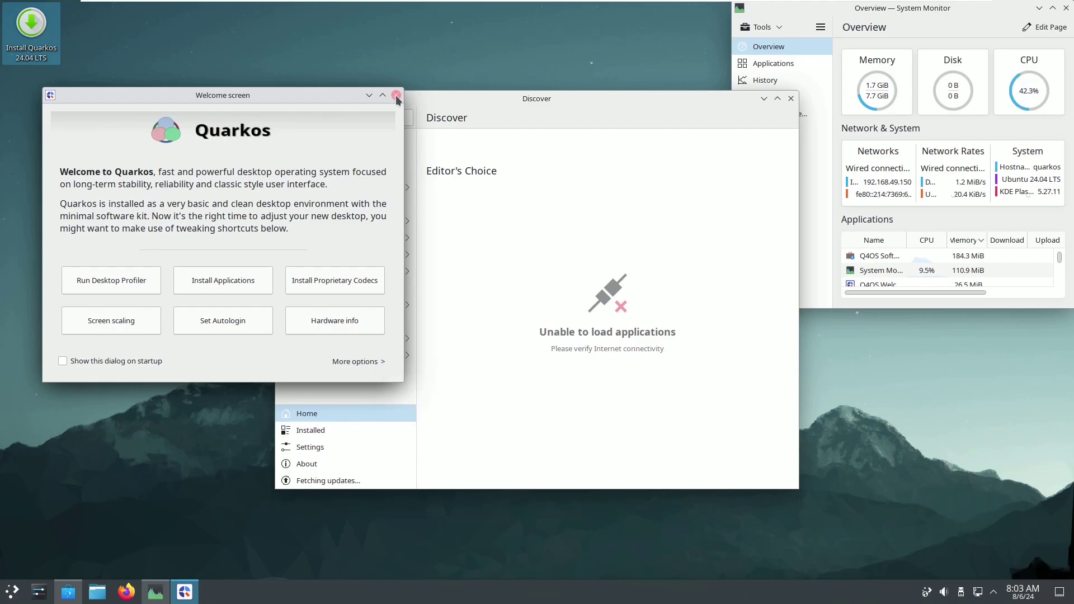
pyautogui.click(396, 96)
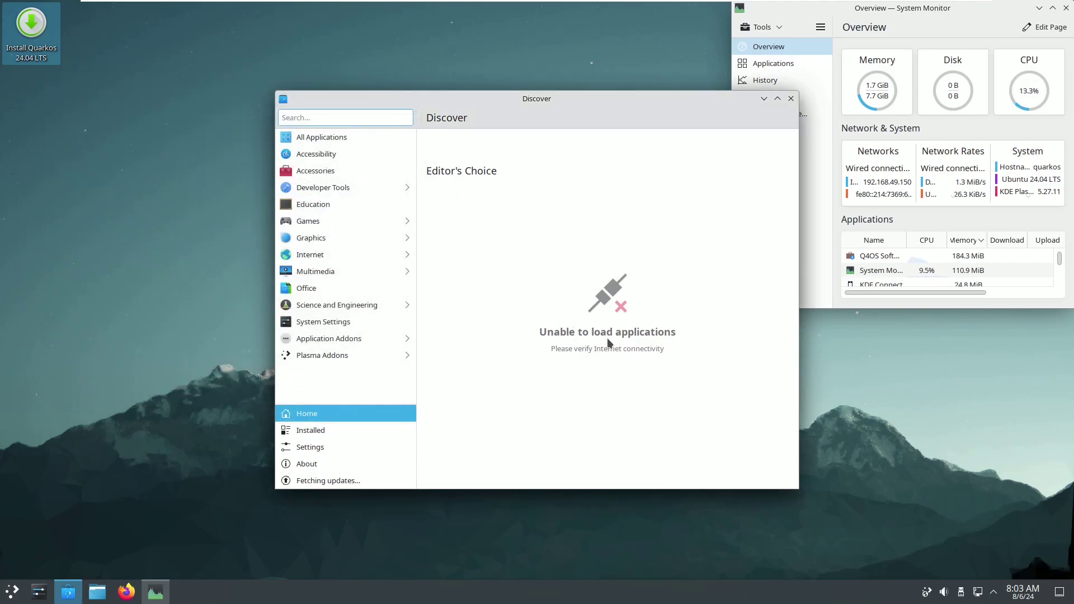
# Step: Move the Discover window aside and look through the tray's status, volume, Disks & Devices, Networks and calendar pop-ups
pyautogui.moveTo(602, 112); pyautogui.dragTo(421, 111)
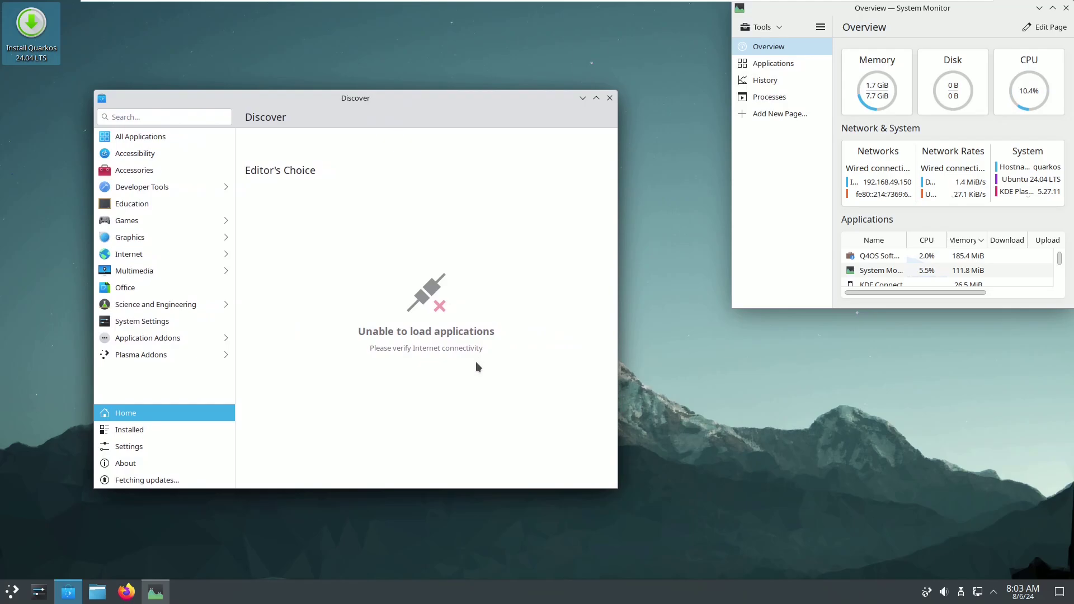
pyautogui.click(993, 593)
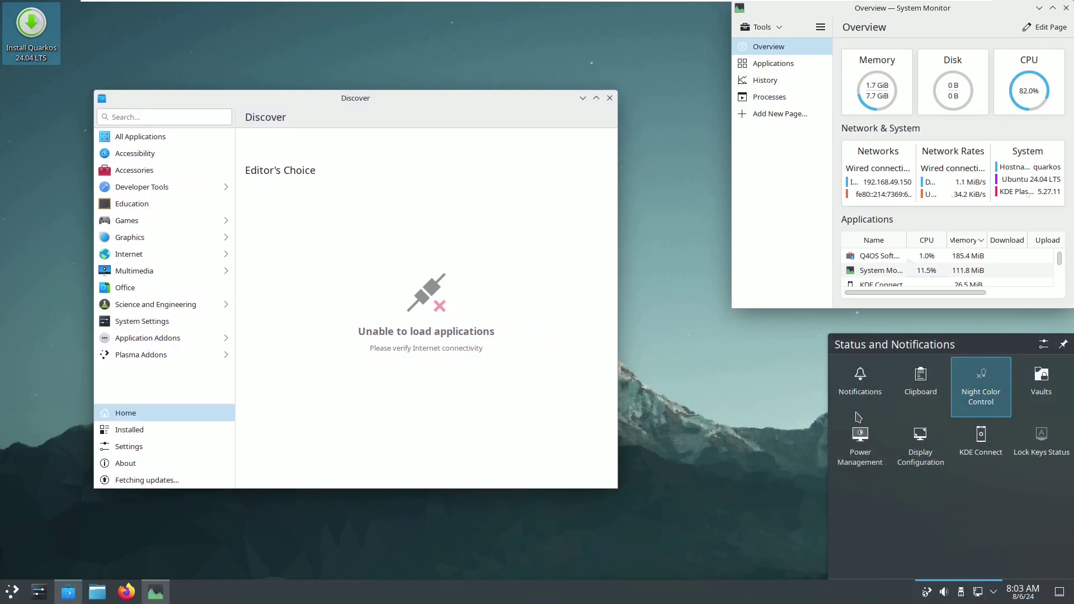
pyautogui.click(917, 582)
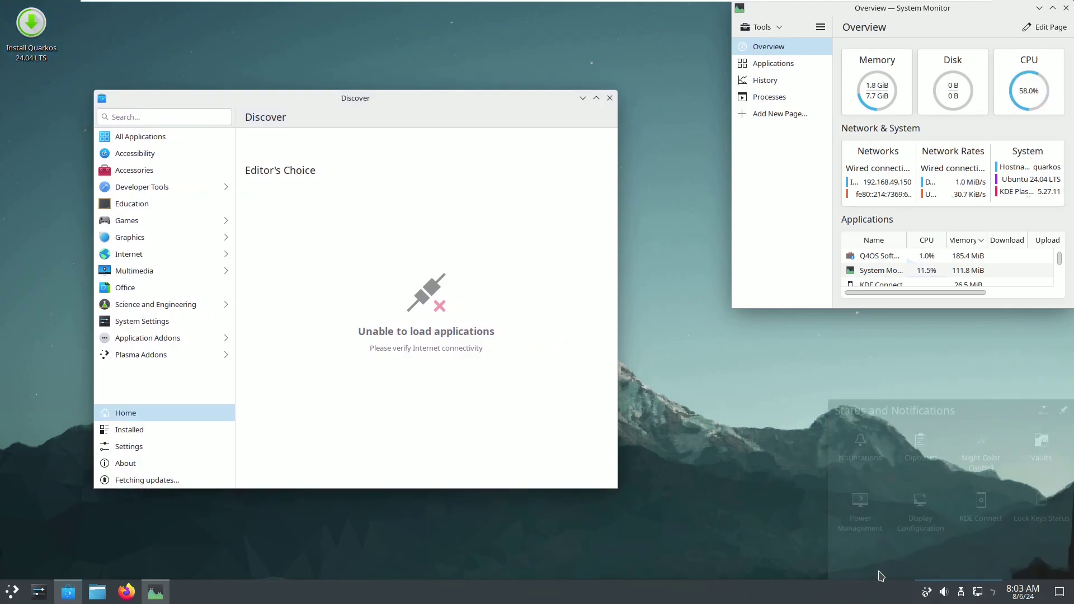
pyautogui.click(944, 592)
pyautogui.click(960, 593)
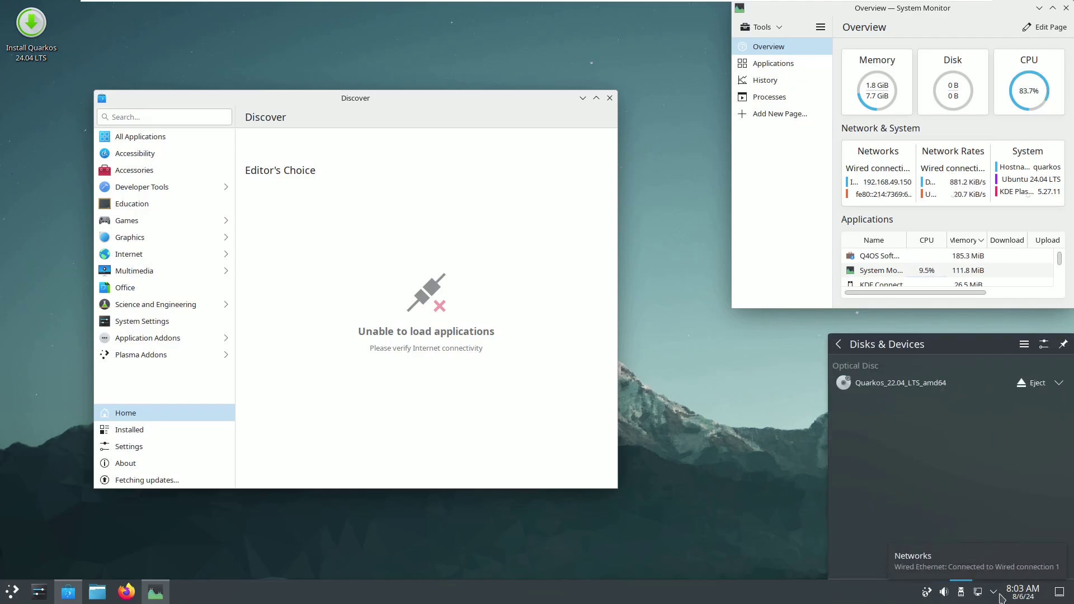
pyautogui.click(977, 594)
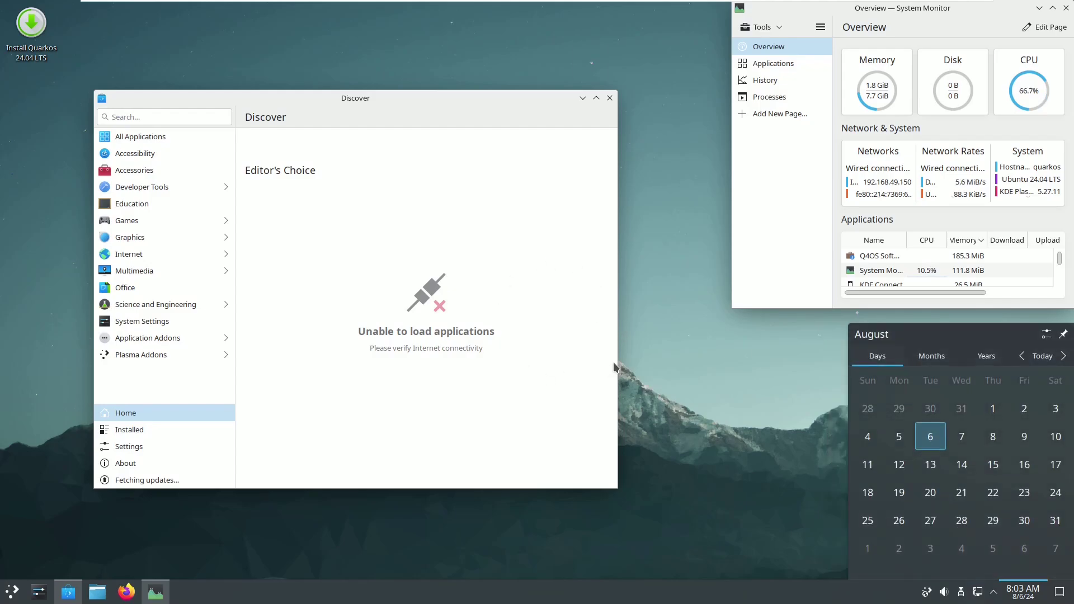
pyautogui.click(1016, 592)
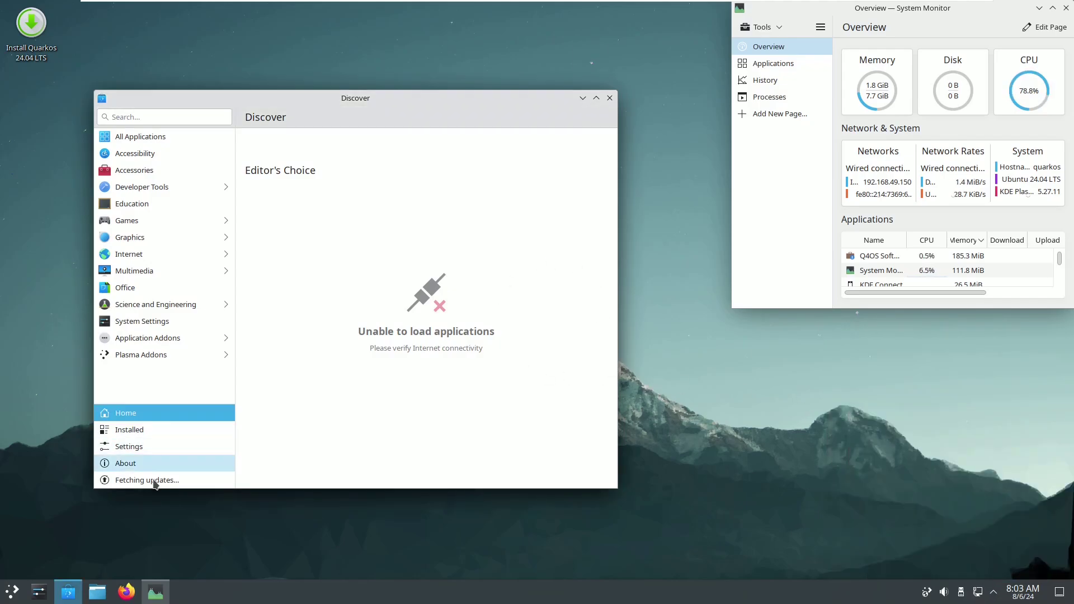
# Step: Look through Discover's updates, About, Settings and Installed pages, ending on the Home page
pyautogui.click(155, 482)
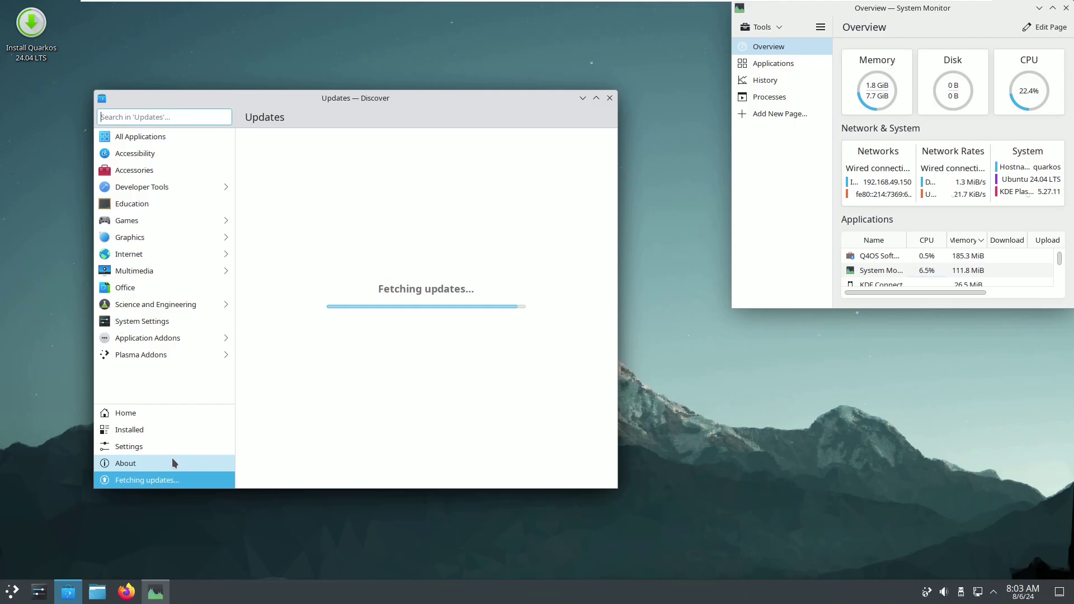
pyautogui.click(173, 459)
pyautogui.click(165, 446)
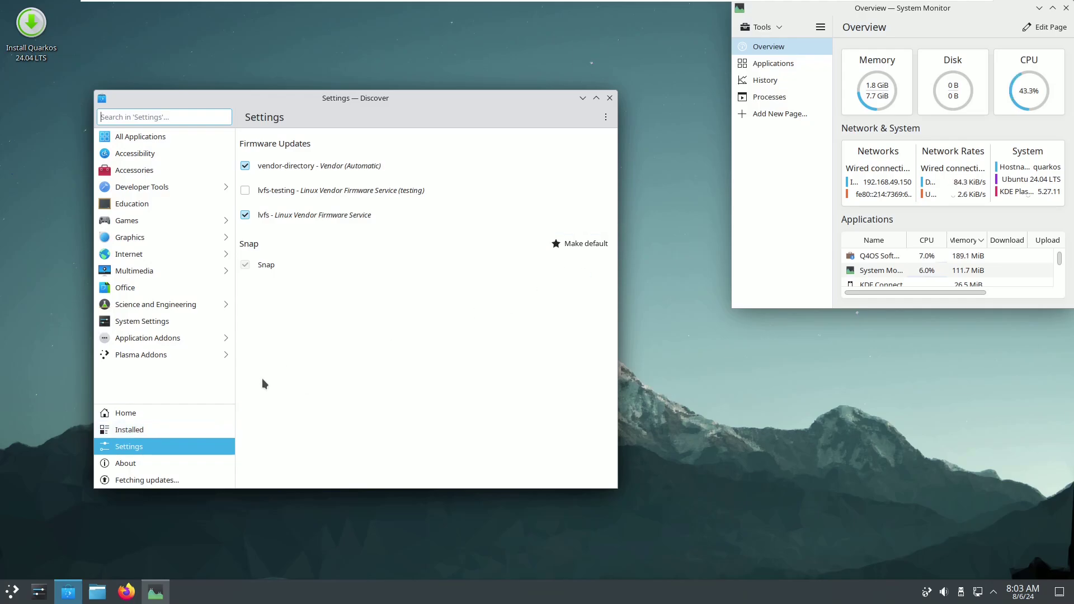
pyautogui.click(159, 430)
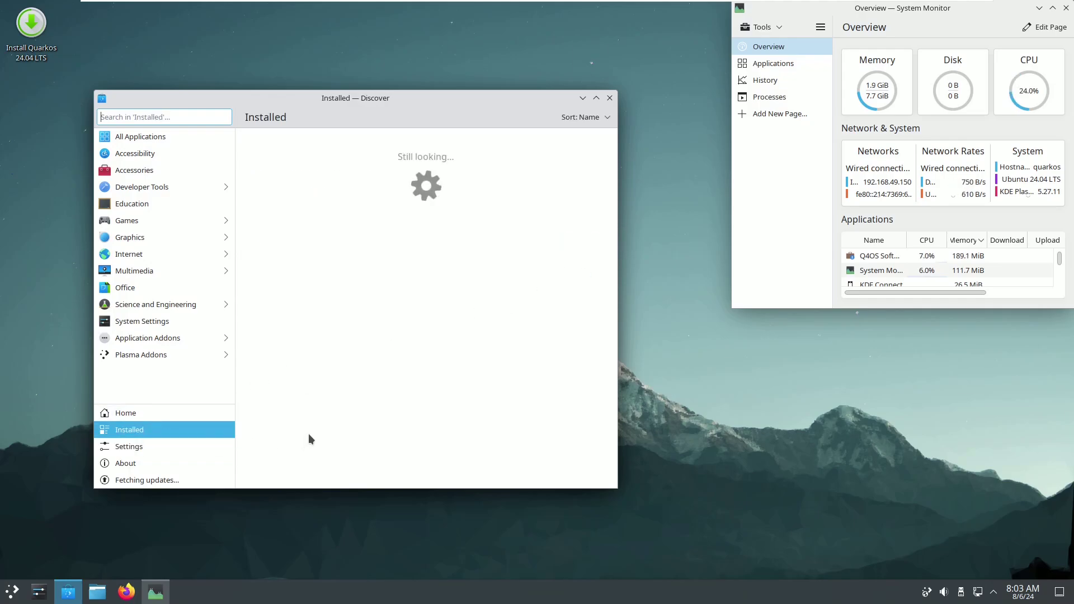
pyautogui.click(163, 411)
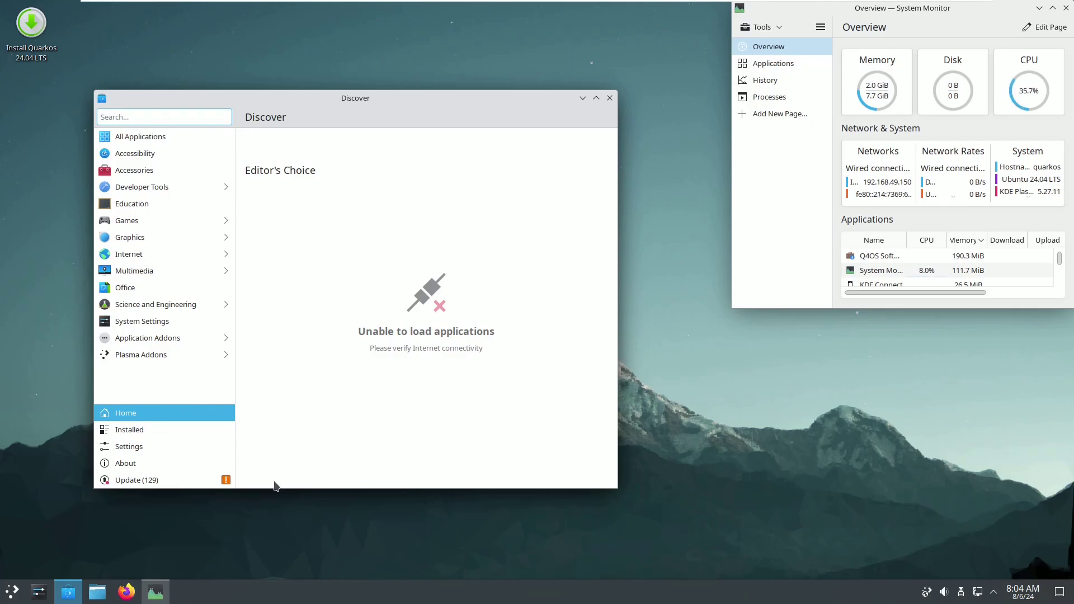
# Step: Review the system software updates listed in Discover, and close both Discover and the Software Centre
pyautogui.click(193, 482)
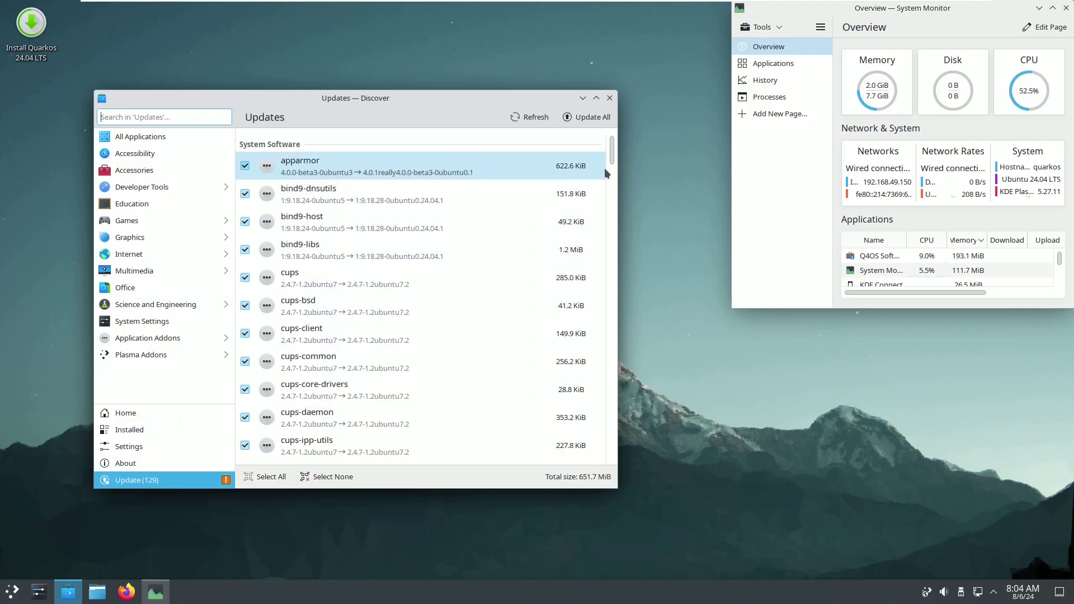
pyautogui.moveTo(610, 153)
pyautogui.mouseDown()
pyautogui.moveTo(612, 453)
pyautogui.moveTo(615, 135)
pyautogui.mouseUp()
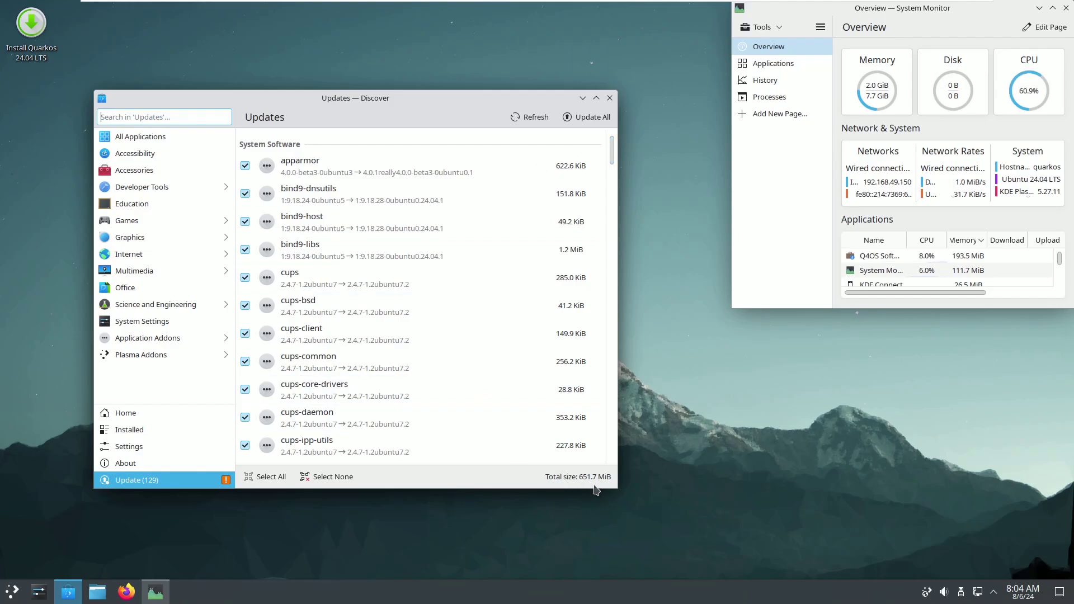
pyautogui.click(609, 99)
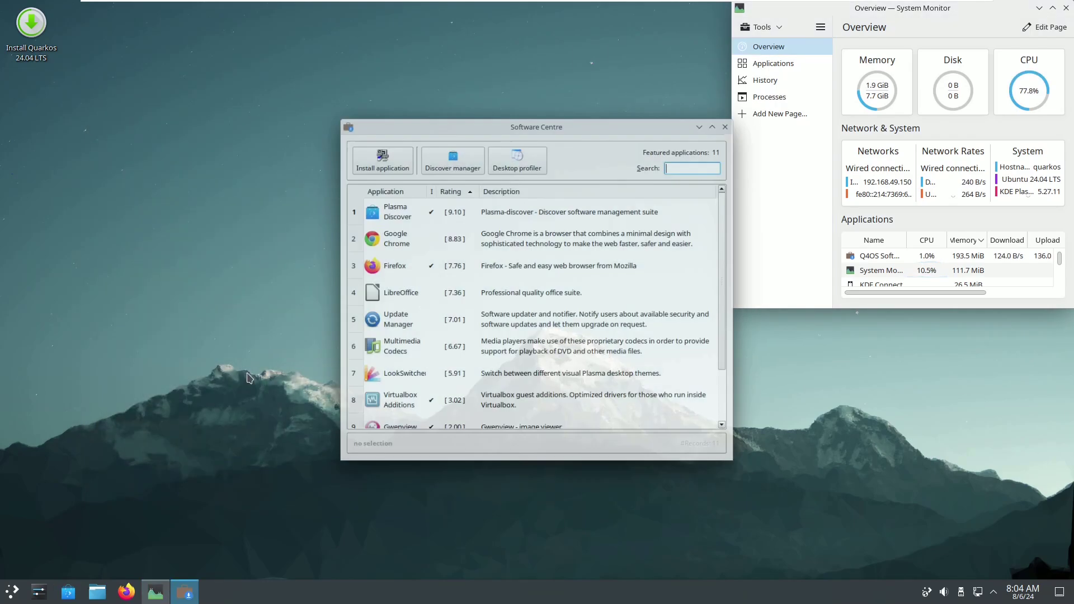
pyautogui.click(733, 121)
# Step: Open the desktop and wallpaper configuration, move its window aside, look at the wallpaper choices, and cancel without changes
pyautogui.rightClick(120, 178)
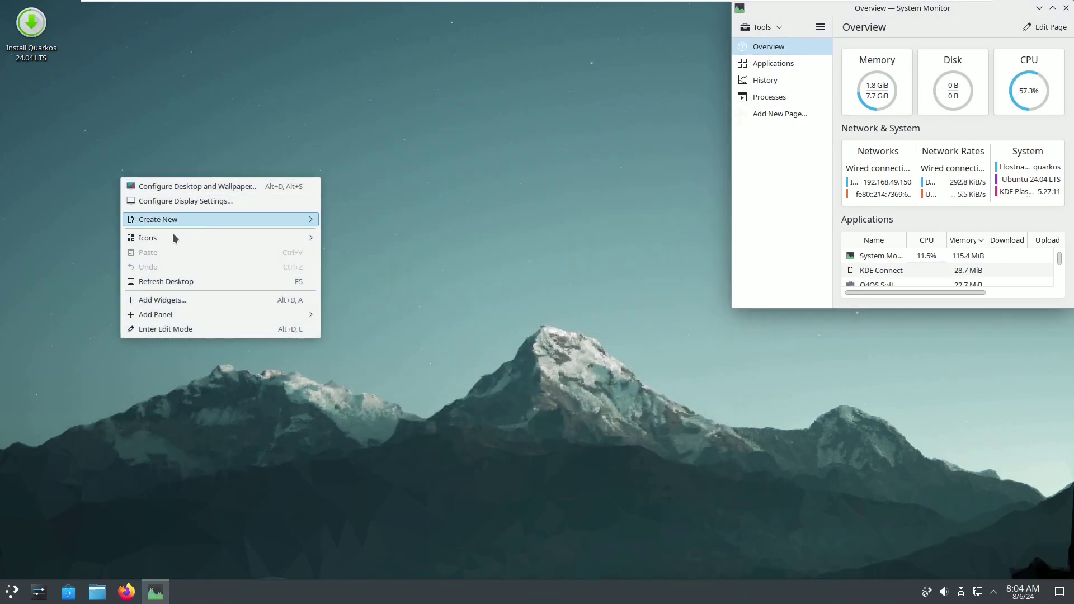
pyautogui.click(208, 185)
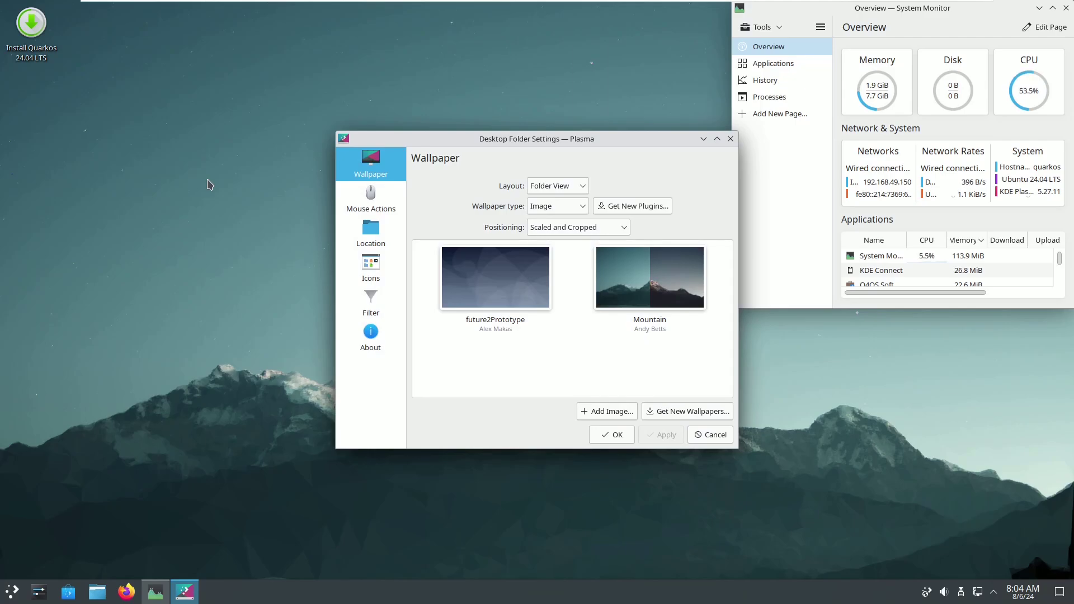
pyautogui.moveTo(521, 141); pyautogui.dragTo(327, 139)
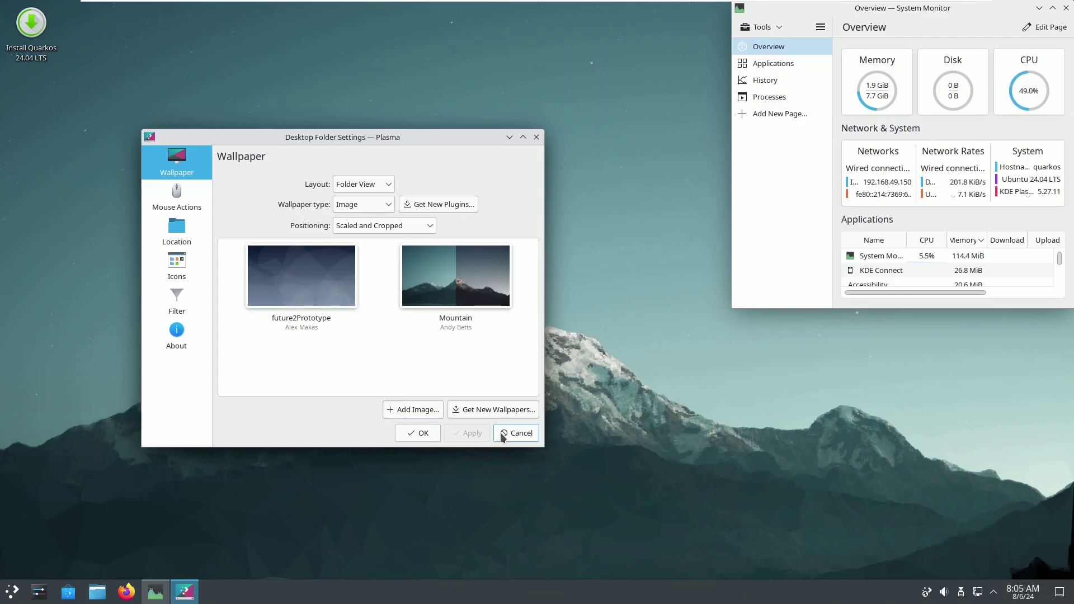
pyautogui.click(176, 334)
pyautogui.click(513, 434)
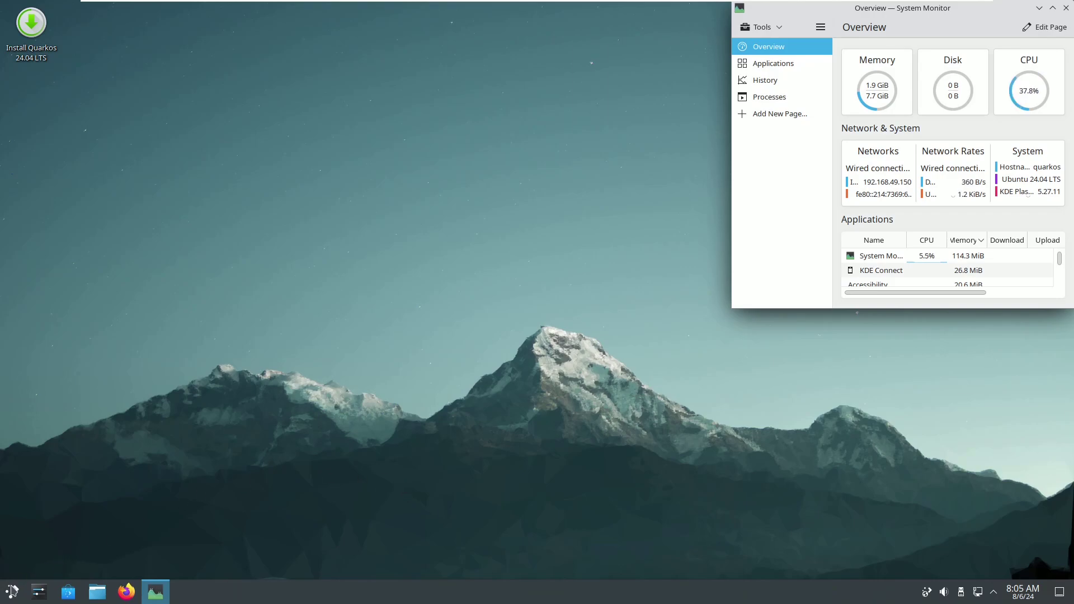
# Step: Look through the full list of installed applications in the application launcher
pyautogui.click(12, 591)
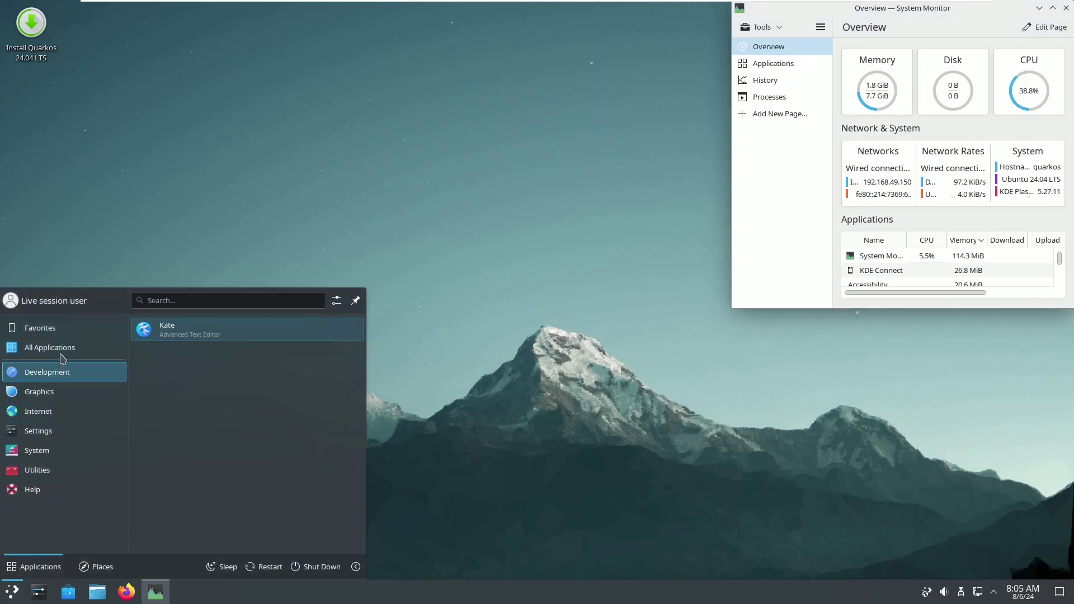
pyautogui.moveTo(62, 354)
pyautogui.moveTo(364, 342)
pyautogui.mouseDown()
pyautogui.moveTo(356, 531)
pyautogui.moveTo(364, 330)
pyautogui.mouseUp()
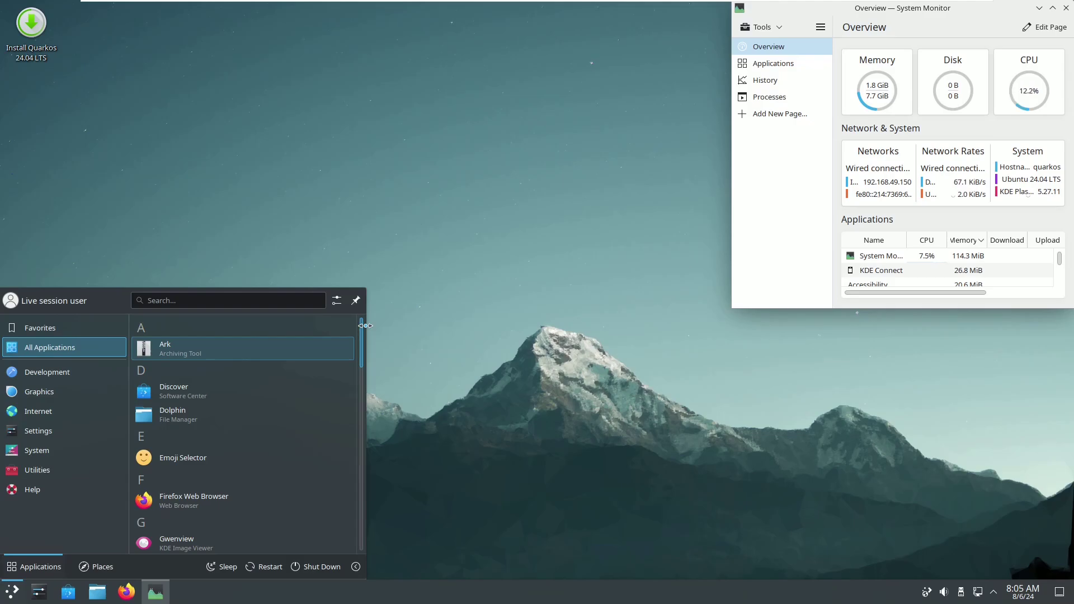
# Step: Maximize System Monitor, examine its Overview, Applications, History and Processes pages, and close it
pyautogui.click(1052, 8)
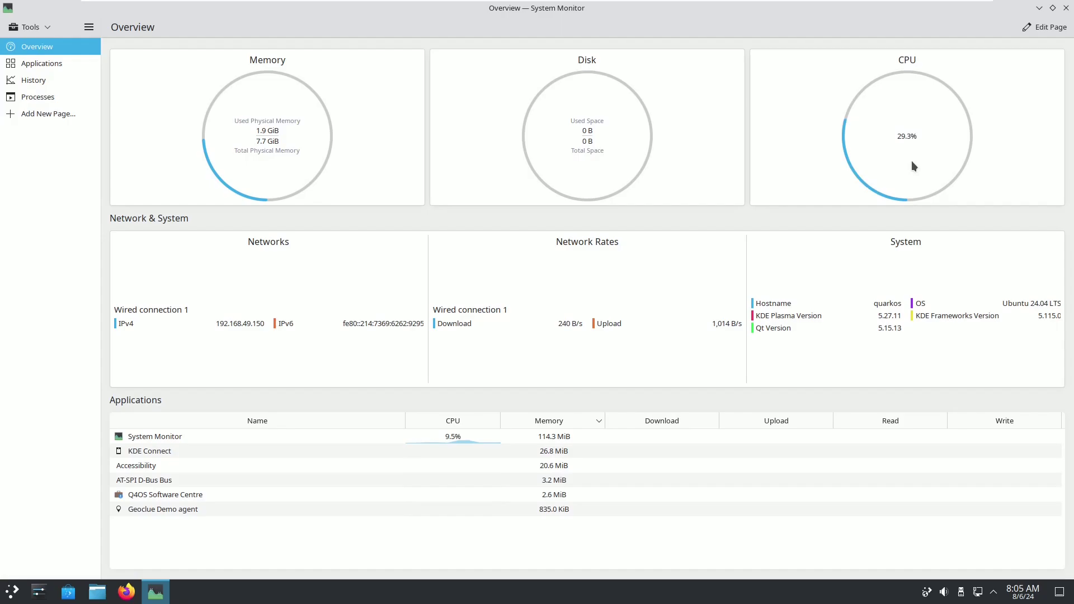
pyautogui.click(42, 63)
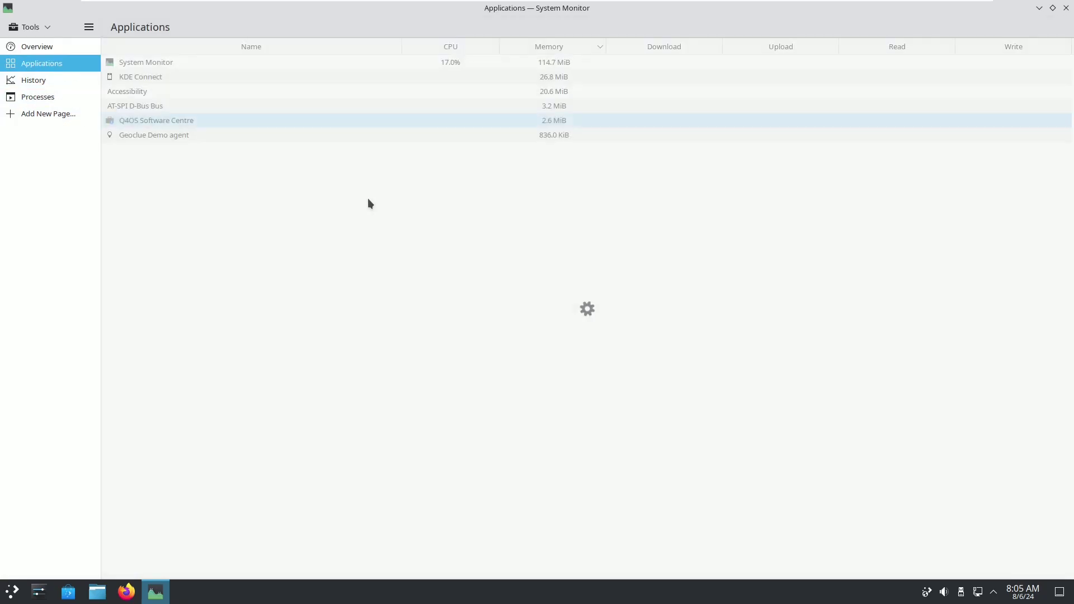
pyautogui.click(84, 80)
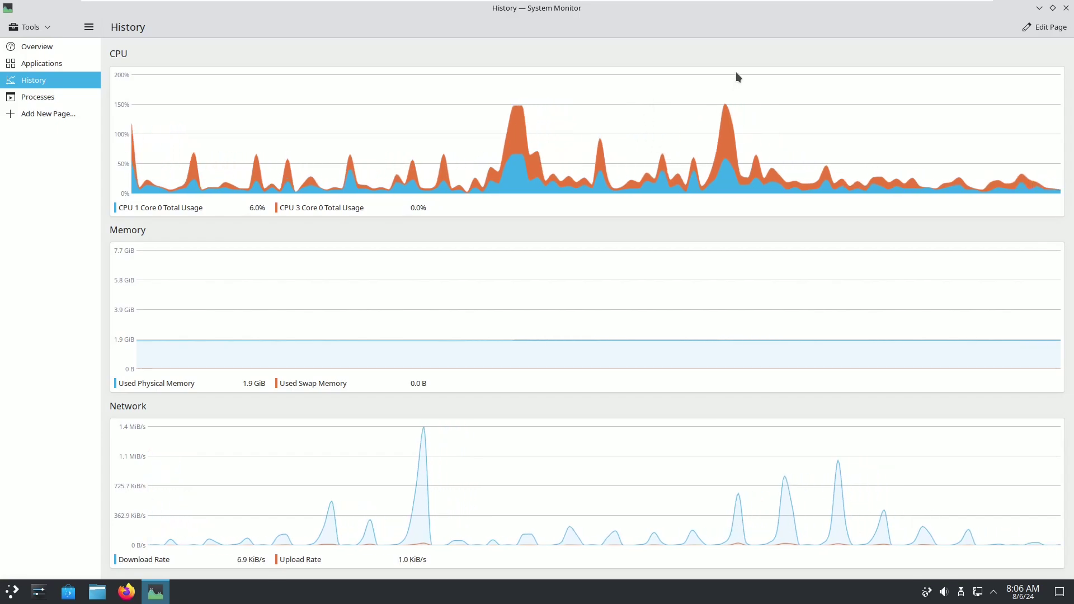
pyautogui.click(32, 100)
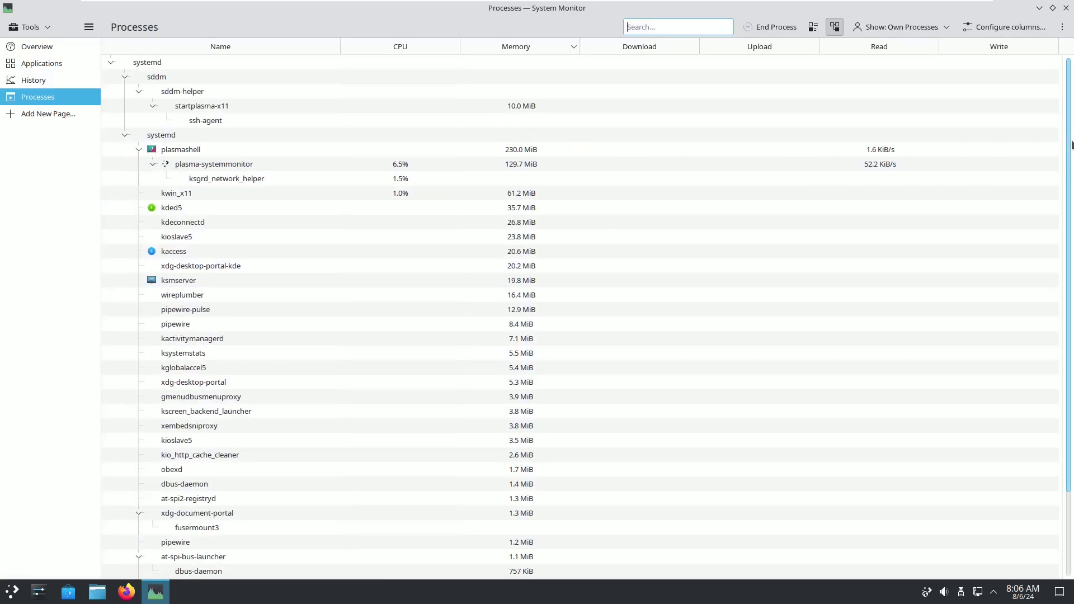
pyautogui.scroll(-2, 1066, 254)
pyautogui.scroll(2, 1066, 255)
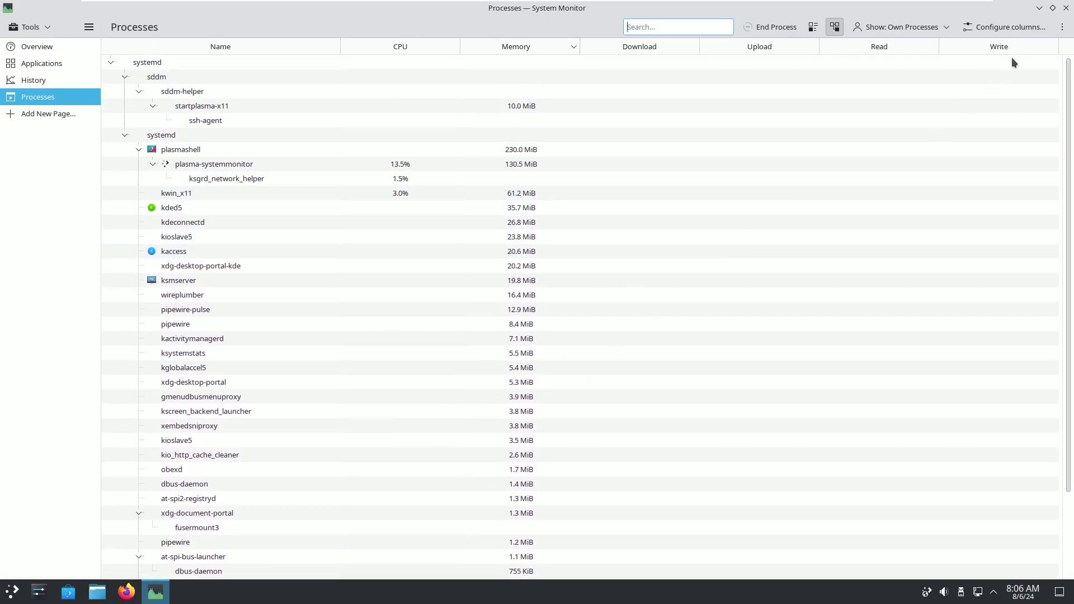
pyautogui.click(1066, 8)
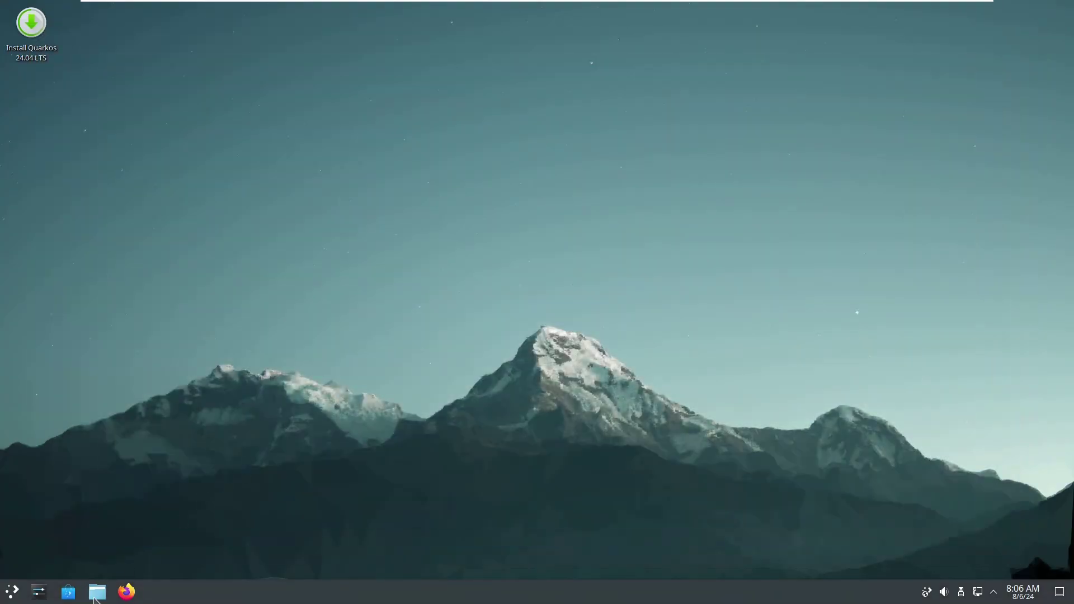
# Step: Open the Dolphin file manager, check its version in the About Dolphin information, and close it
pyautogui.moveTo(94, 597); pyautogui.dragTo(326, 257)
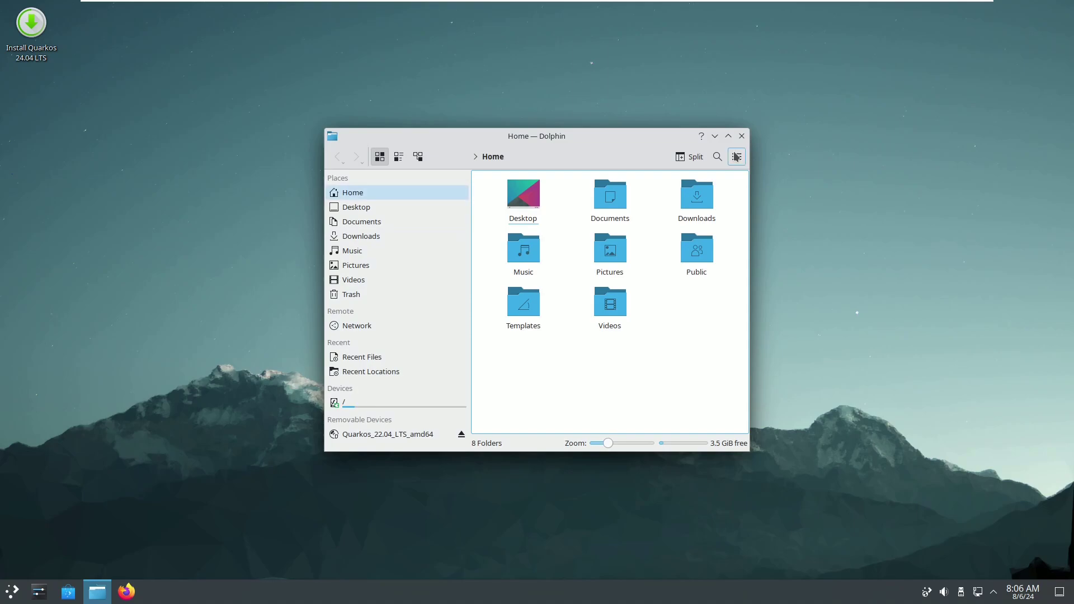
pyautogui.click(736, 157)
pyautogui.moveTo(762, 376)
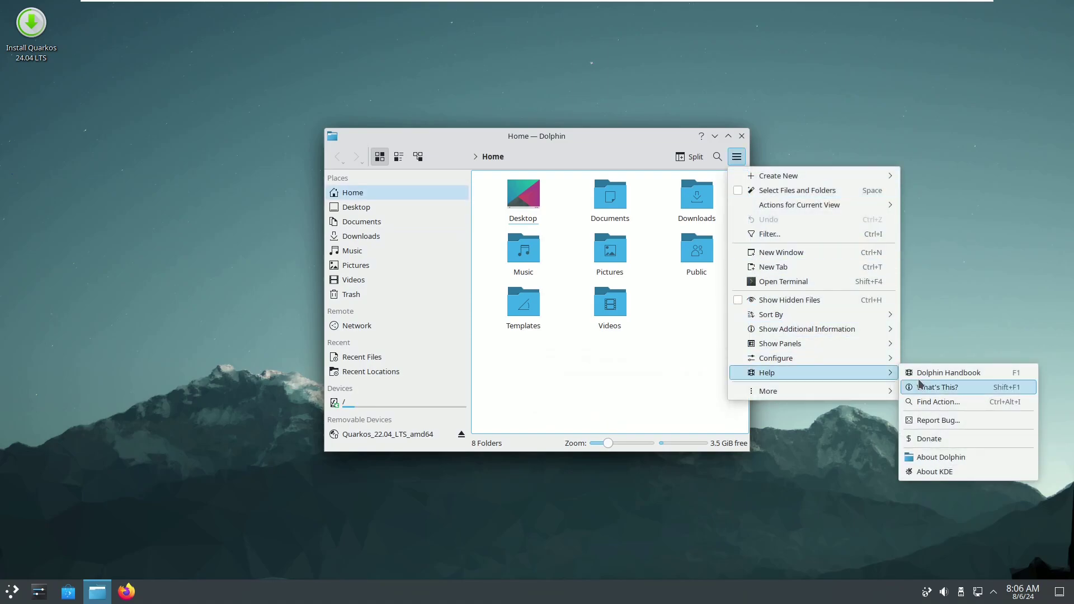
pyautogui.click(941, 457)
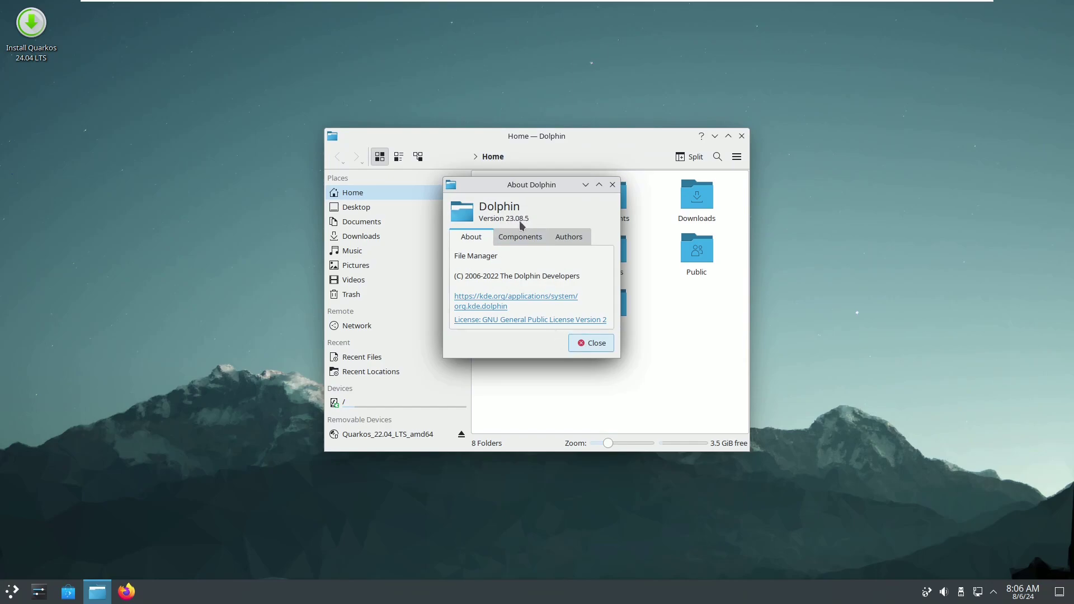
pyautogui.click(599, 344)
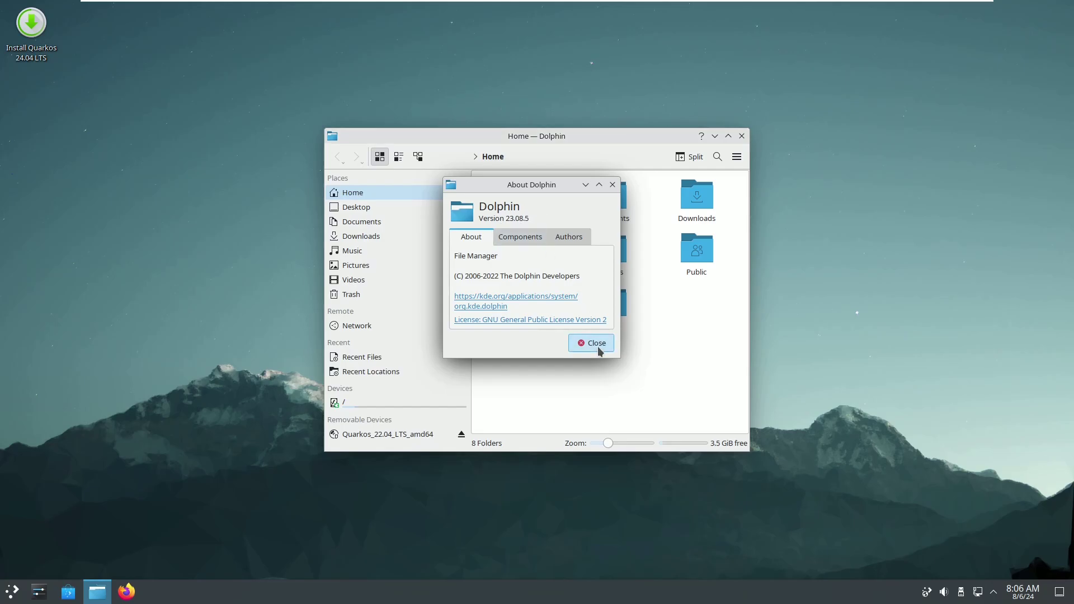
pyautogui.click(741, 136)
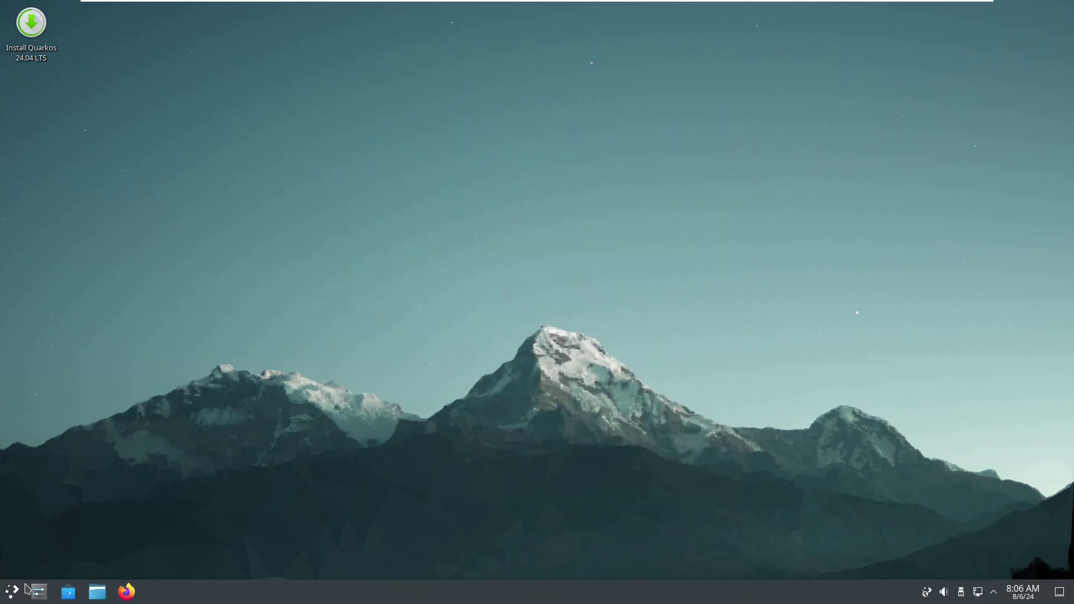
# Step: Log out of the live session and log back in as the live session user with the password field left empty
pyautogui.click(12, 591)
pyautogui.click(356, 567)
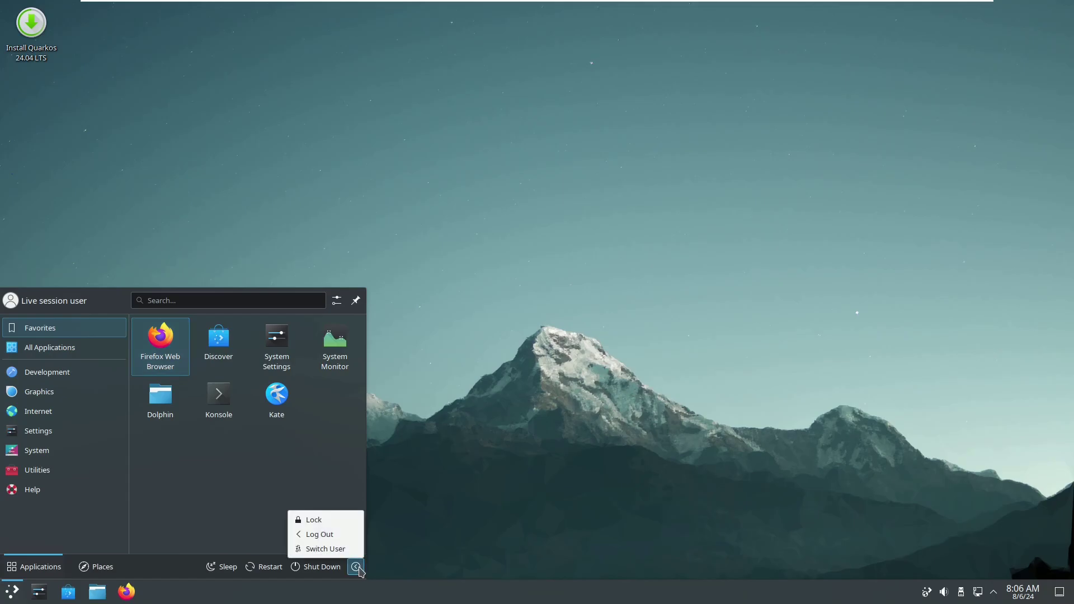
pyautogui.press('Return')
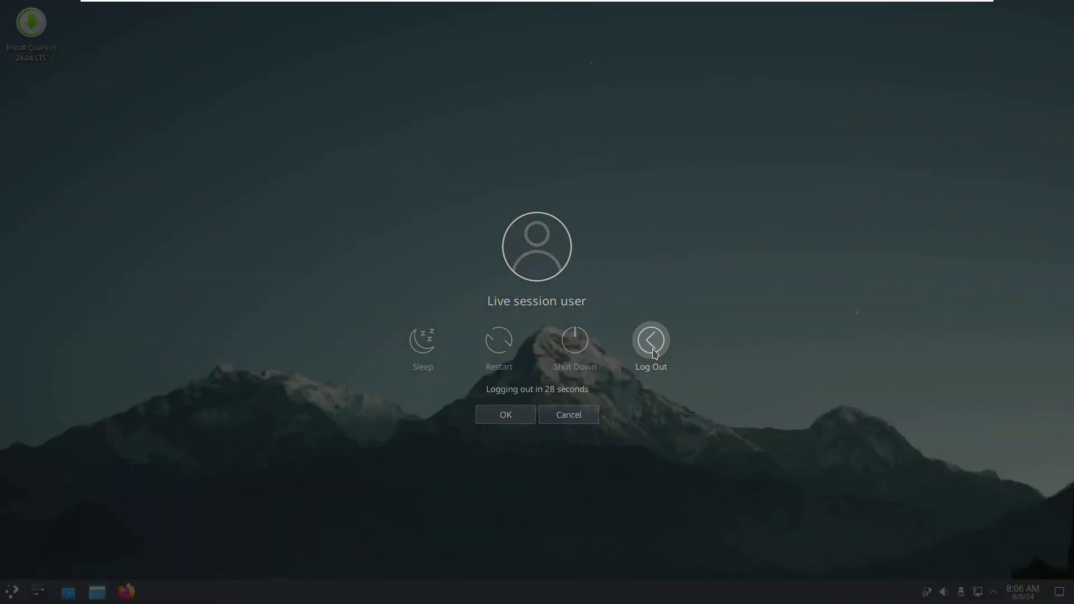
pyautogui.click(651, 341)
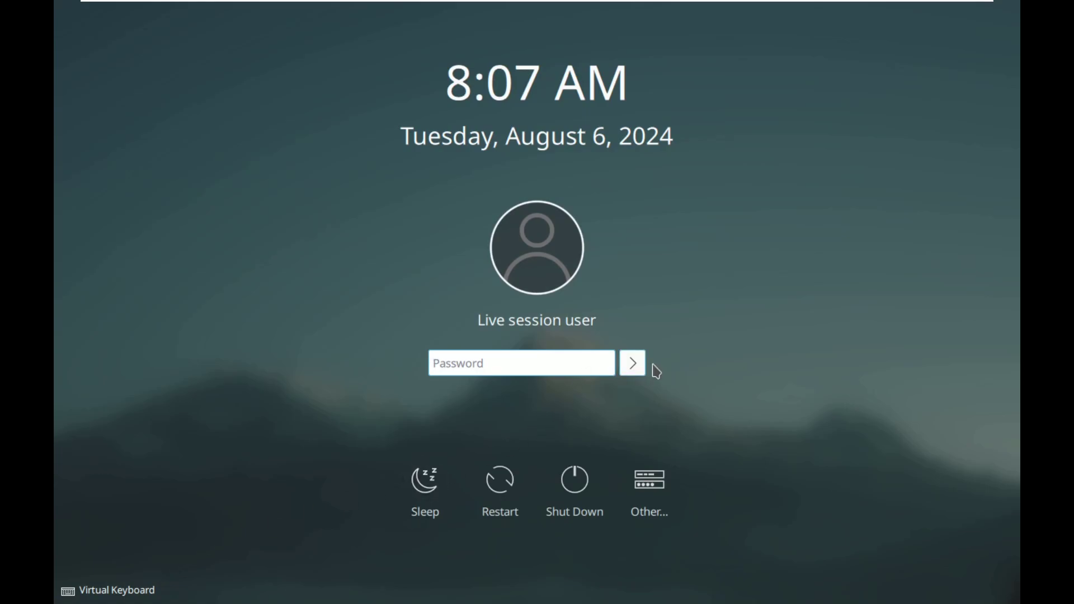
pyautogui.click(637, 365)
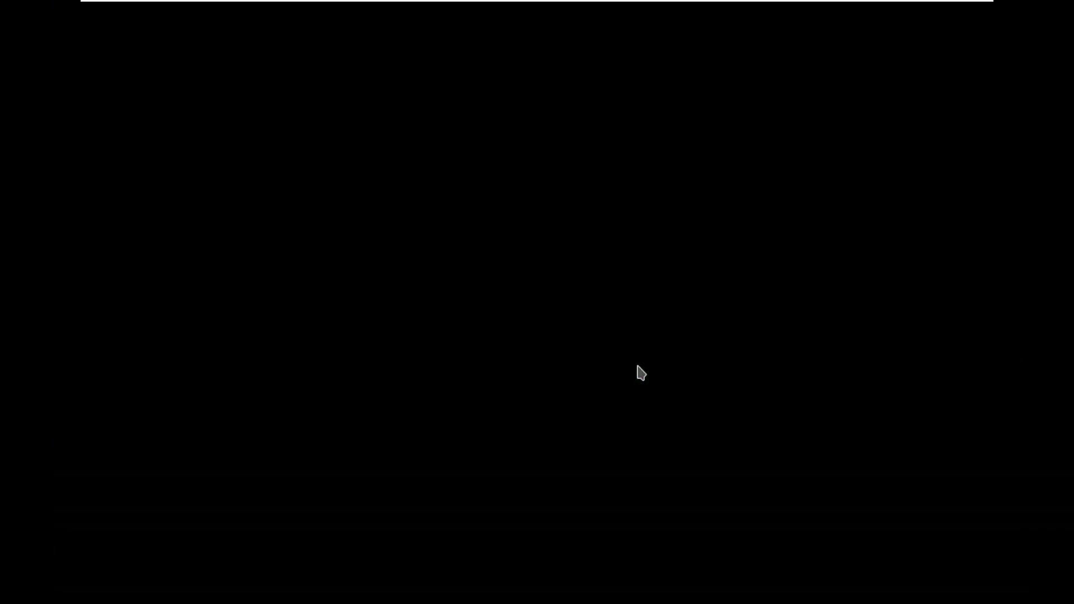